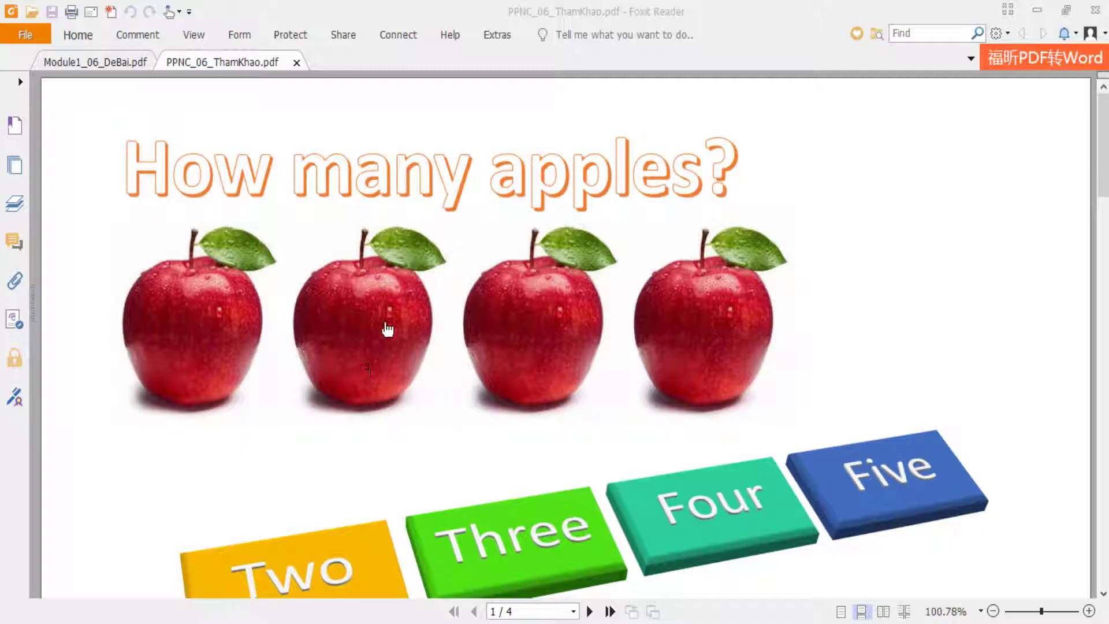
- Scroll through pages 1–4 of PPNC_06_ThamKhao.pdf, ending on the Try again page
{"action": "scroll", "coordinate": [384, 326], "scroll_direction": "down", "scroll_amount": 3}
{"action": "scroll", "coordinate": [382, 335], "scroll_direction": "down", "scroll_amount": 4}
{"action": "scroll", "coordinate": [372, 343], "scroll_direction": "down", "scroll_amount": 5}
{"action": "scroll", "coordinate": [373, 345], "scroll_direction": "down", "scroll_amount": 3}
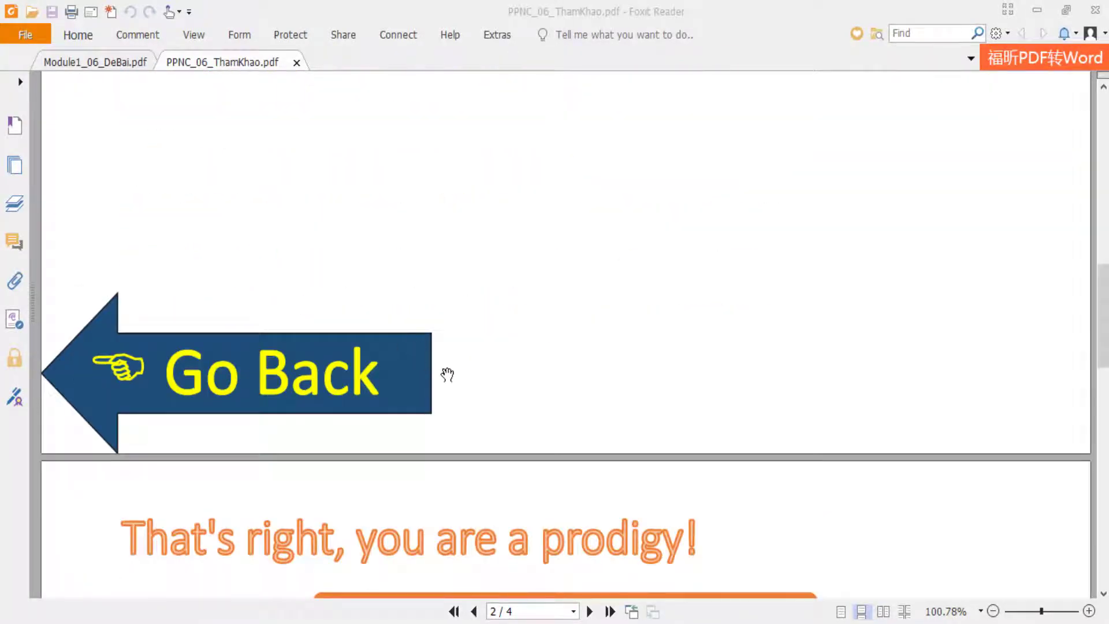
{"action": "scroll", "coordinate": [448, 375], "scroll_direction": "up", "scroll_amount": 1}
{"action": "scroll", "coordinate": [447, 374], "scroll_direction": "down", "scroll_amount": 5}
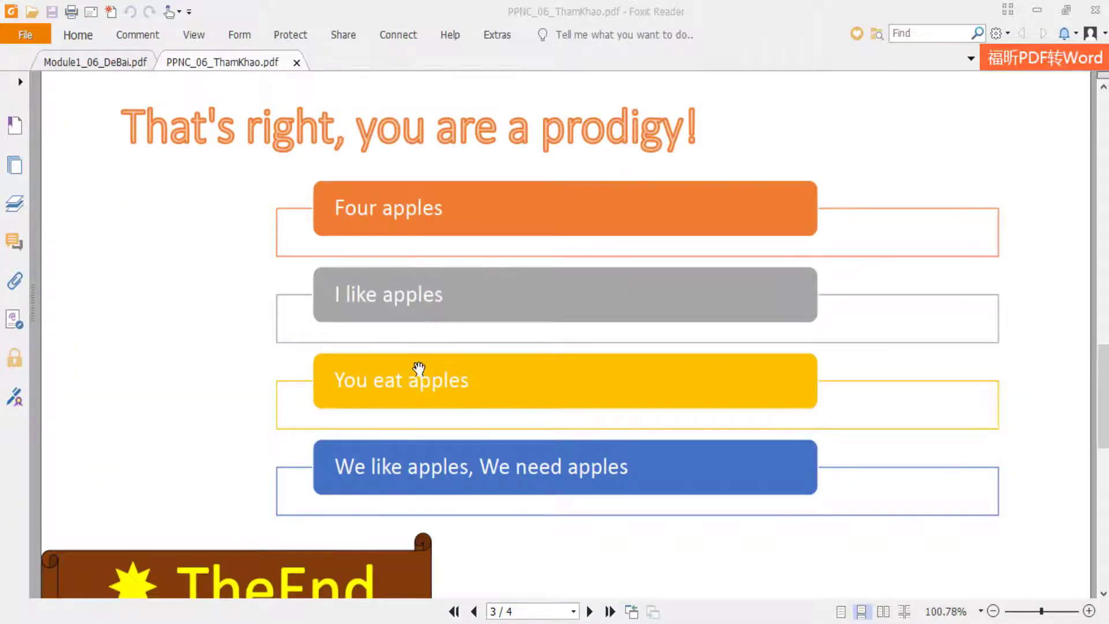
{"action": "scroll", "coordinate": [416, 373], "scroll_direction": "up", "scroll_amount": 5}
{"action": "scroll", "coordinate": [405, 347], "scroll_direction": "up", "scroll_amount": 5}
{"action": "scroll", "coordinate": [356, 324], "scroll_direction": "up", "scroll_amount": 10}
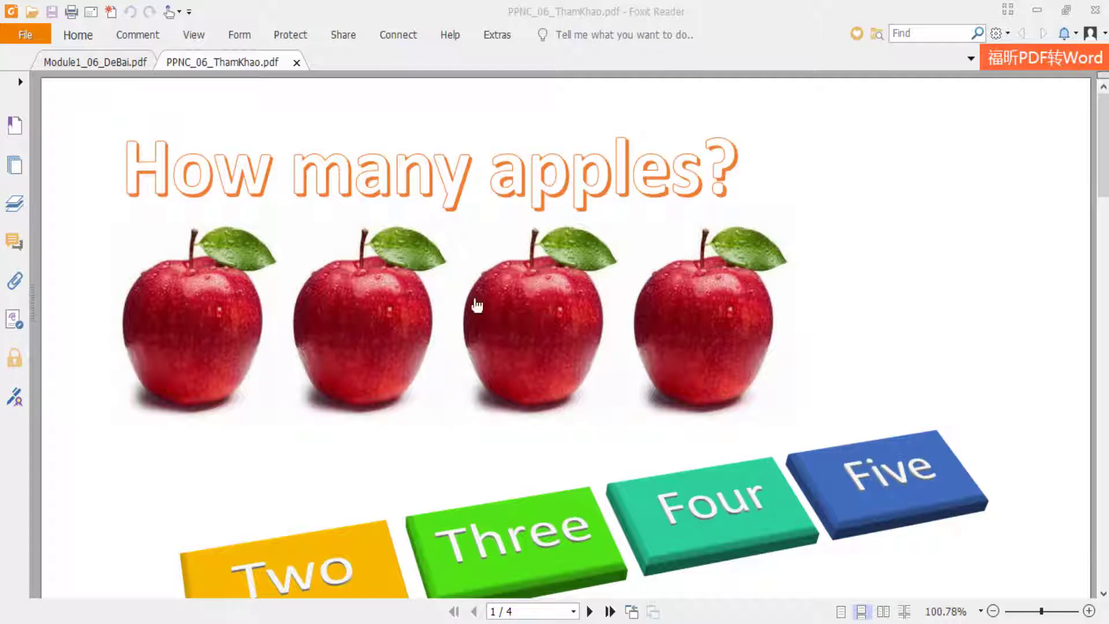
{"action": "scroll", "coordinate": [477, 305], "scroll_direction": "down", "scroll_amount": 1}
{"action": "scroll", "coordinate": [483, 329], "scroll_direction": "down", "scroll_amount": 3}
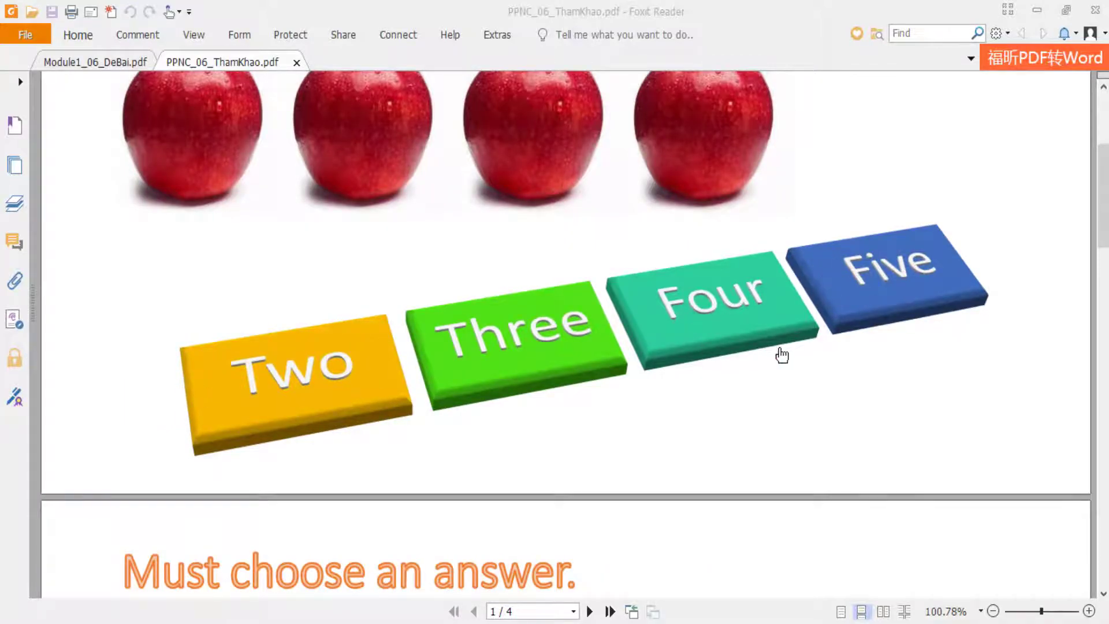
{"action": "scroll", "coordinate": [777, 356], "scroll_direction": "down", "scroll_amount": 5}
{"action": "scroll", "coordinate": [751, 359], "scroll_direction": "down", "scroll_amount": 5}
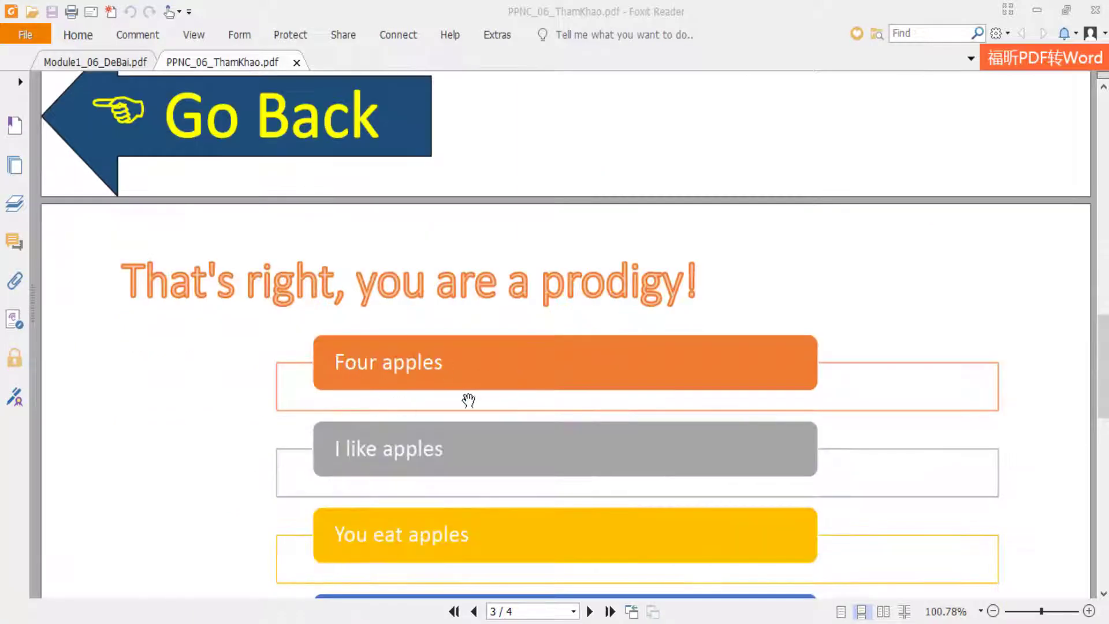
{"action": "scroll", "coordinate": [572, 501], "scroll_direction": "down", "scroll_amount": 5}
{"action": "scroll", "coordinate": [587, 478], "scroll_direction": "up", "scroll_amount": 2}
{"action": "scroll", "coordinate": [572, 463], "scroll_direction": "up", "scroll_amount": 6}
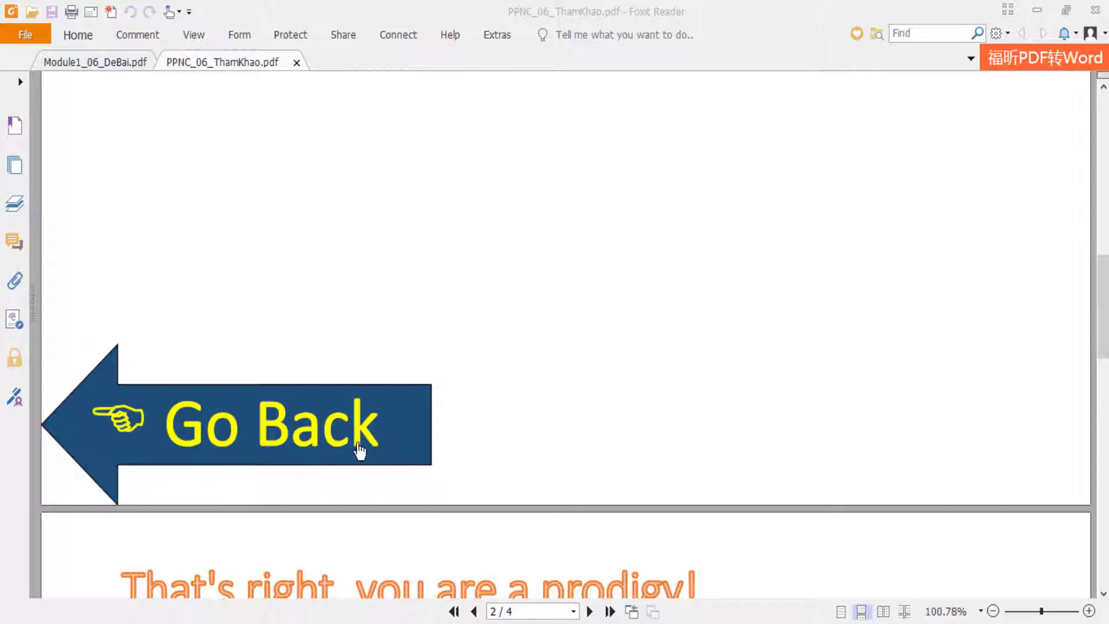
{"action": "scroll", "coordinate": [341, 439], "scroll_direction": "down", "scroll_amount": 3}
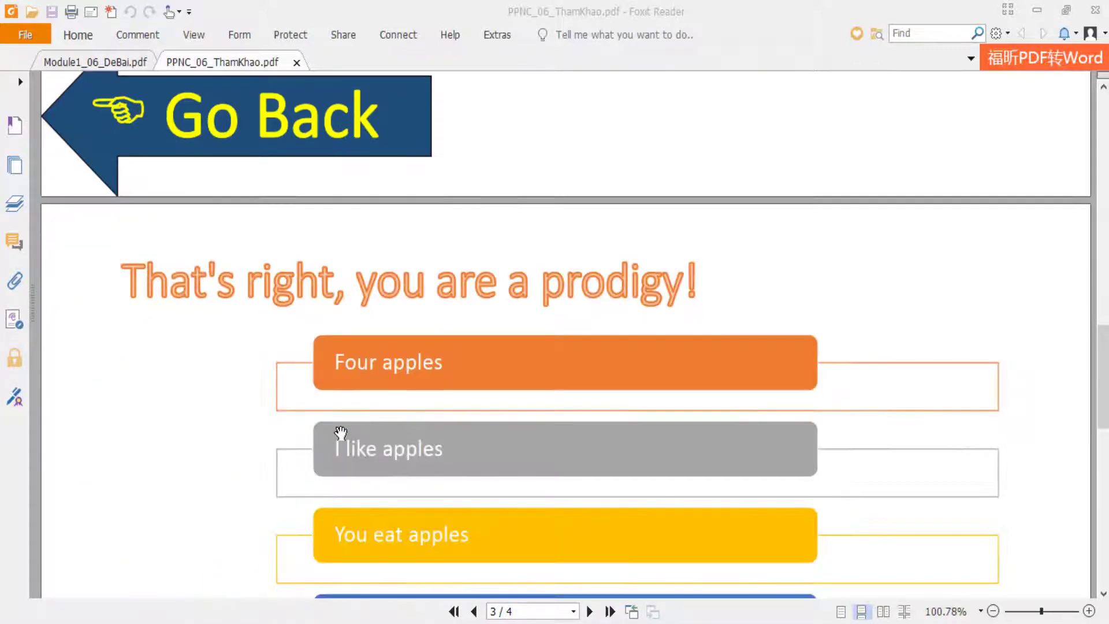
{"action": "scroll", "coordinate": [339, 433], "scroll_direction": "down", "scroll_amount": 4}
{"action": "scroll", "coordinate": [340, 428], "scroll_direction": "down", "scroll_amount": 4}
{"action": "scroll", "coordinate": [340, 425], "scroll_direction": "down", "scroll_amount": 1}
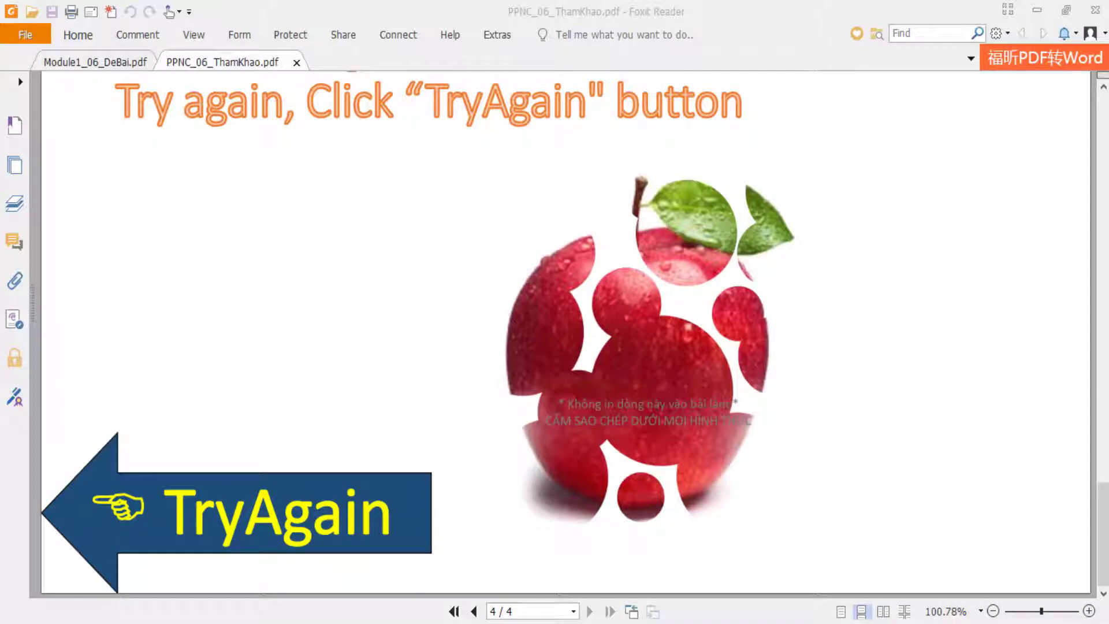
{"action": "key", "text": "alt+F4"}
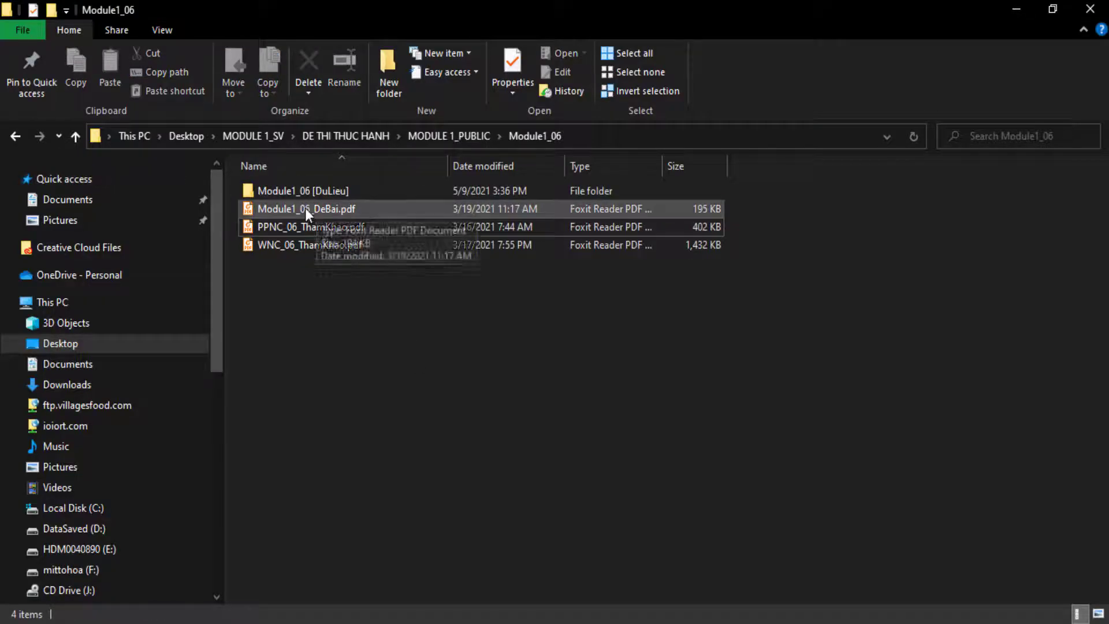
{"action": "left_click", "coordinate": [307, 195]}
{"action": "double_click", "coordinate": [307, 195]}
{"action": "double_click", "coordinate": [305, 192]}
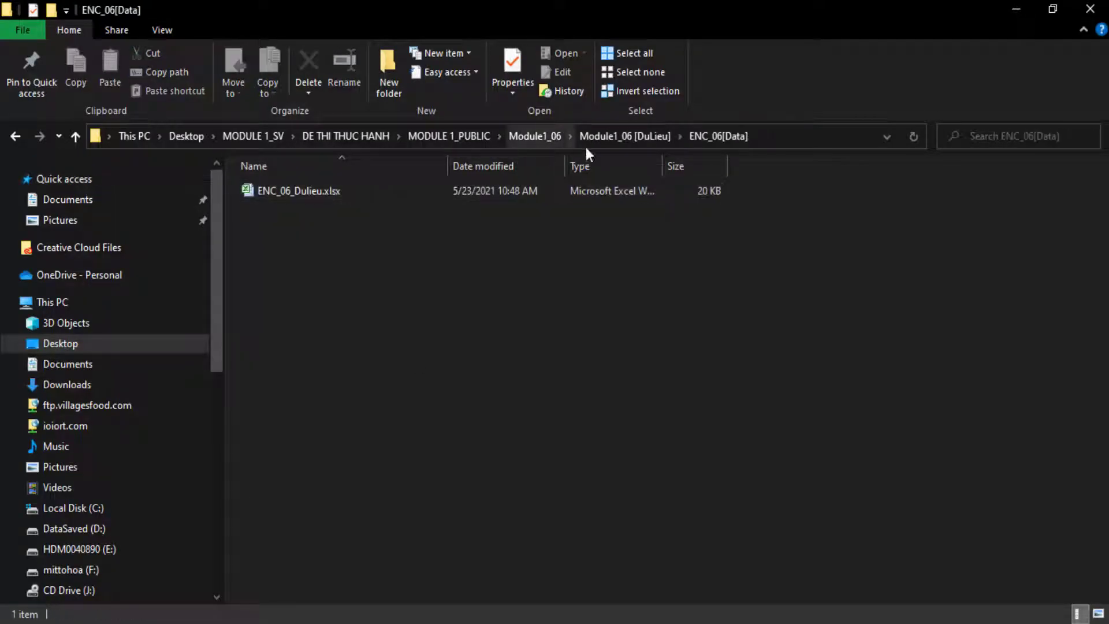
{"action": "left_click", "coordinate": [624, 137]}
{"action": "double_click", "coordinate": [285, 209]}
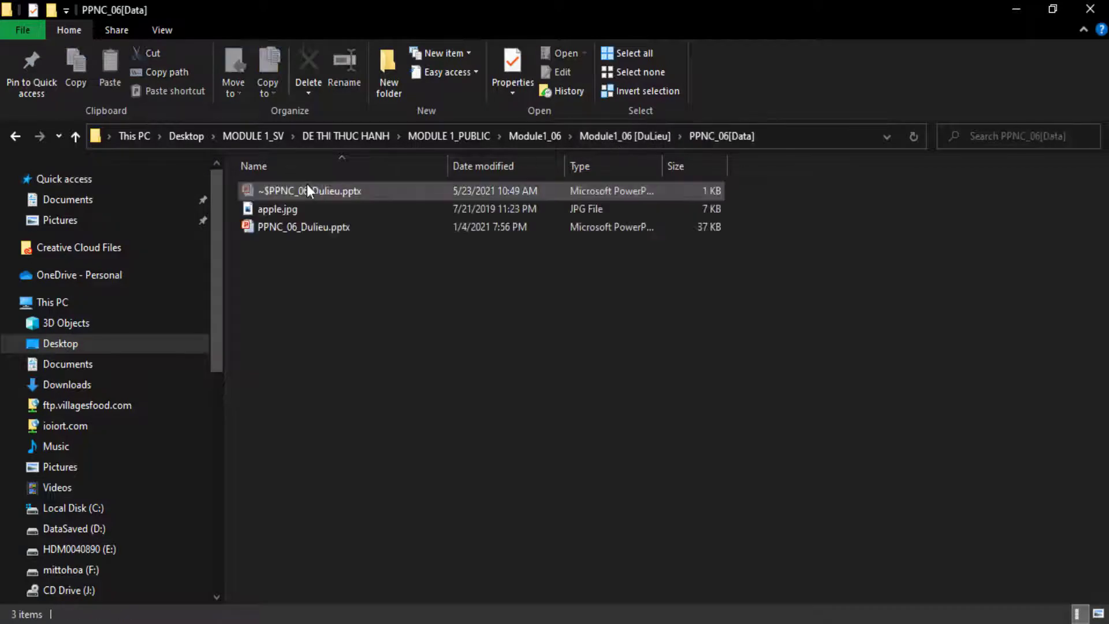
{"action": "left_click", "coordinate": [283, 212]}
{"action": "double_click", "coordinate": [286, 217]}
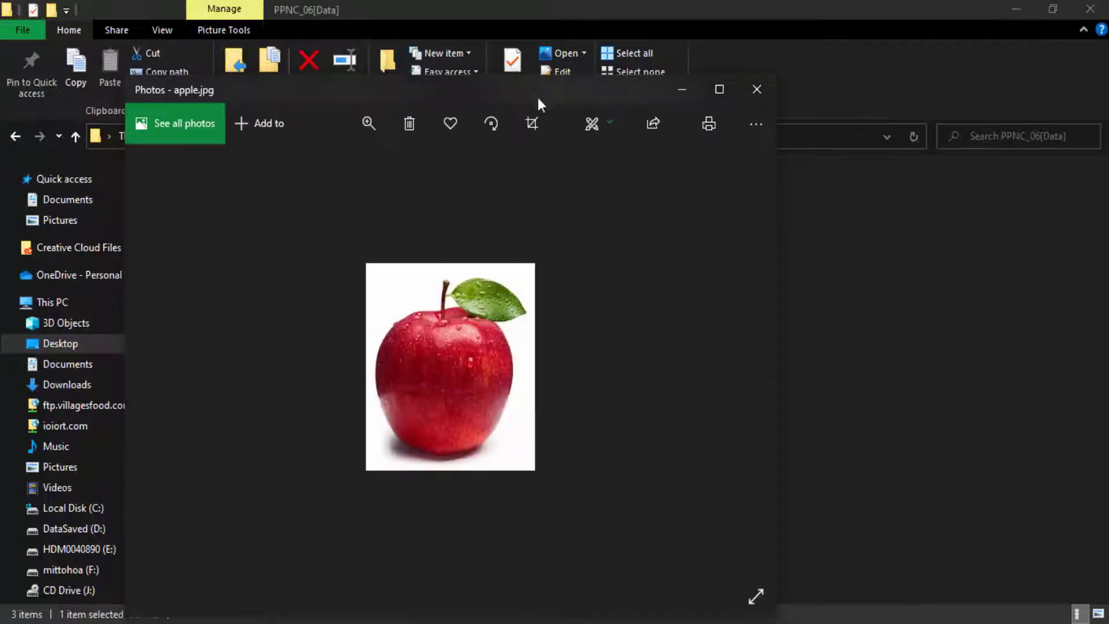
{"action": "left_click_drag", "start_coordinate": [536, 95], "coordinate": [744, 74]}
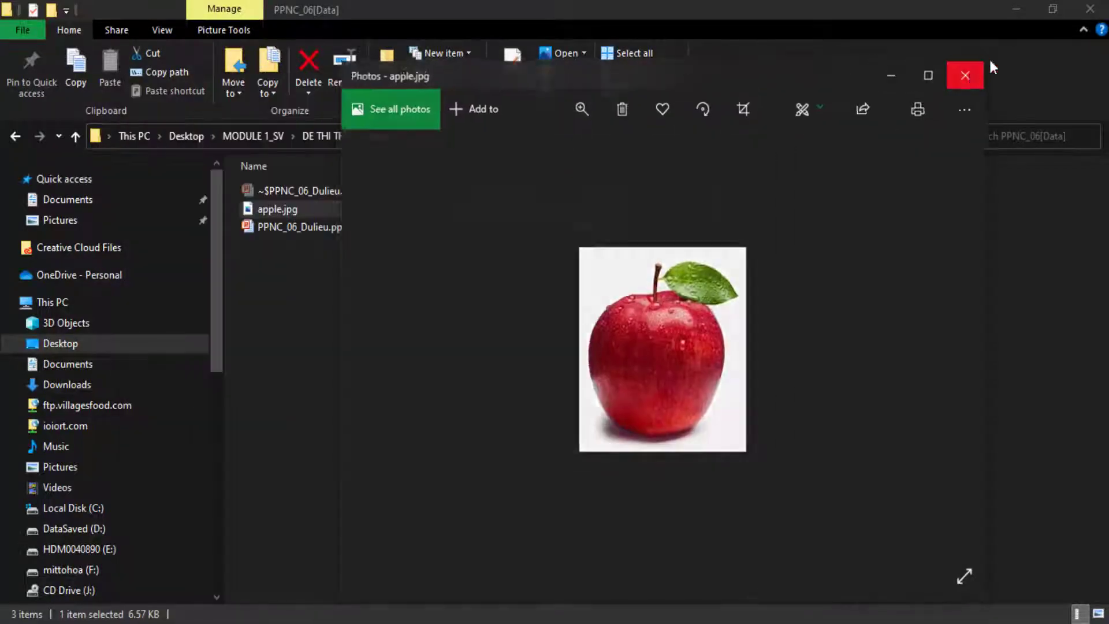
{"action": "left_click", "coordinate": [970, 71]}
{"action": "left_click", "coordinate": [1017, 9]}
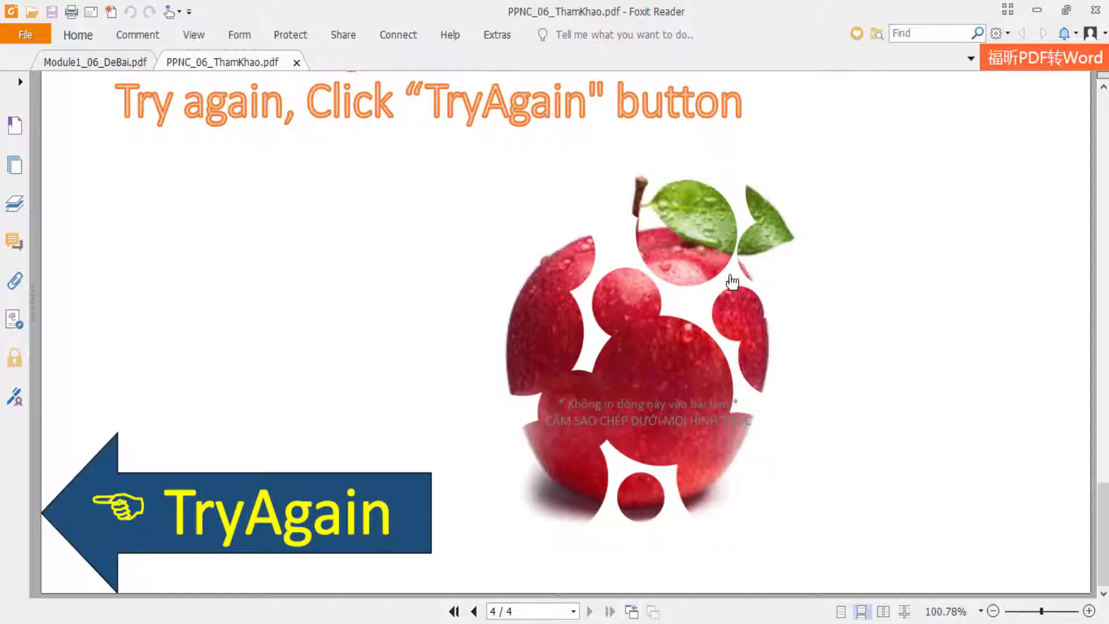
- Read the requirements in Module1_06_DeBai.pdf, then return to the reference PDF's first page
{"action": "left_click", "coordinate": [115, 64]}
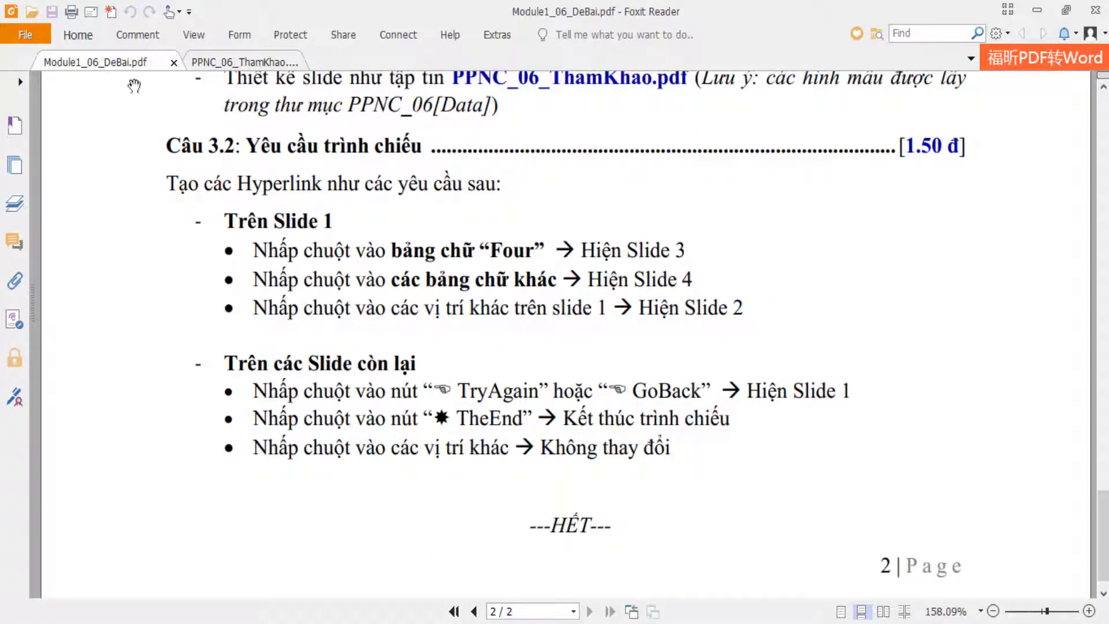
{"action": "left_click", "coordinate": [242, 61]}
{"action": "scroll", "coordinate": [511, 335], "scroll_direction": "up", "scroll_amount": 3}
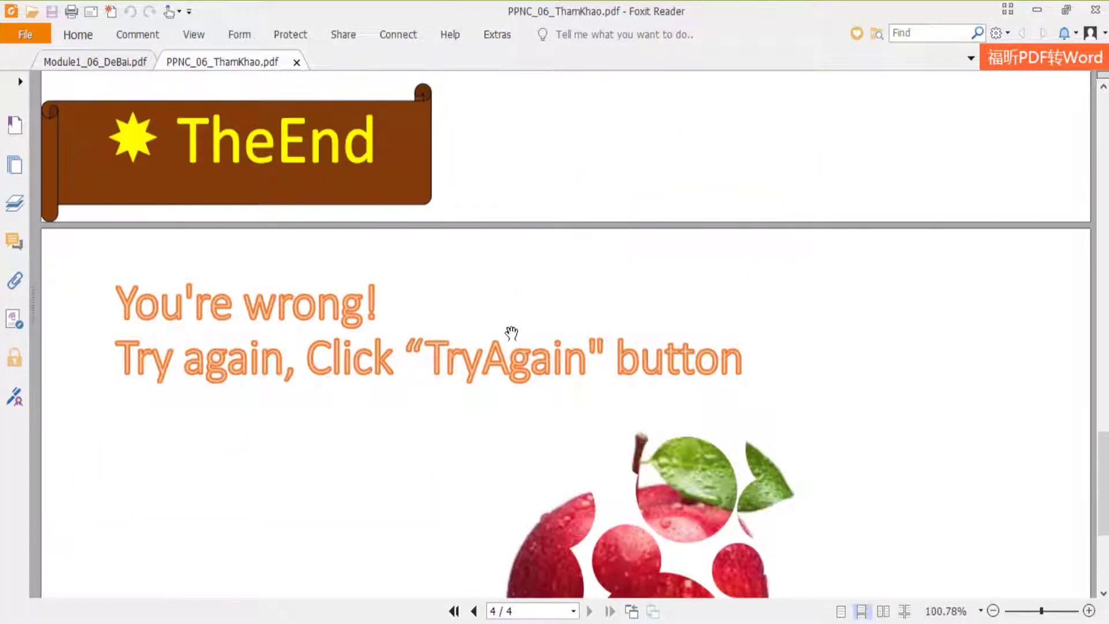
{"action": "key", "text": "Home"}
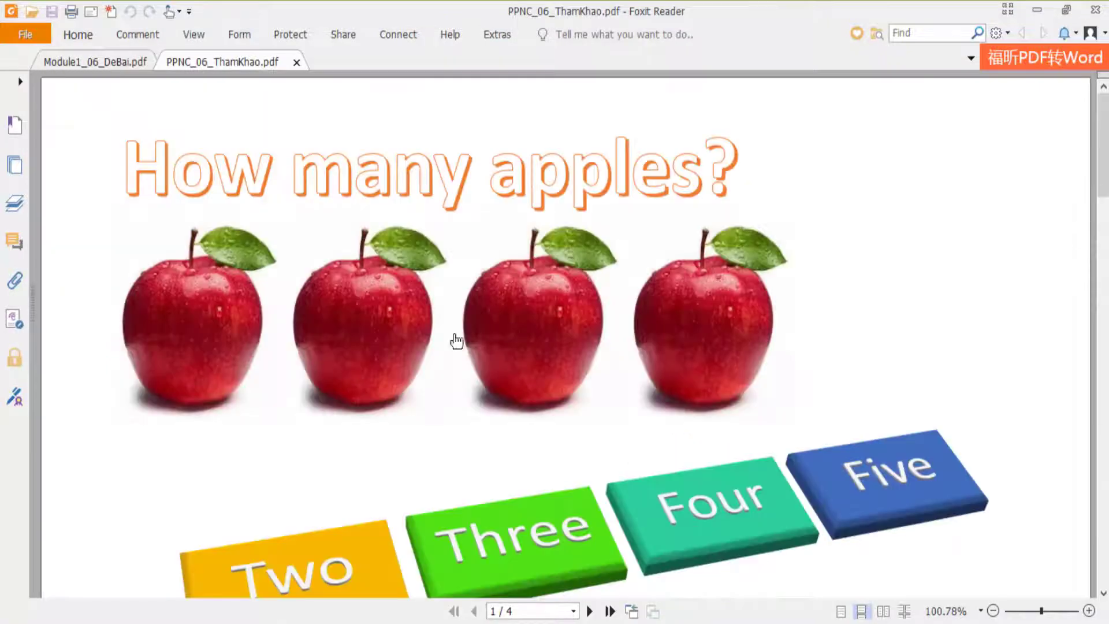
- Switch to PowerPoint's PPNC_06_Dulieu presentation showing the How many apples? slide
{"action": "key", "text": "alt+Tab"}
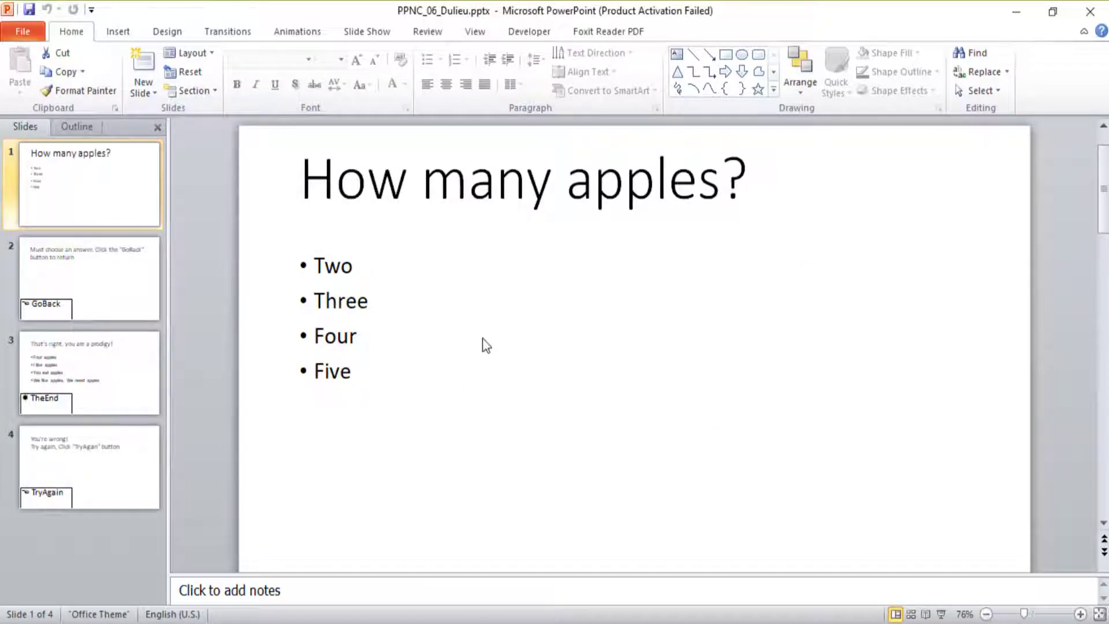
{"action": "key", "text": "alt+Tab"}
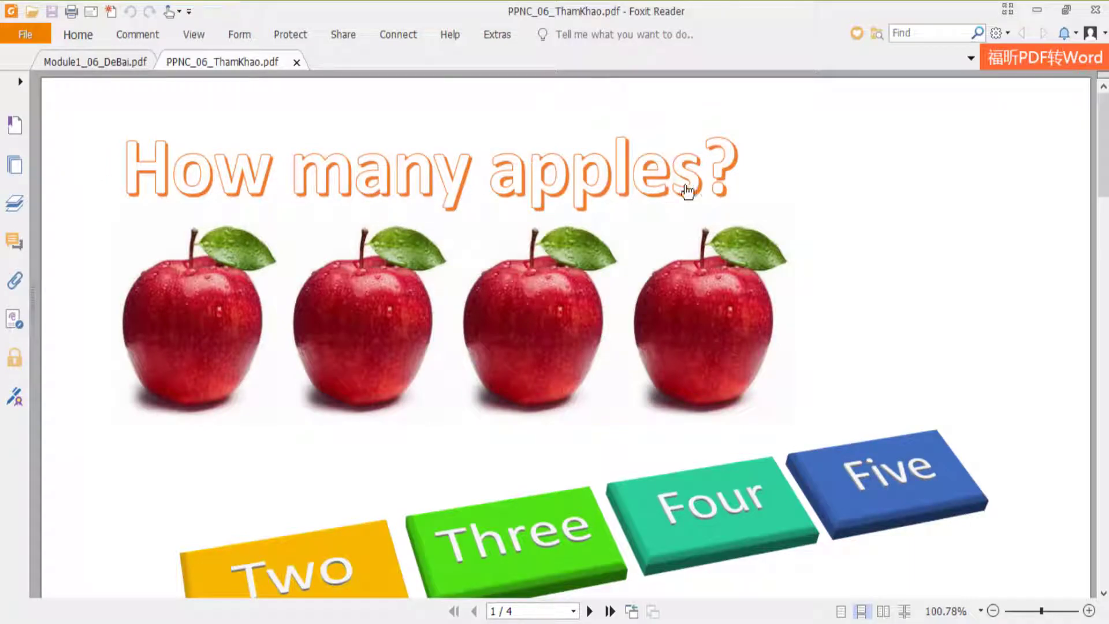
{"action": "key", "text": "alt+Tab"}
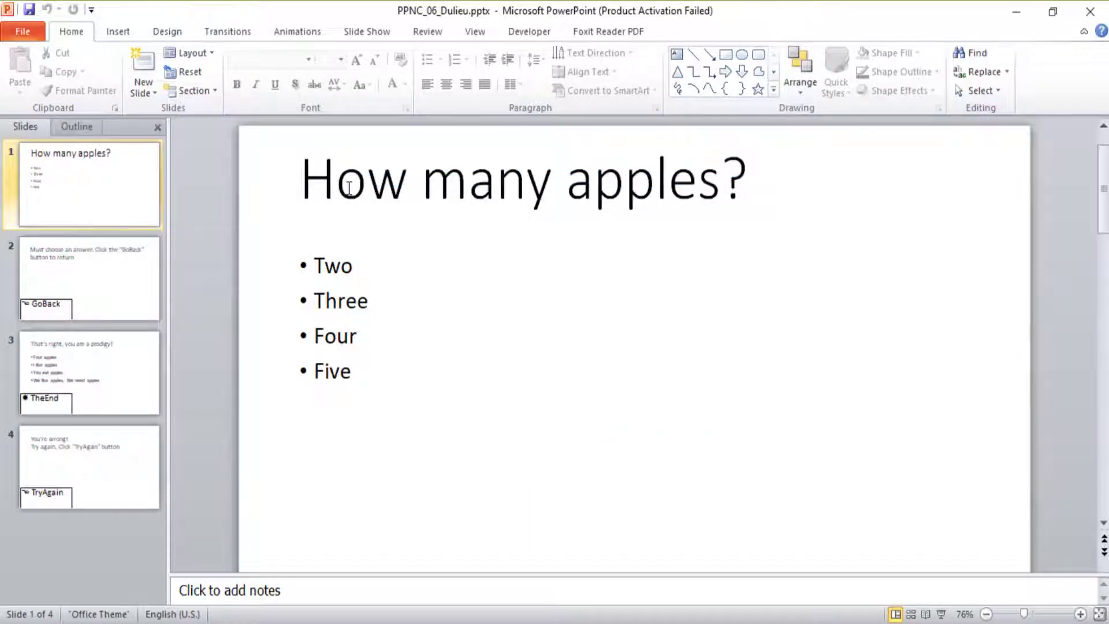
- Apply the white outlined WordArt style to the How many apples? title
{"action": "mouse_move", "coordinate": [301, 176]}
{"action": "left_mouse_down"}
{"action": "mouse_move", "coordinate": [683, 162]}
{"action": "mouse_move", "coordinate": [762, 173]}
{"action": "left_mouse_up"}
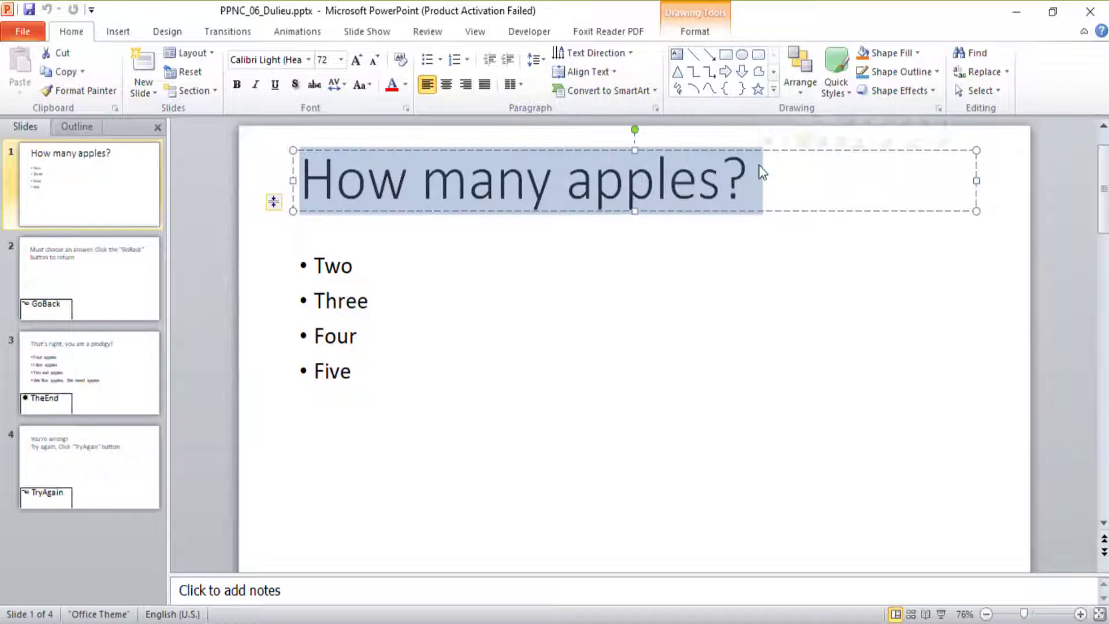
{"action": "double_click", "coordinate": [734, 150]}
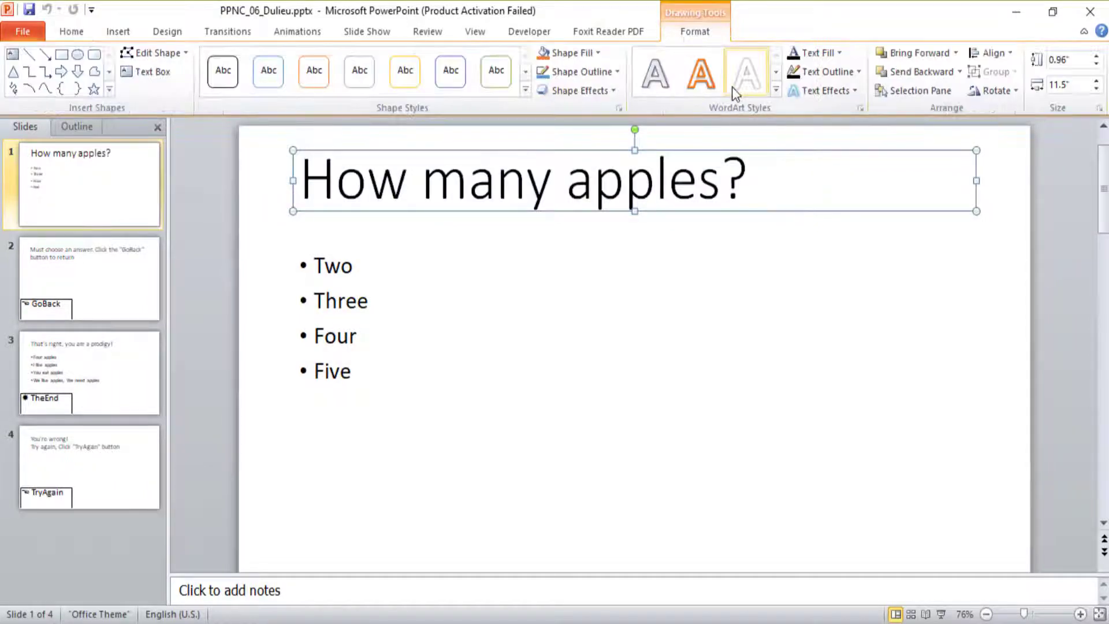
{"action": "left_click", "coordinate": [776, 90]}
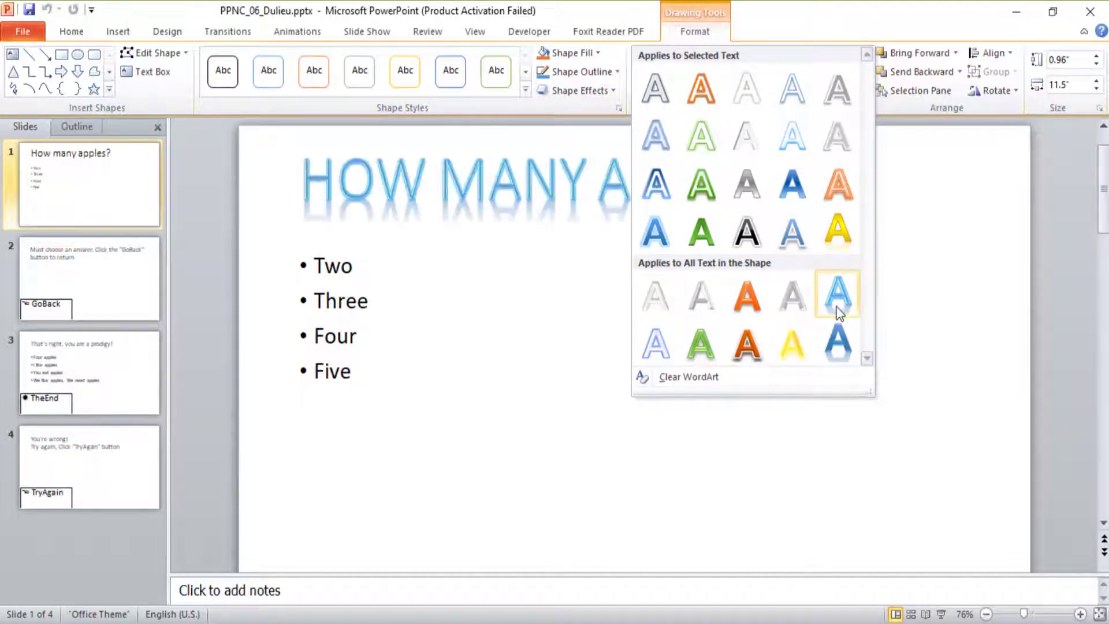
{"action": "left_click", "coordinate": [766, 100]}
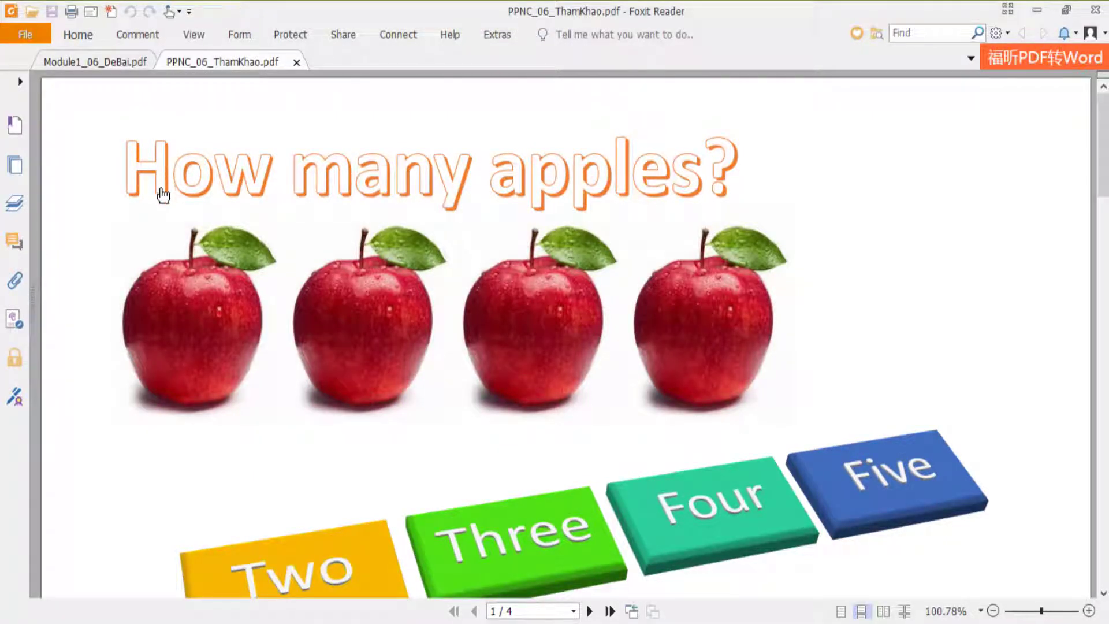
{"action": "key", "text": "alt+Tab"}
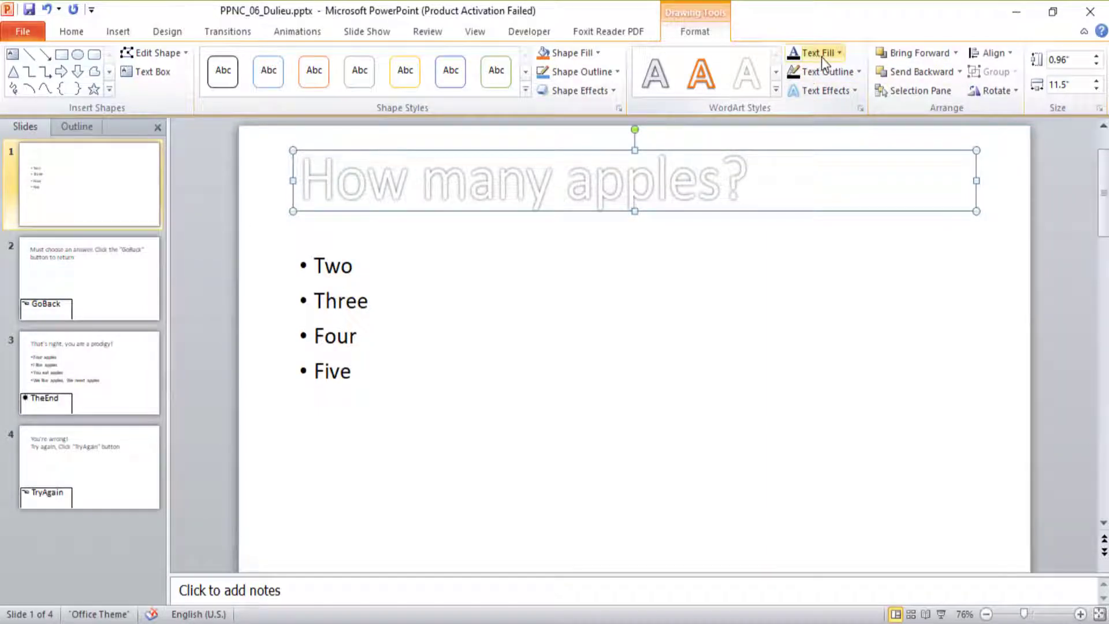
- Give the title's WordArt lettering an orange text outline
{"action": "left_click", "coordinate": [856, 74]}
{"action": "left_click", "coordinate": [862, 105]}
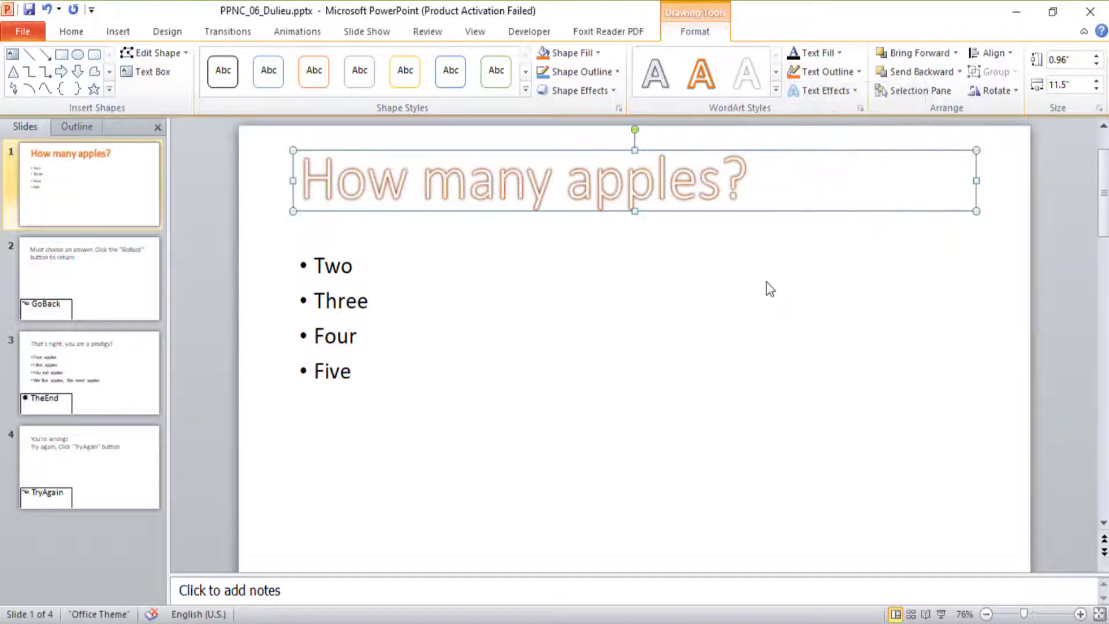
{"action": "left_click", "coordinate": [854, 92]}
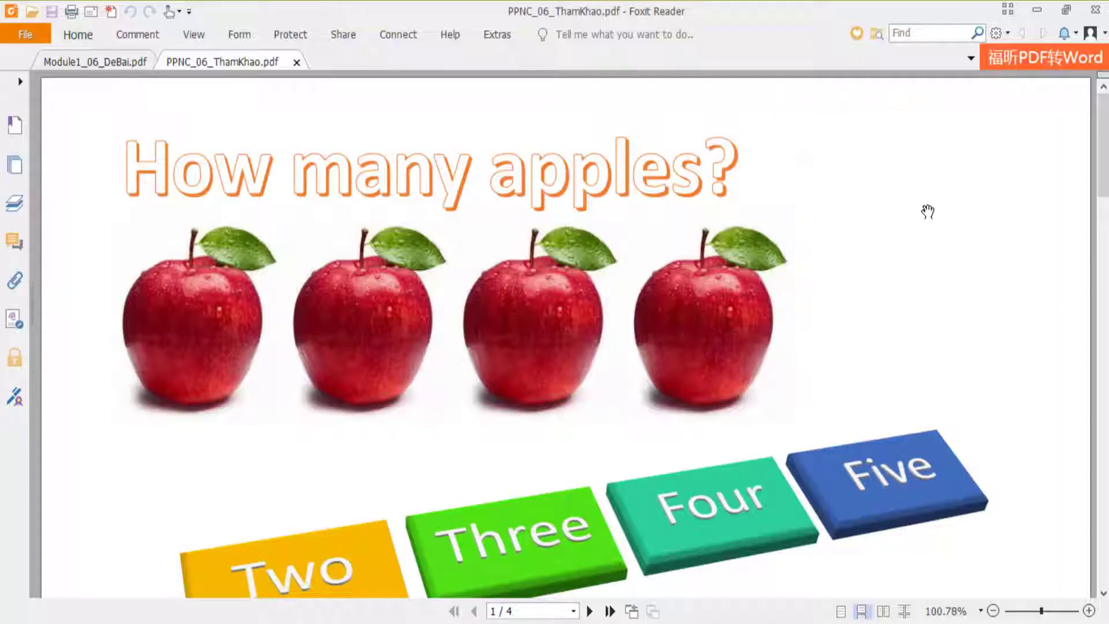
{"action": "key", "text": "alt+Tab"}
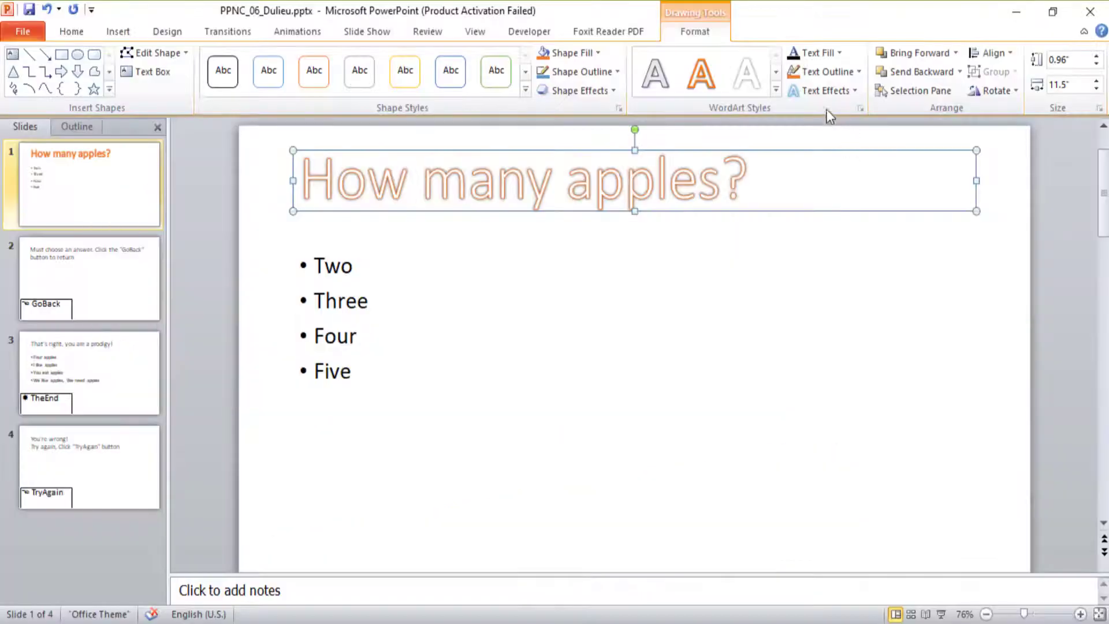
- Add an outer shadow to the title and make the shadow orange
{"action": "left_click", "coordinate": [825, 91]}
{"action": "mouse_move", "coordinate": [920, 303]}
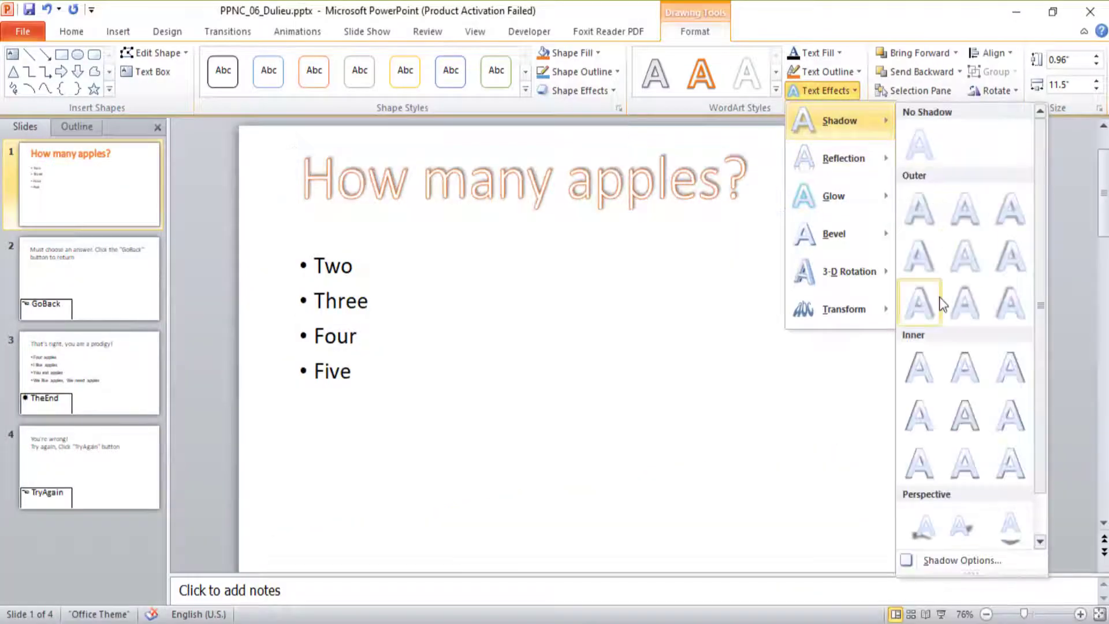
{"action": "left_click", "coordinate": [932, 237]}
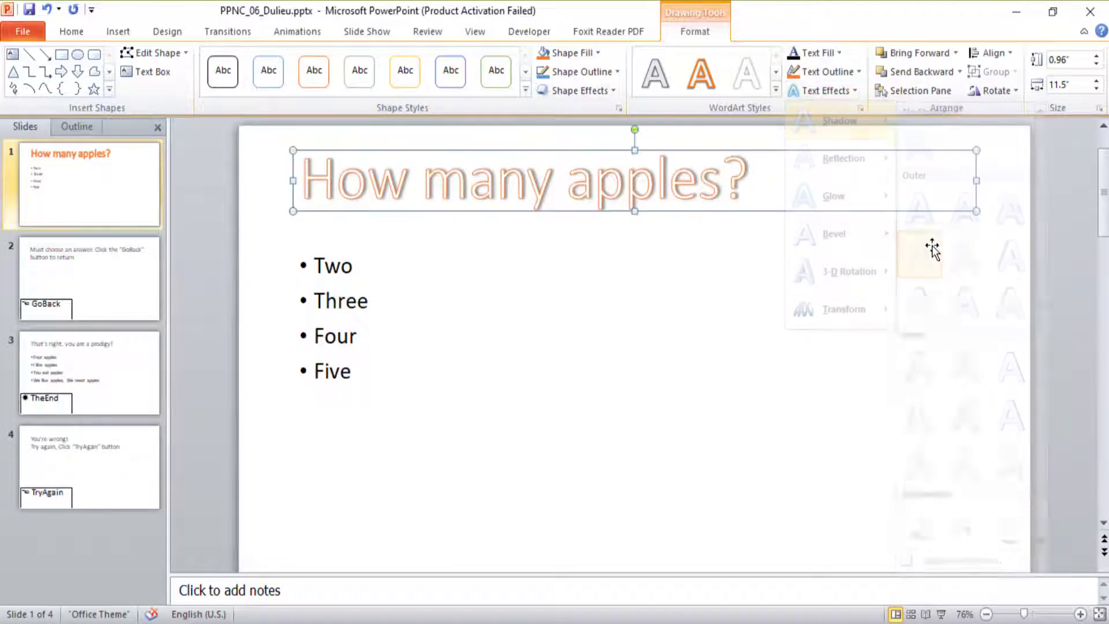
{"action": "left_click", "coordinate": [855, 91]}
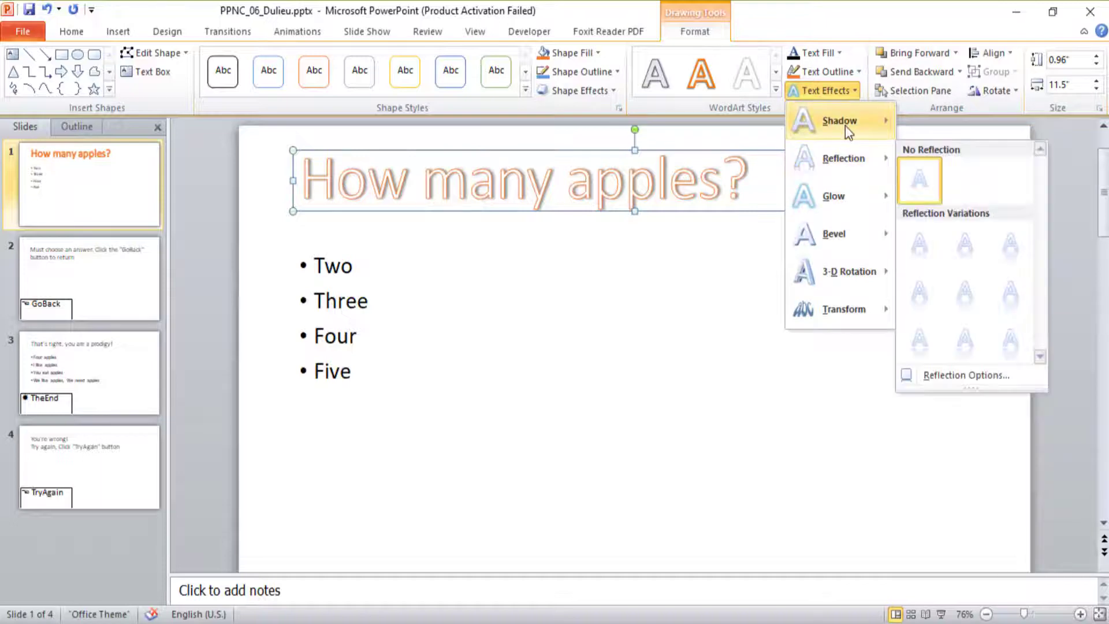
{"action": "mouse_move", "coordinate": [839, 121]}
{"action": "left_click", "coordinate": [972, 560]}
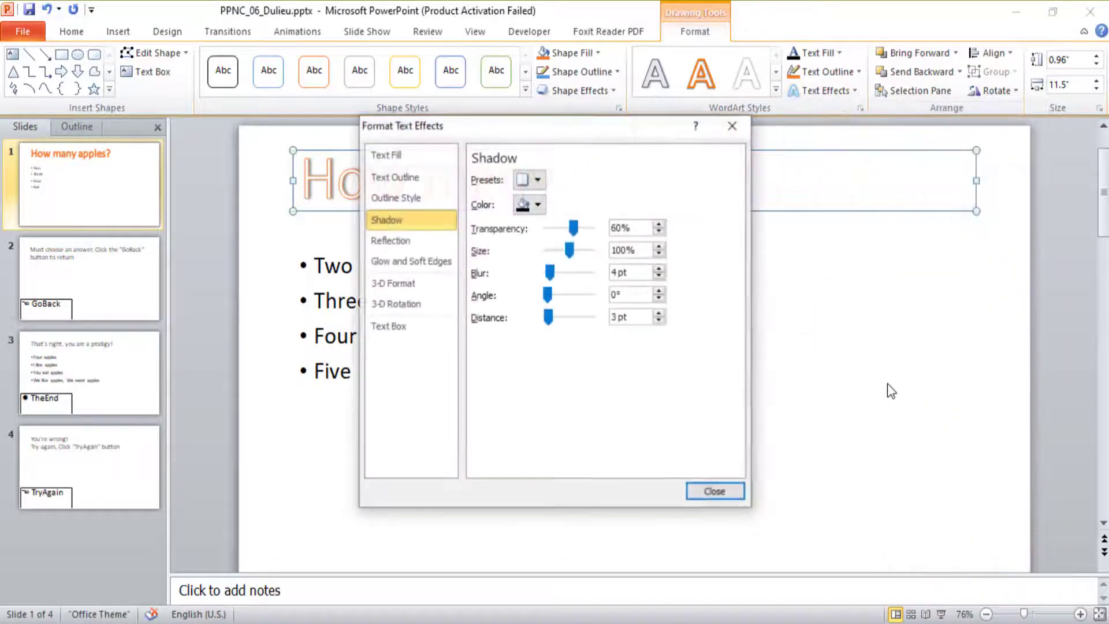
{"action": "left_click", "coordinate": [538, 204]}
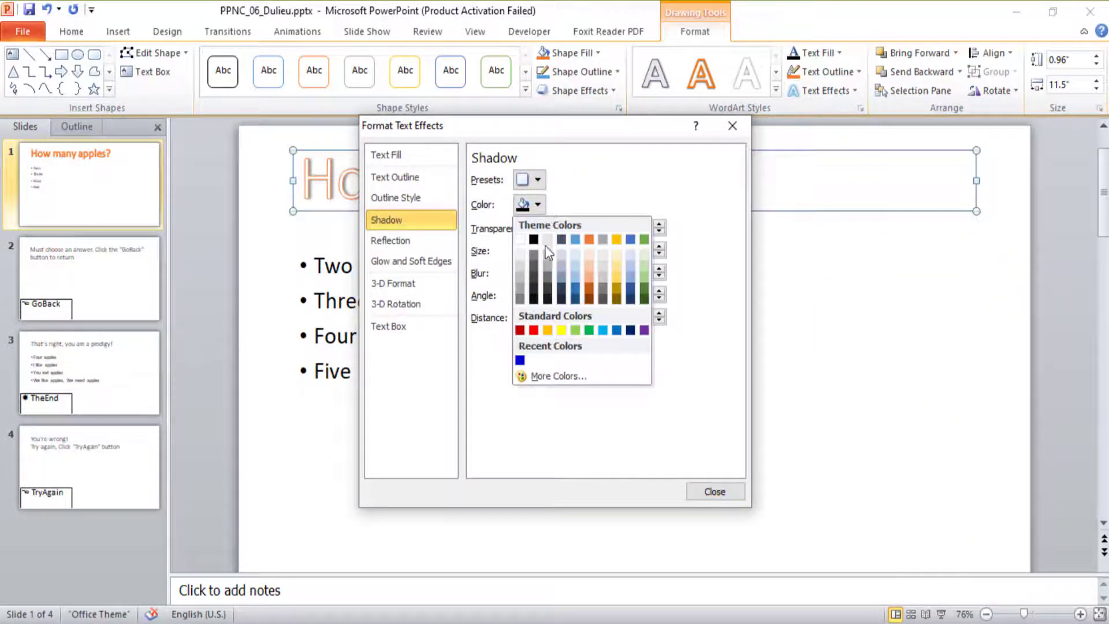
{"action": "left_click", "coordinate": [589, 239]}
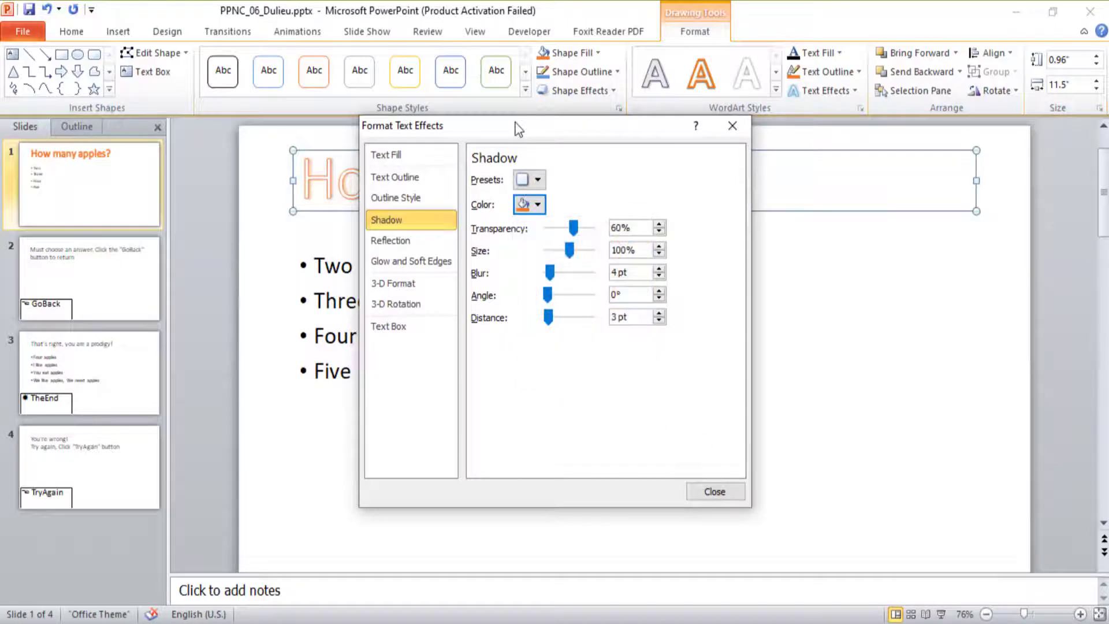
- Set the title shadow to 0% transparency and 0 pt blur
{"action": "mouse_move", "coordinate": [516, 128]}
{"action": "left_mouse_down"}
{"action": "mouse_move", "coordinate": [778, 242]}
{"action": "mouse_move", "coordinate": [663, 238]}
{"action": "left_mouse_up"}
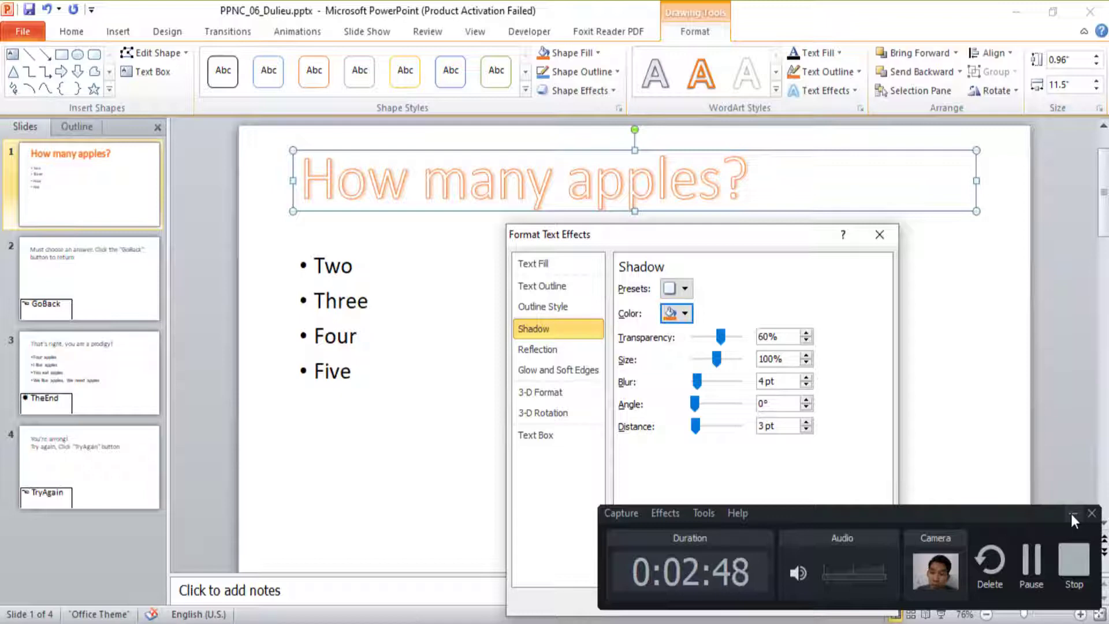
{"action": "left_click", "coordinate": [1072, 515]}
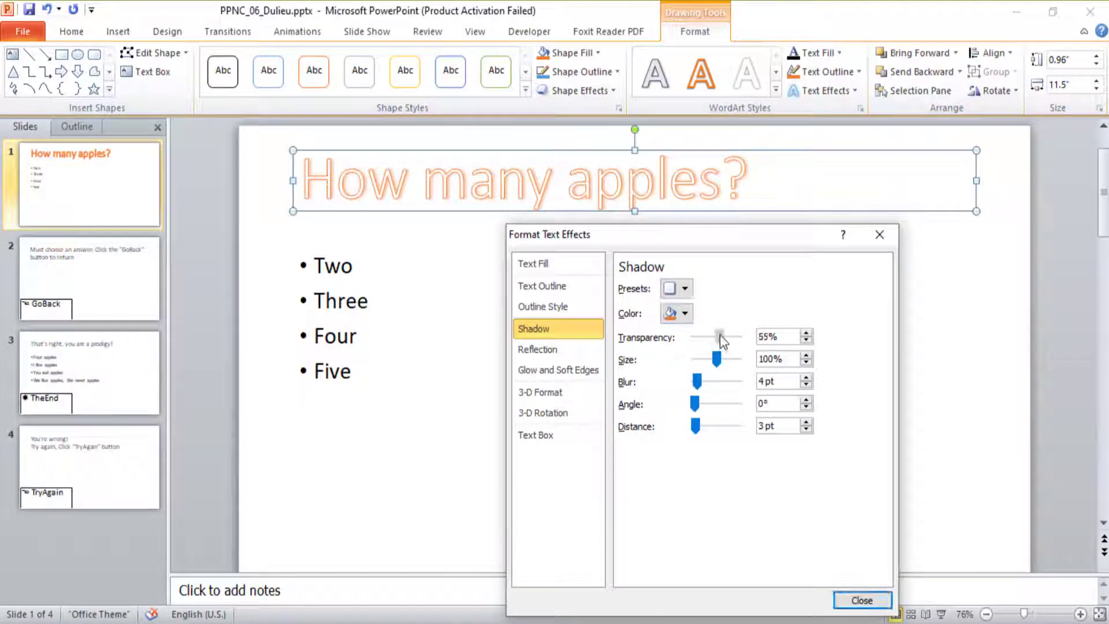
{"action": "left_click_drag", "start_coordinate": [723, 336], "coordinate": [695, 338]}
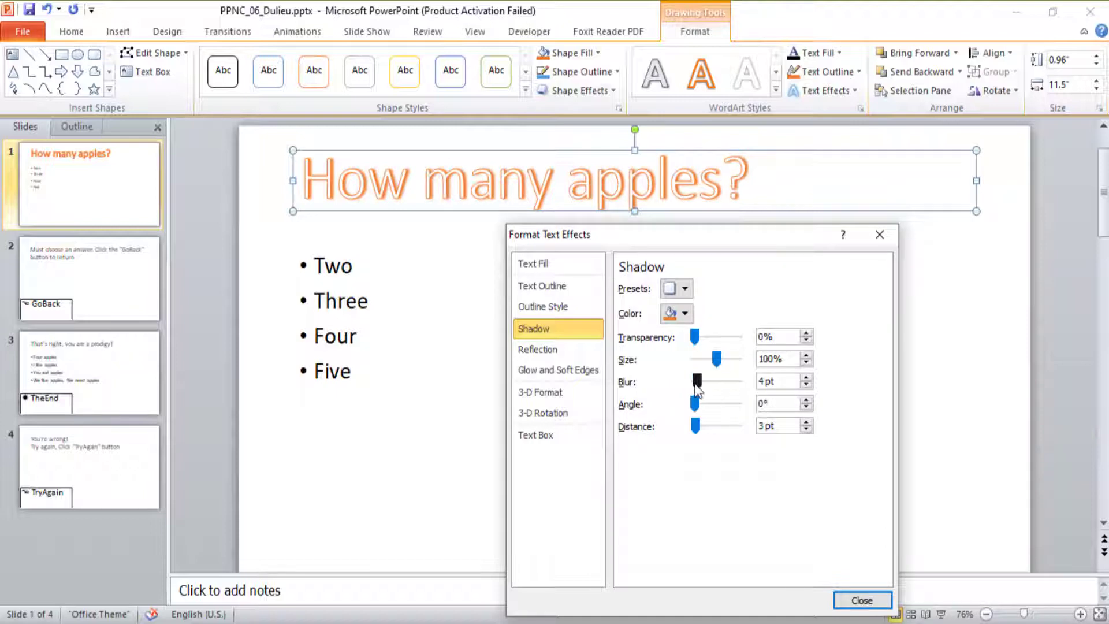
{"action": "left_click_drag", "start_coordinate": [697, 381], "coordinate": [693, 381]}
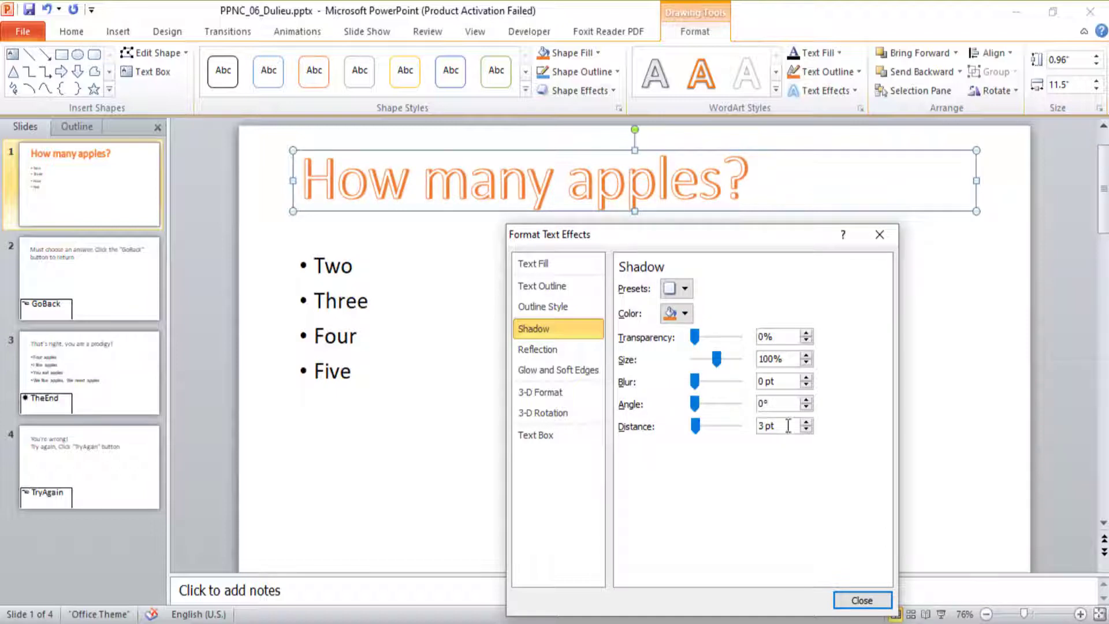
{"action": "left_click", "coordinate": [862, 600]}
{"action": "left_click_drag", "start_coordinate": [357, 376], "coordinate": [316, 278]}
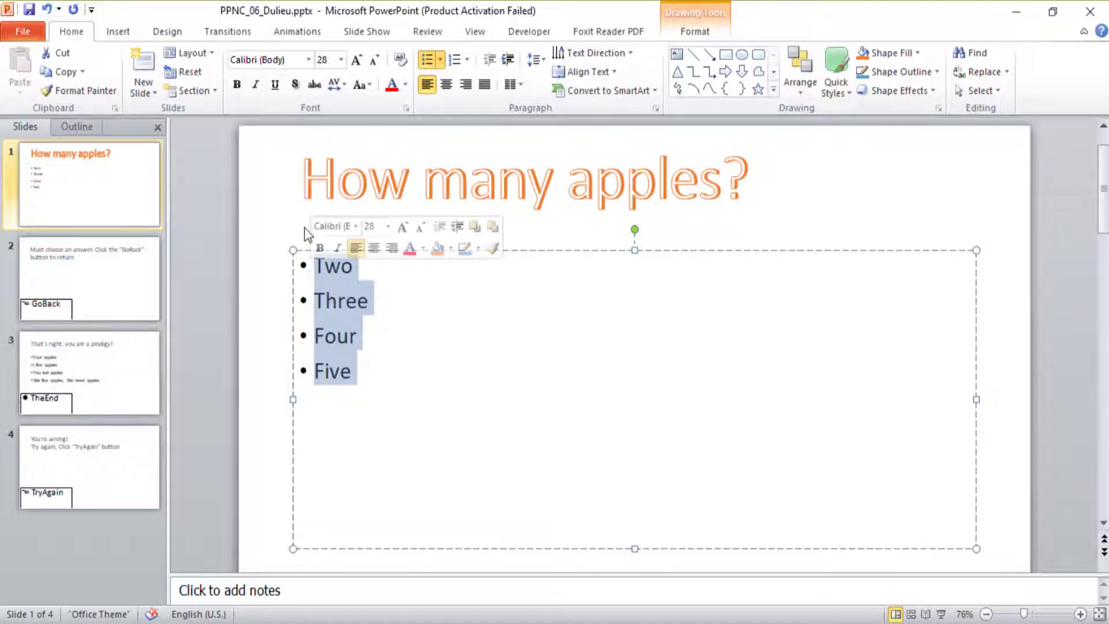
- Select the Two–Five answer bullets and open the Convert to SmartArt layout gallery
{"action": "left_click", "coordinate": [386, 373]}
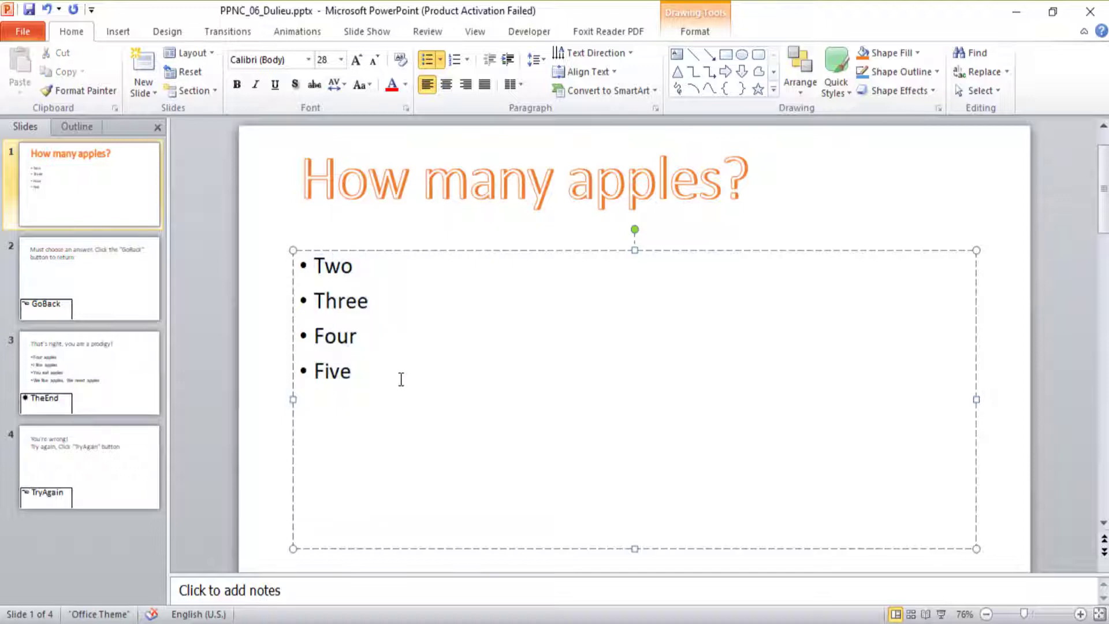
{"action": "left_click_drag", "start_coordinate": [354, 372], "coordinate": [306, 266]}
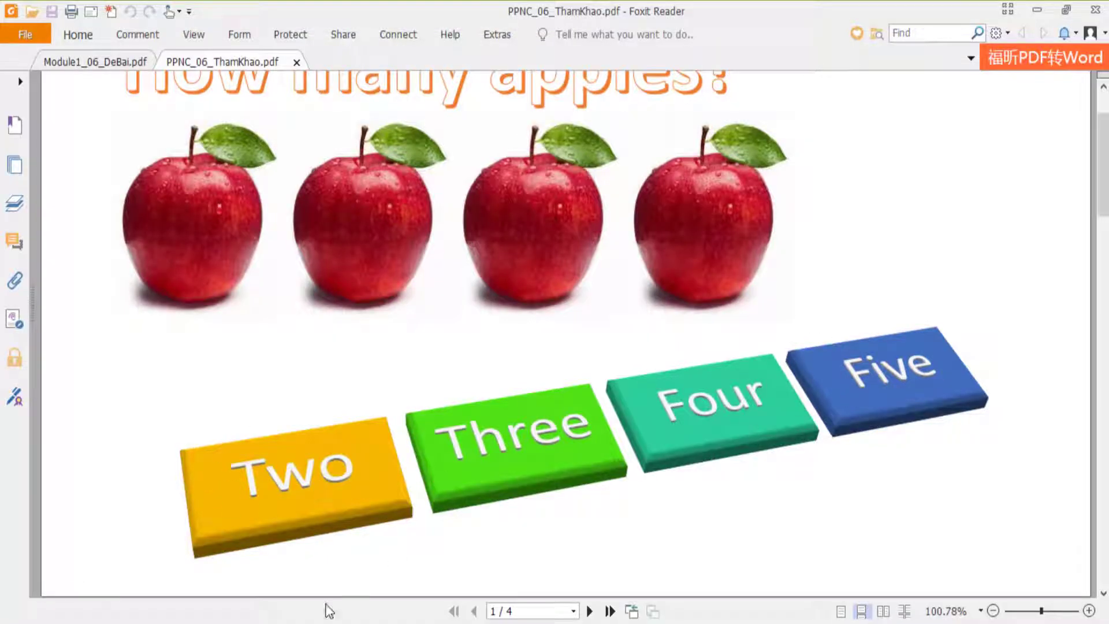
{"action": "key", "text": "alt+Tab"}
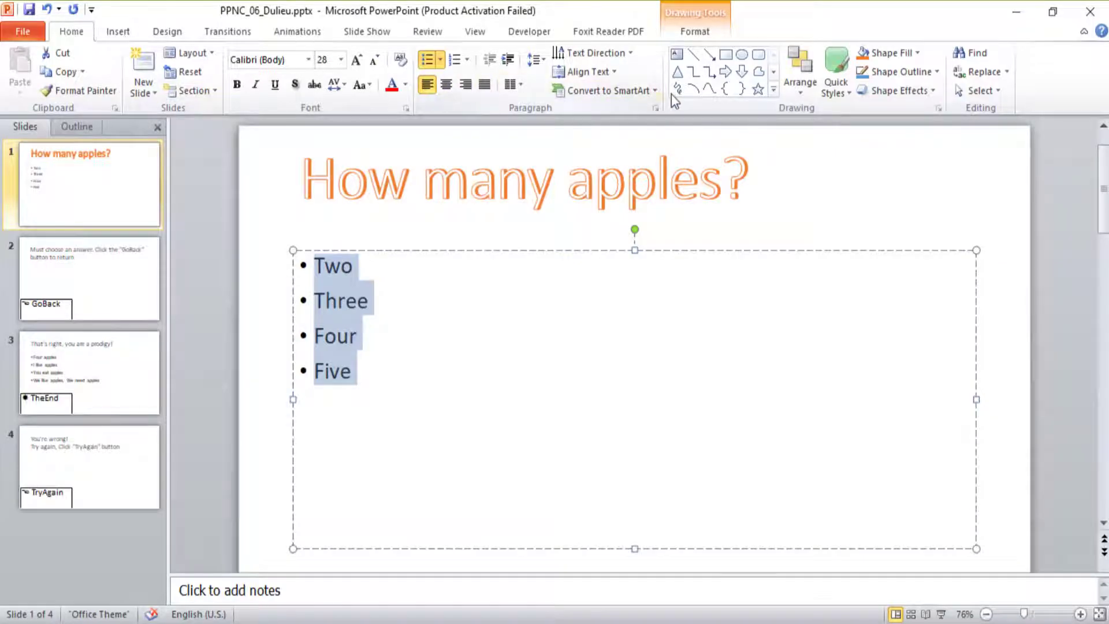
{"action": "left_click", "coordinate": [435, 355]}
{"action": "left_click_drag", "start_coordinate": [355, 372], "coordinate": [272, 263]}
{"action": "left_click", "coordinate": [647, 91]}
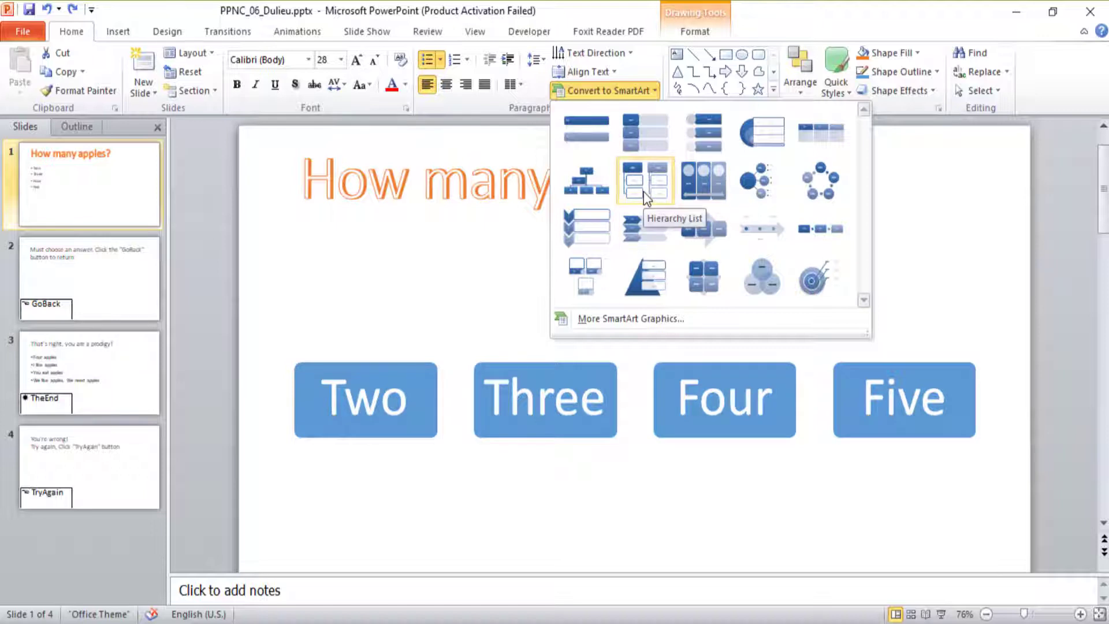
- Apply Hierarchy List layout, Colorful yellow-green-teal-blue colours and a tilted 3-D SmartArt style
{"action": "left_click", "coordinate": [644, 191]}
{"action": "left_click", "coordinate": [564, 89]}
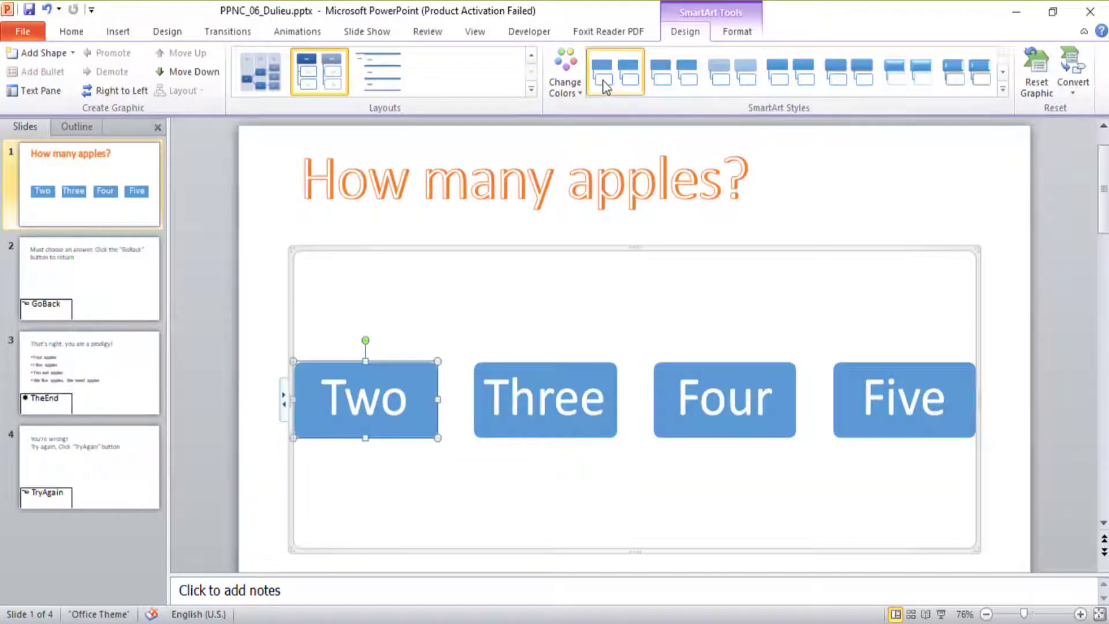
{"action": "left_click", "coordinate": [561, 88]}
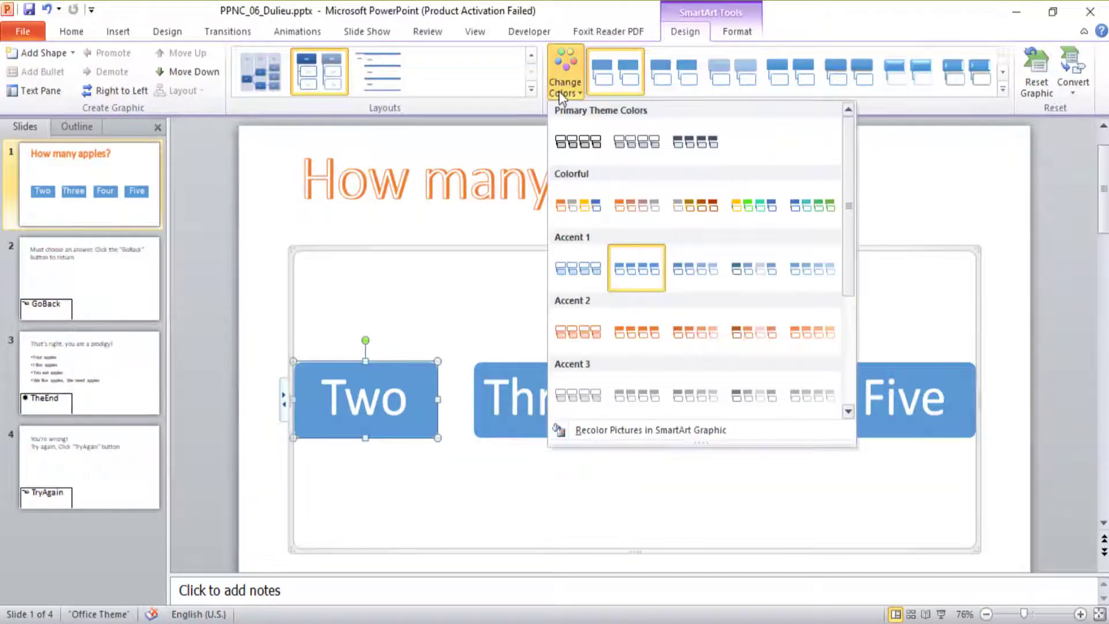
{"action": "left_click", "coordinate": [755, 206]}
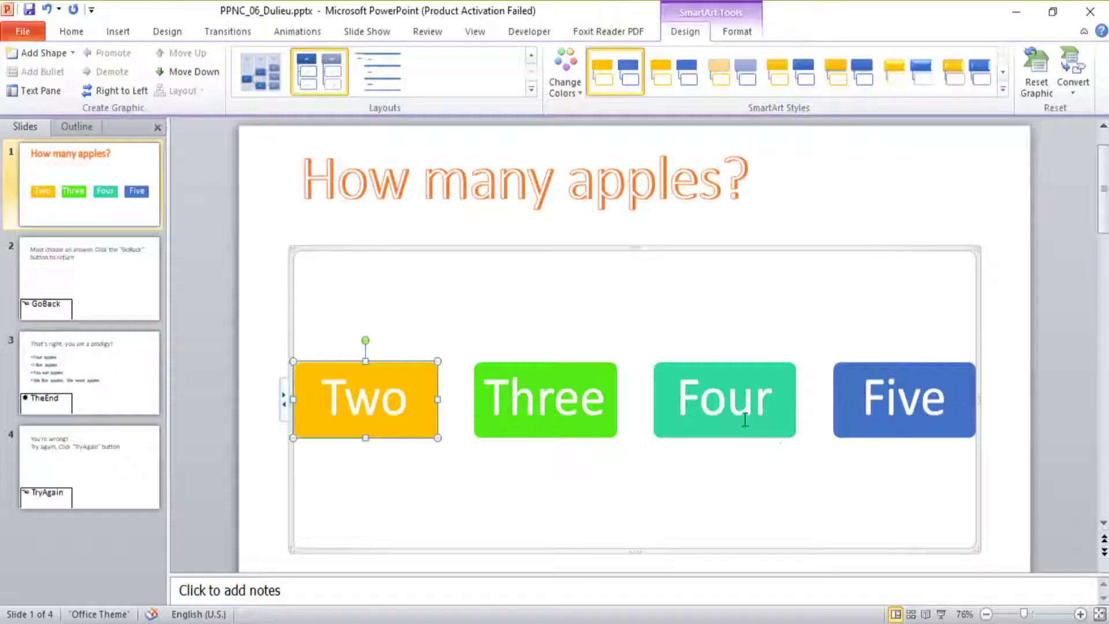
{"action": "left_click", "coordinate": [1003, 91]}
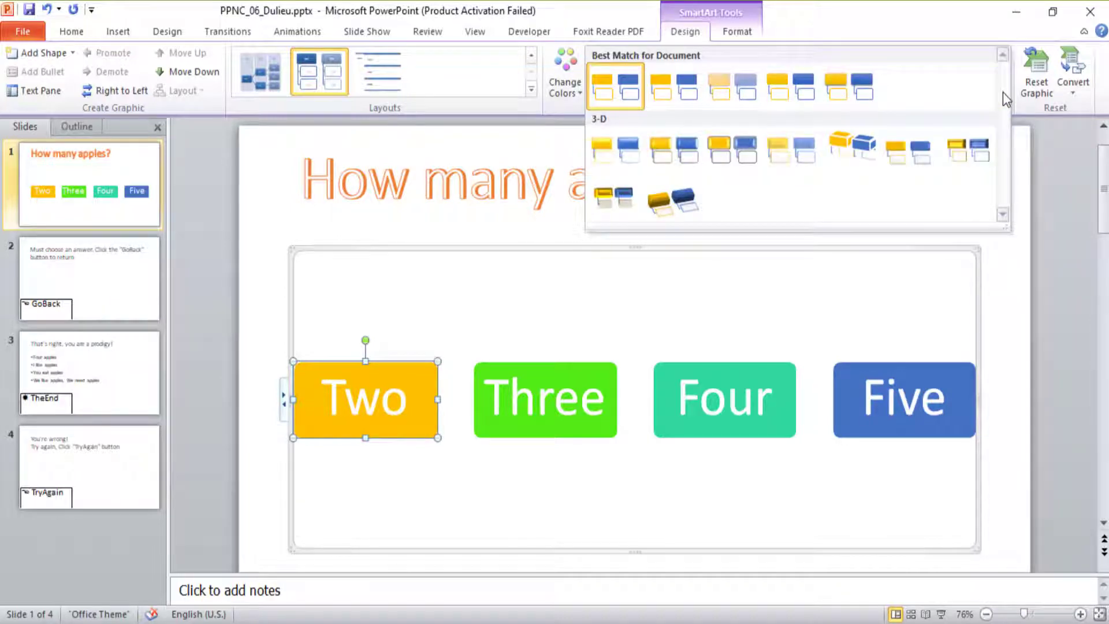
{"action": "left_click", "coordinate": [679, 212]}
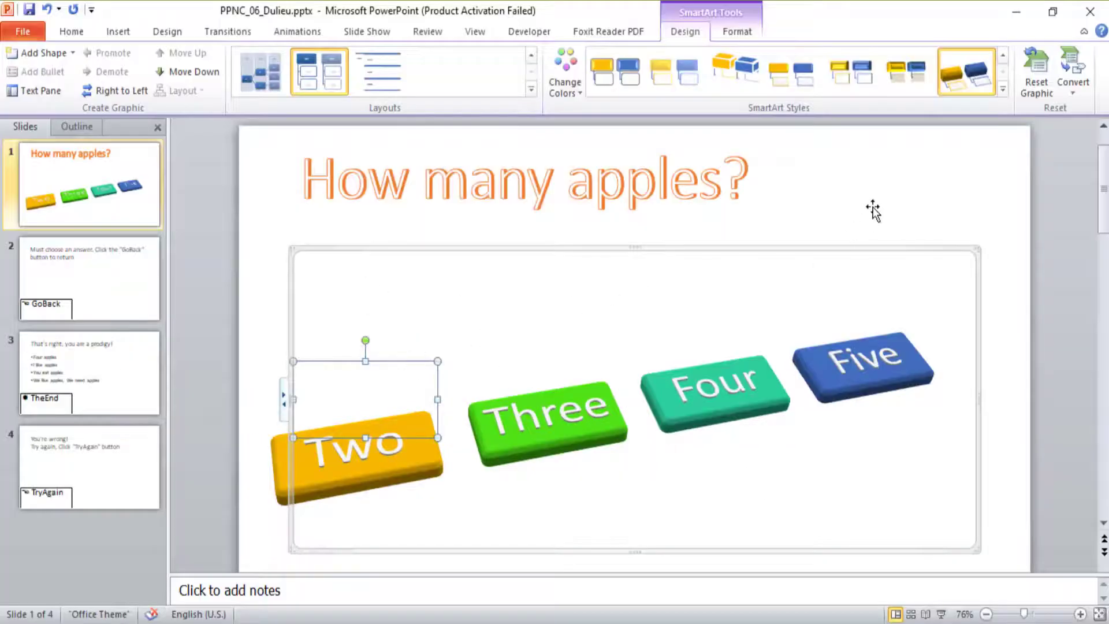
- Shrink the SmartArt graphic and shift it slightly right beneath the title
{"action": "left_click", "coordinate": [873, 211]}
{"action": "left_click", "coordinate": [836, 248]}
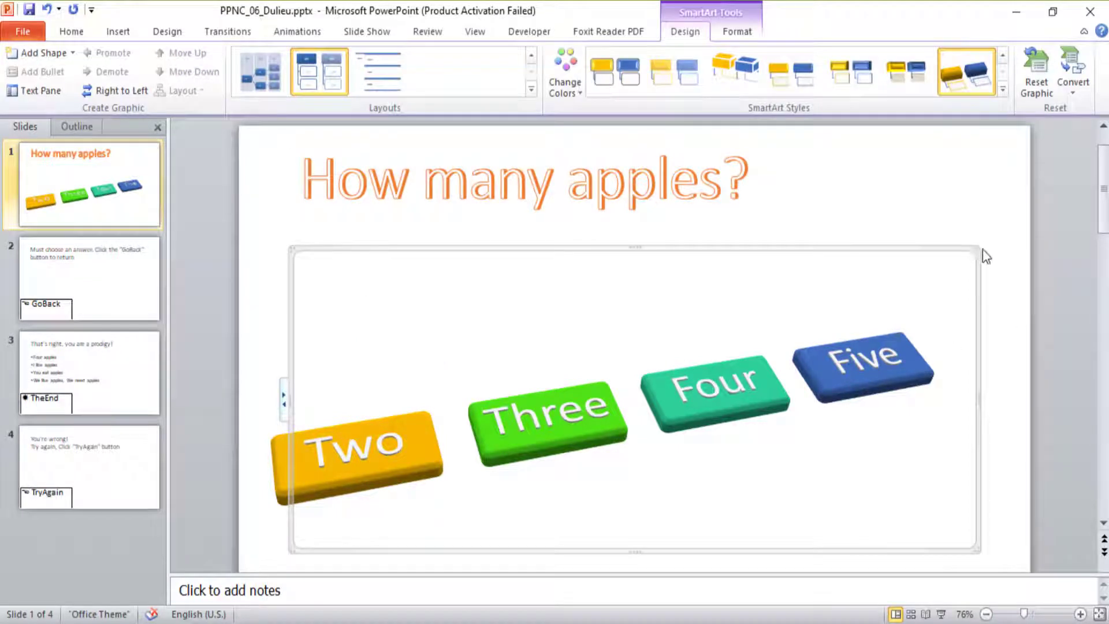
{"action": "left_click_drag", "start_coordinate": [980, 249], "coordinate": [912, 303]}
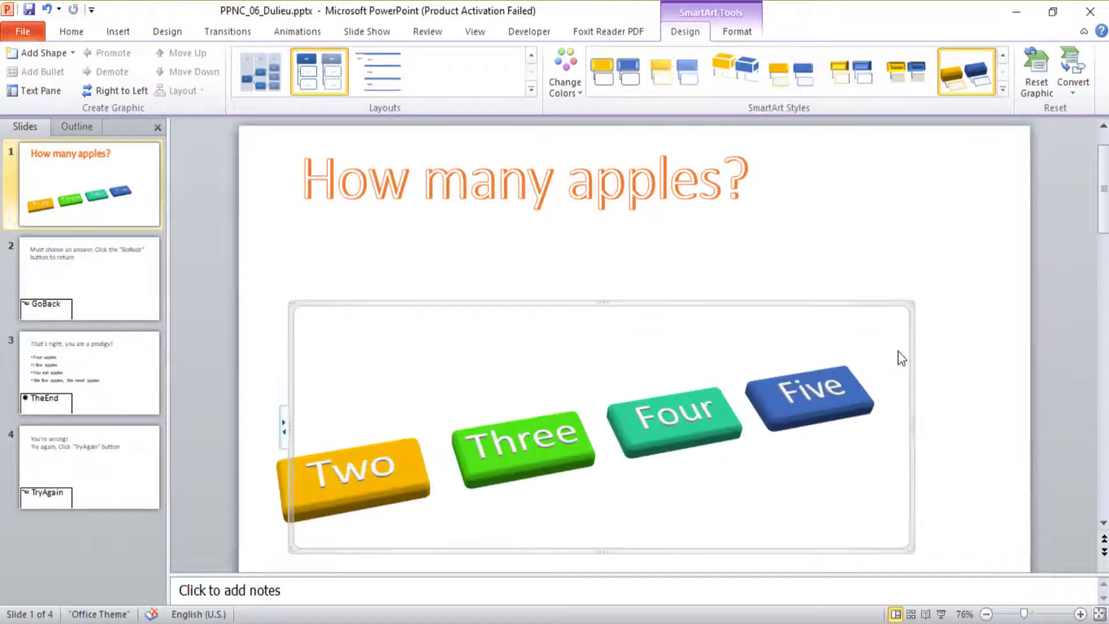
{"action": "left_click_drag", "start_coordinate": [912, 370], "coordinate": [943, 374]}
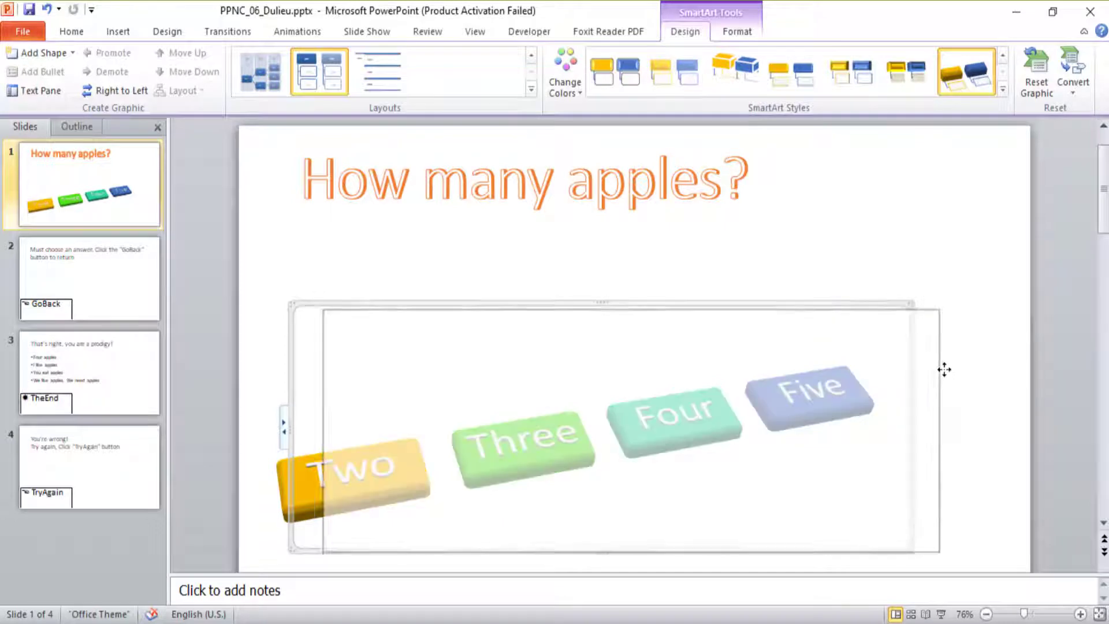
{"action": "left_click", "coordinate": [504, 276]}
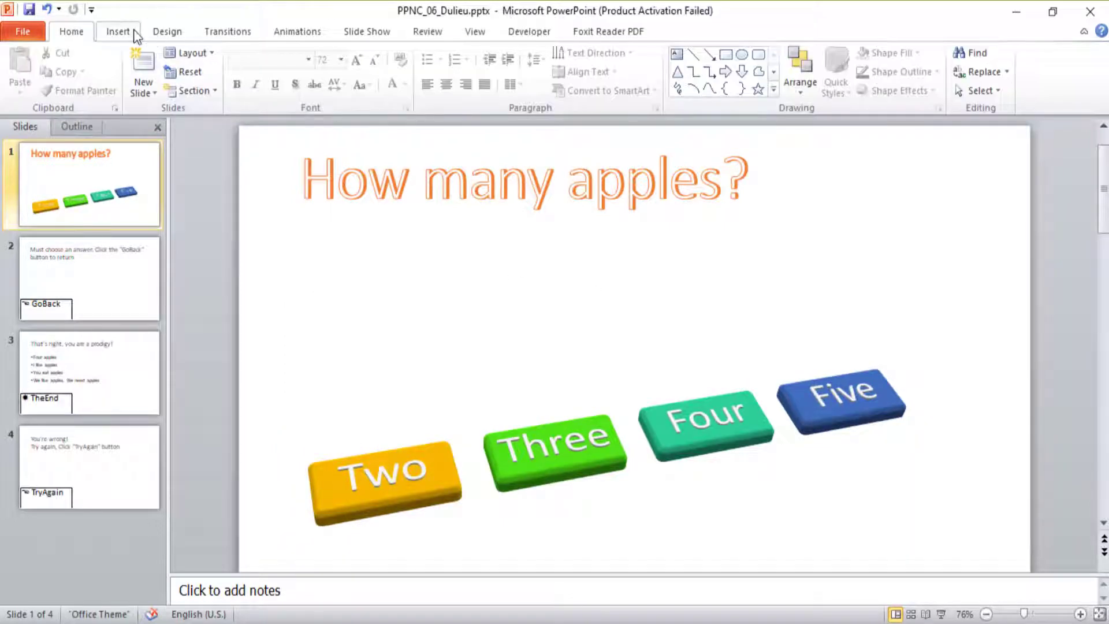
- Insert the apple picture from the PPNC_06[Data] folder and place it under the title, left
{"action": "left_click", "coordinate": [118, 31]}
{"action": "left_click", "coordinate": [61, 69]}
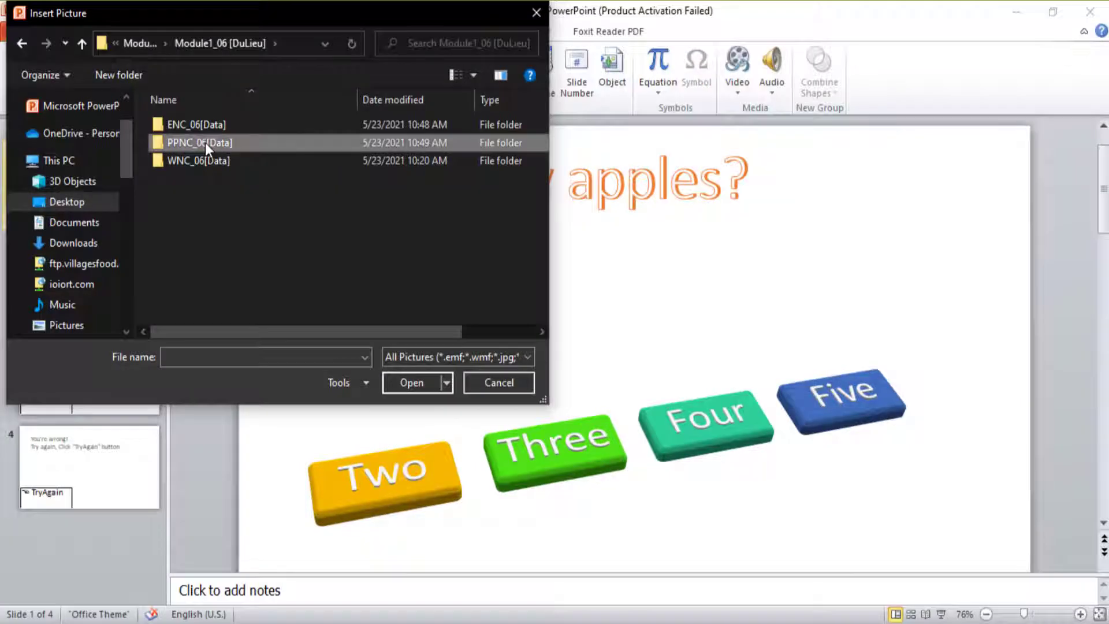
{"action": "double_click", "coordinate": [206, 142]}
{"action": "left_click", "coordinate": [200, 146]}
{"action": "double_click", "coordinate": [199, 146]}
{"action": "left_click_drag", "start_coordinate": [633, 350], "coordinate": [400, 310]}
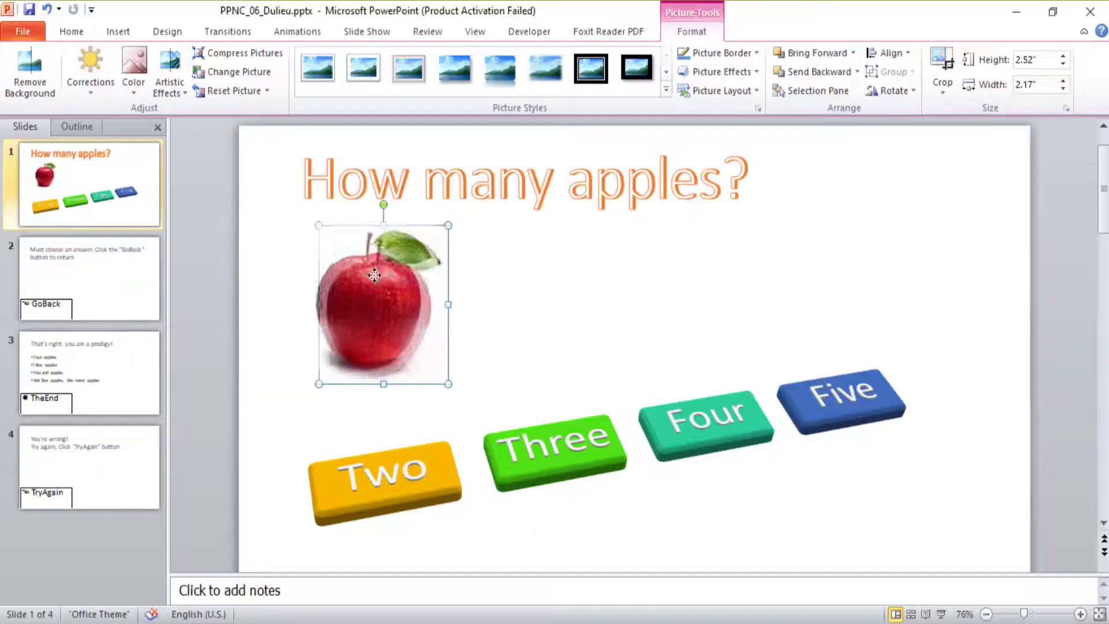
{"action": "left_click_drag", "start_coordinate": [385, 282], "coordinate": [382, 283]}
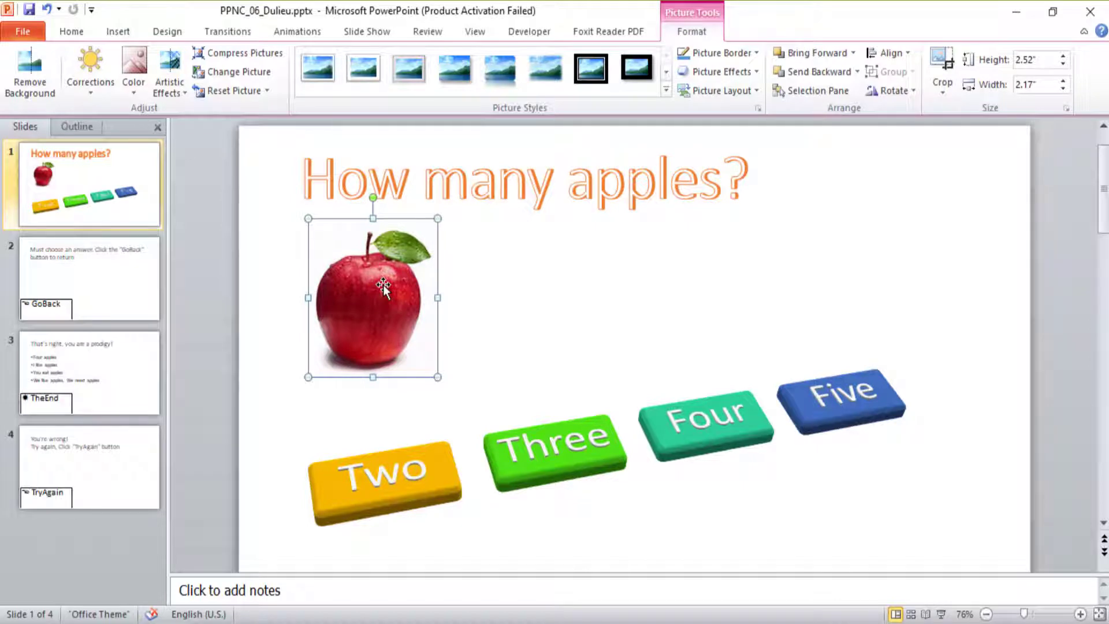
- Duplicate the apple picture to the right of the original
{"action": "left_click_drag", "start_coordinate": [383, 286], "coordinate": [484, 310], "text": "ctrl"}
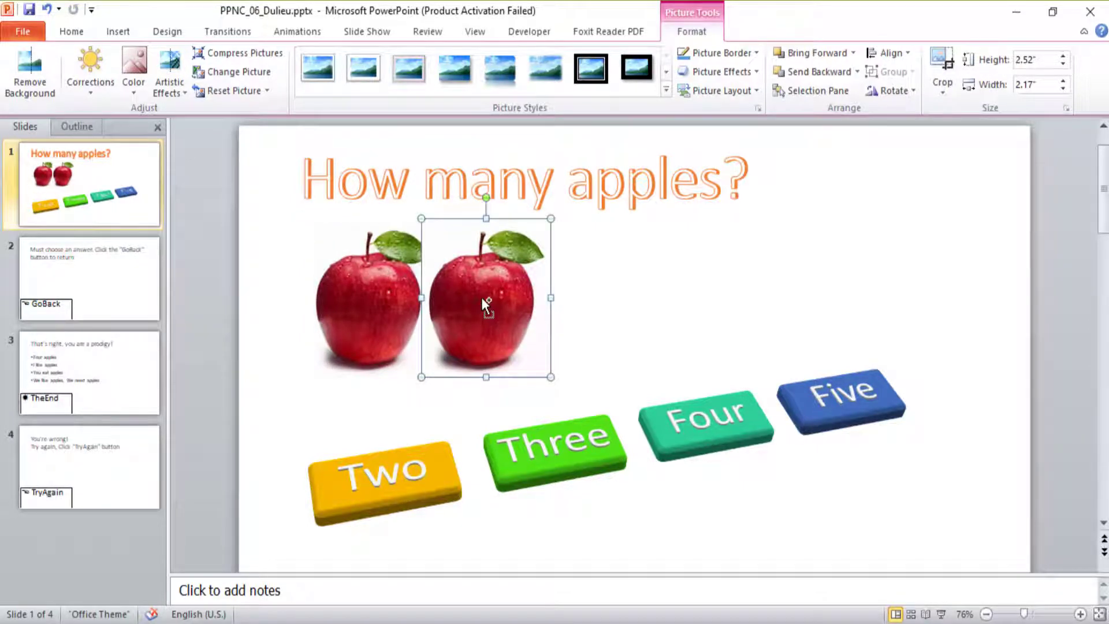
{"action": "key", "text": "ctrl+z"}
{"action": "key", "text": "ctrl+y"}
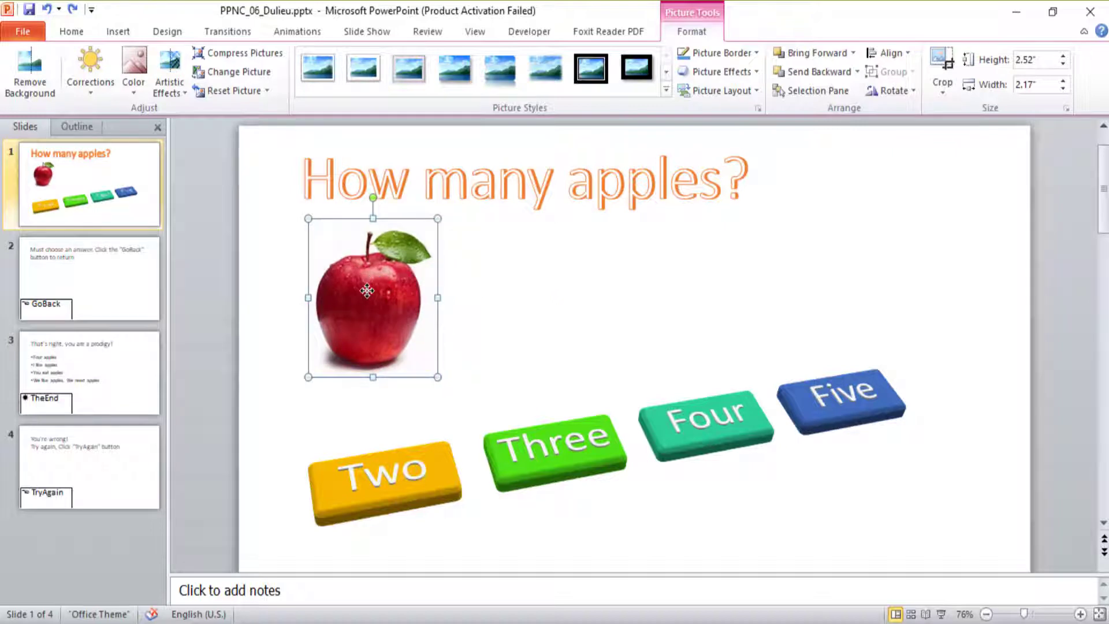
{"action": "left_click_drag", "start_coordinate": [375, 289], "coordinate": [778, 278], "text": "ctrl"}
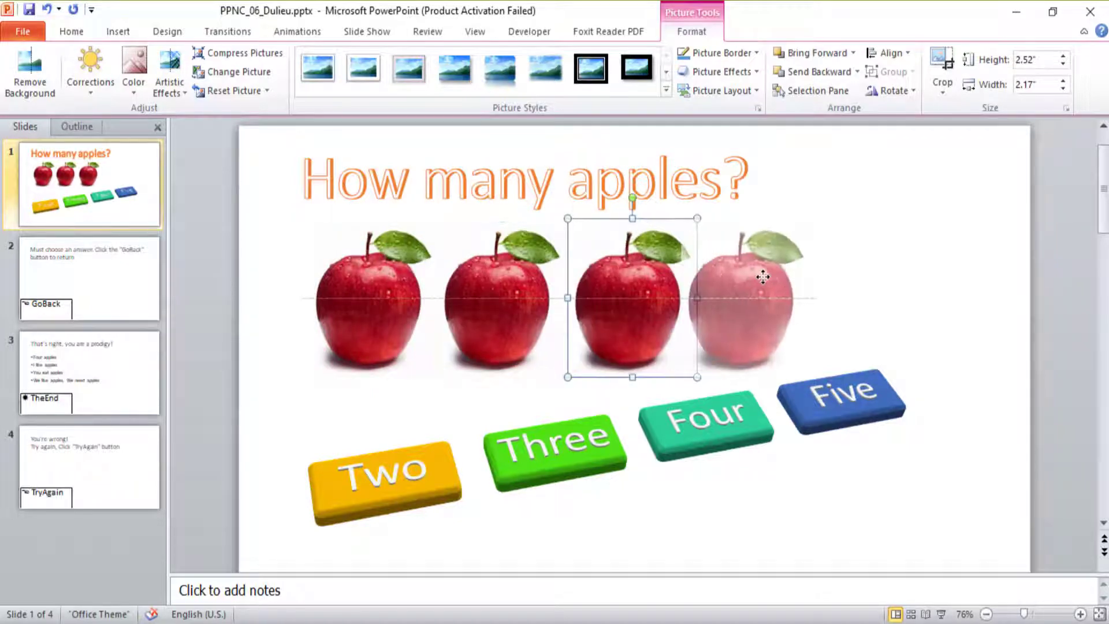
- Select all four apples and distribute them horizontally
{"action": "left_click", "coordinate": [975, 270]}
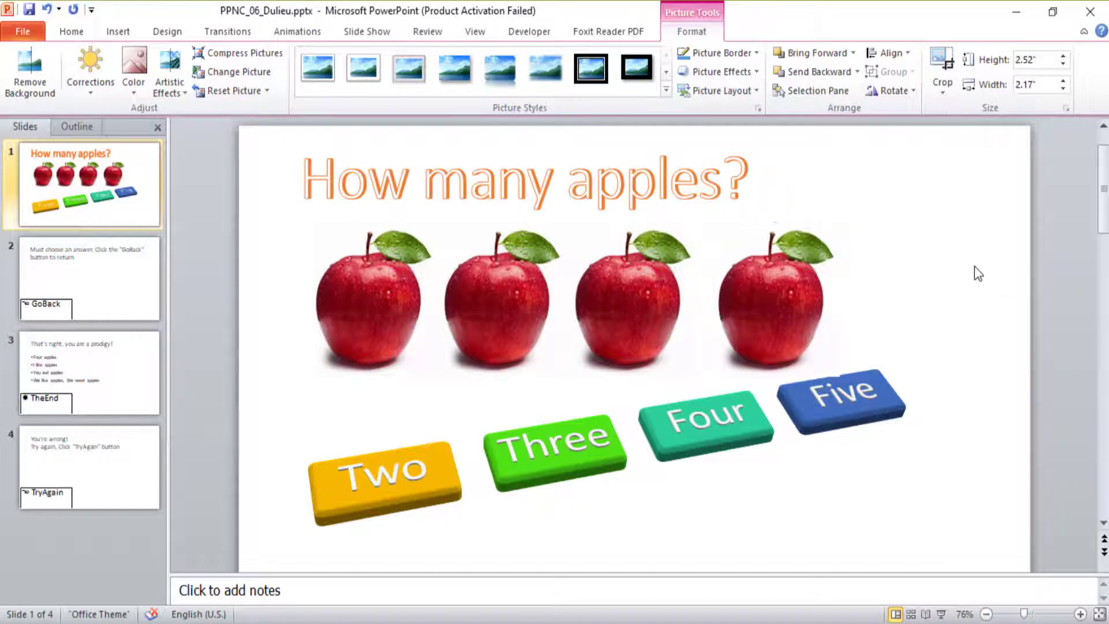
{"action": "left_click", "coordinate": [373, 309]}
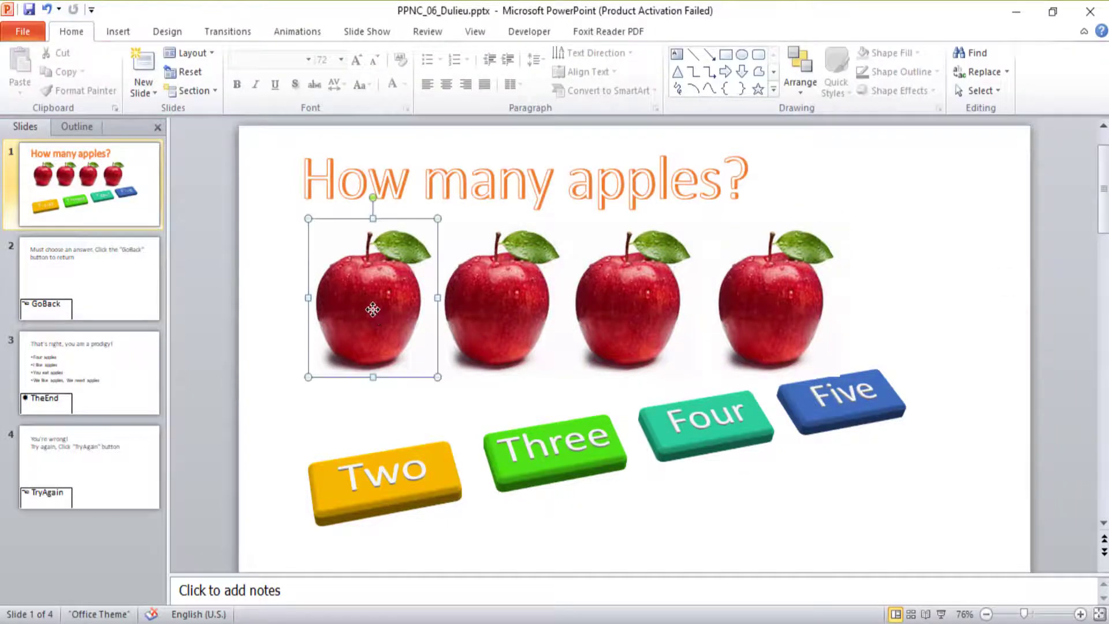
{"action": "left_click", "coordinate": [508, 314], "text": "shift"}
{"action": "left_click", "coordinate": [619, 272], "text": "shift"}
{"action": "left_click", "coordinate": [758, 280], "text": "shift"}
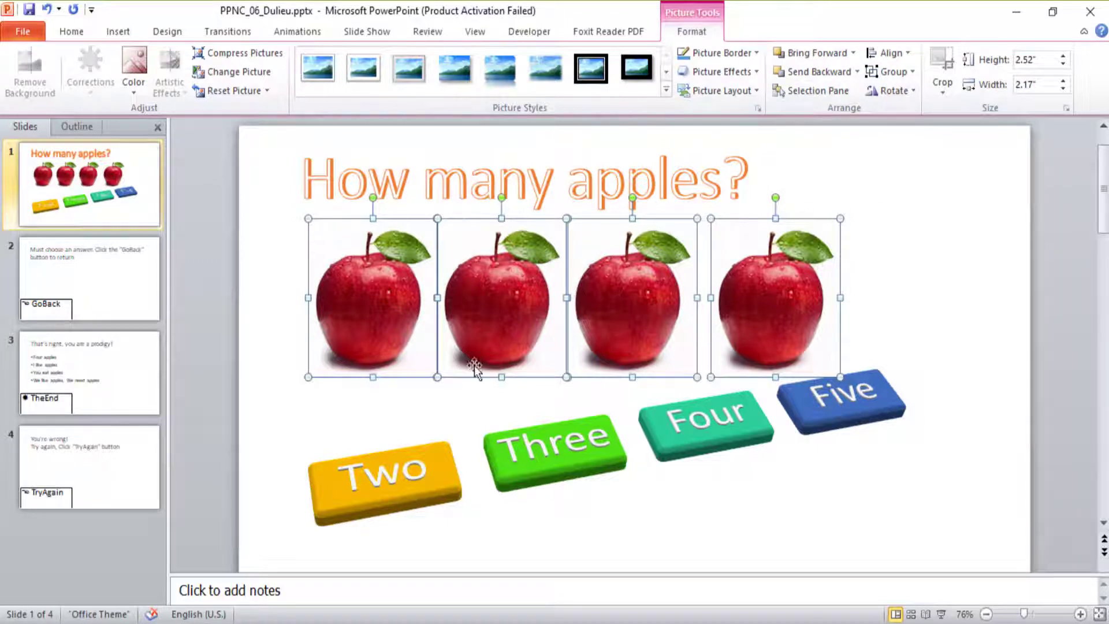
{"action": "left_click", "coordinate": [907, 53]}
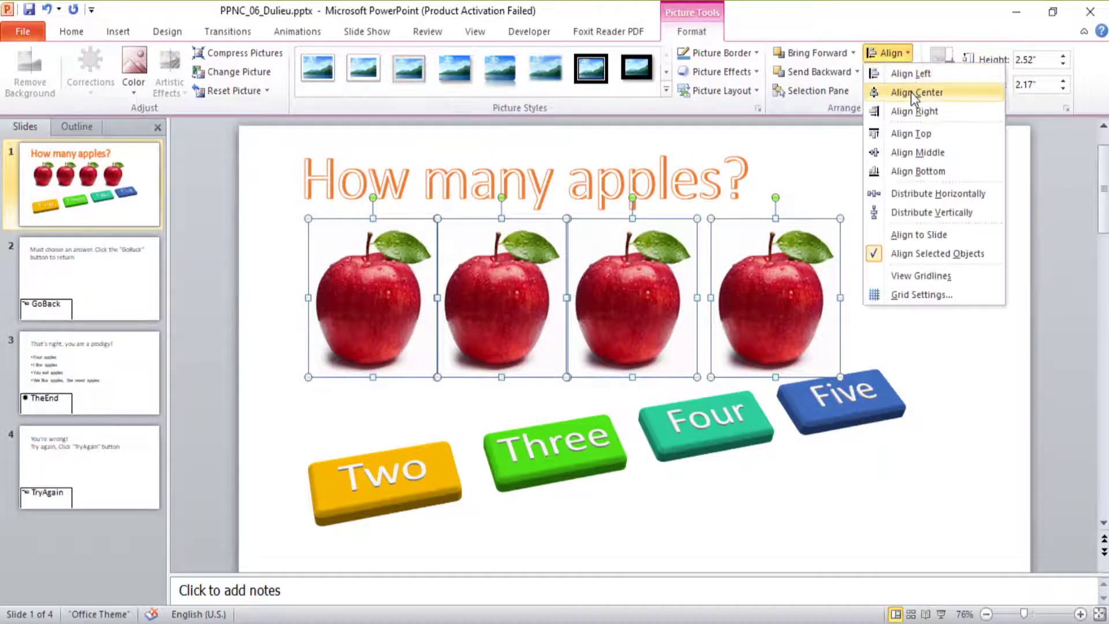
{"action": "left_click", "coordinate": [912, 133]}
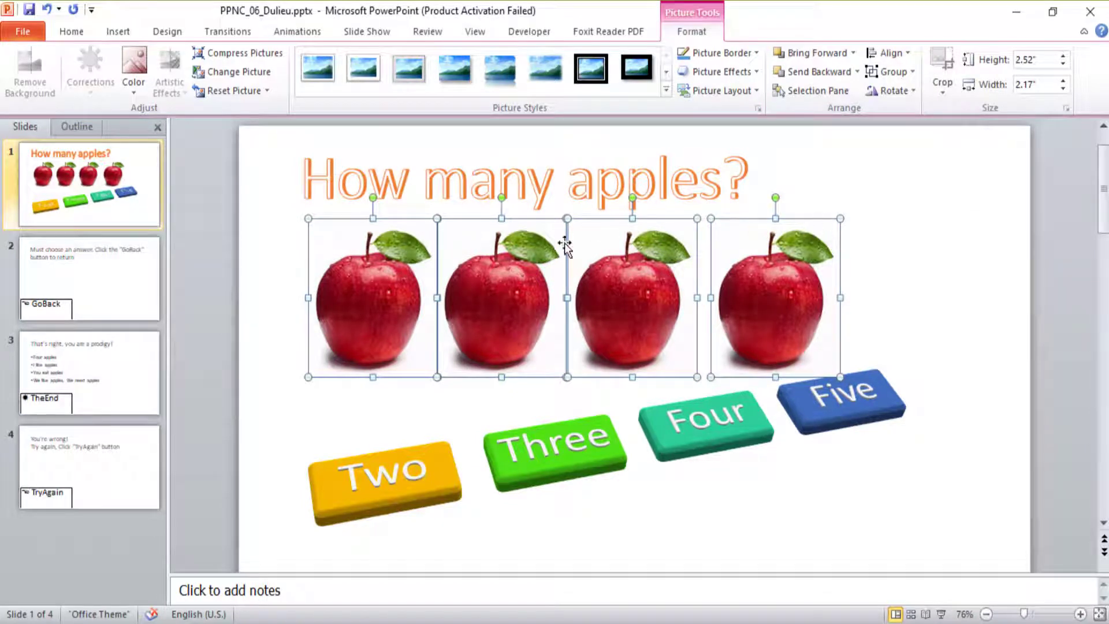
{"action": "left_click", "coordinate": [897, 58]}
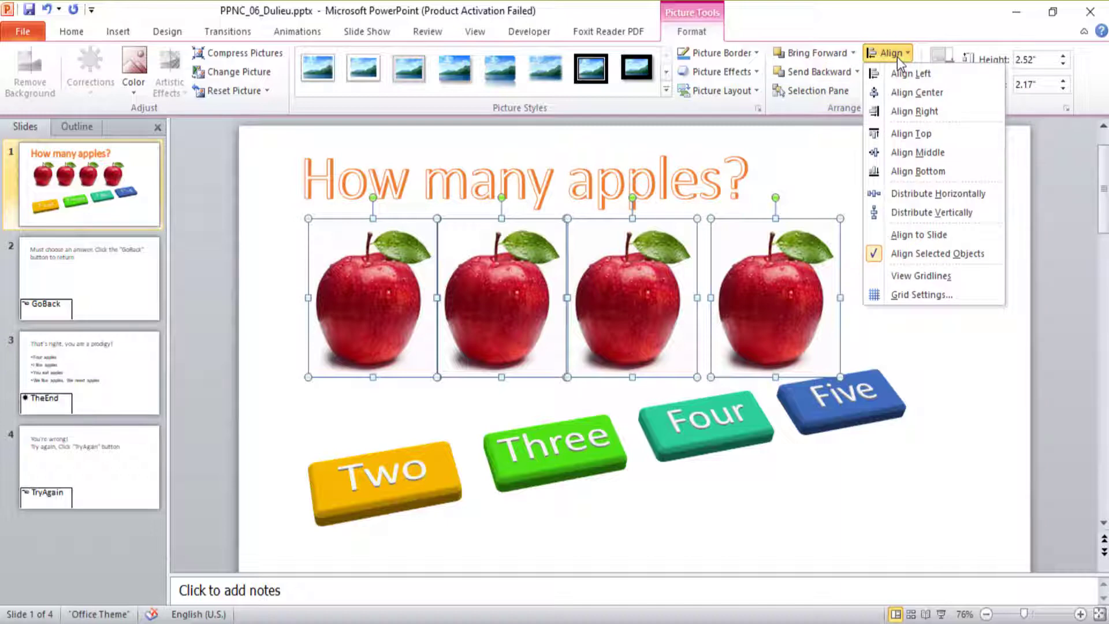
{"action": "left_click", "coordinate": [968, 193]}
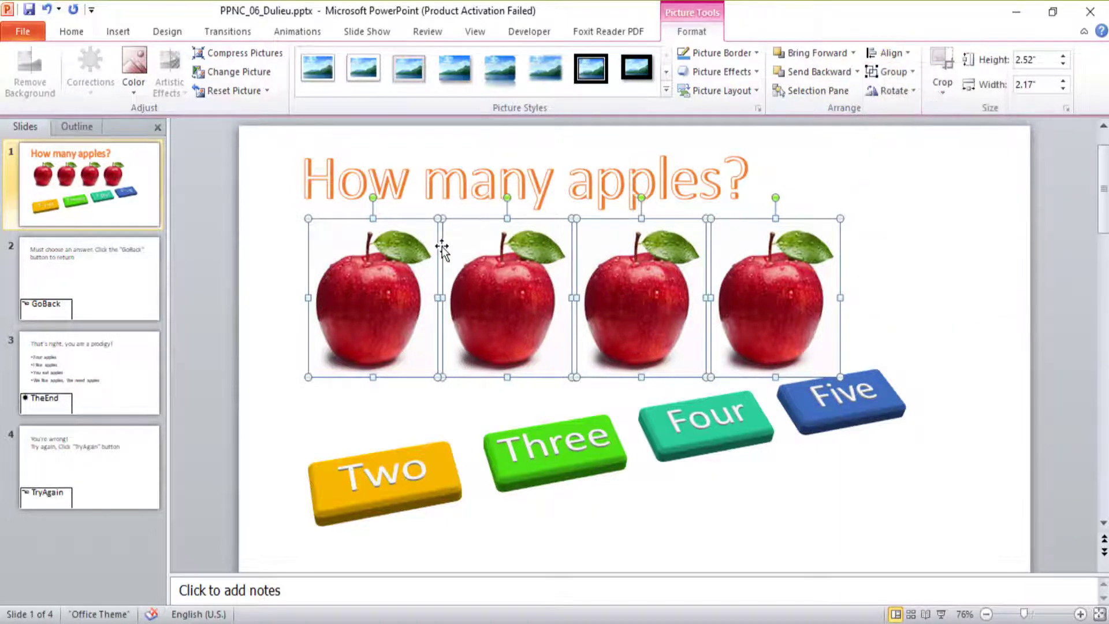
- Nudge the SmartArt answer buttons slightly lower and to the right
{"action": "left_click", "coordinate": [909, 277]}
{"action": "key", "text": "alt+Tab"}
{"action": "key", "text": "alt+Tab"}
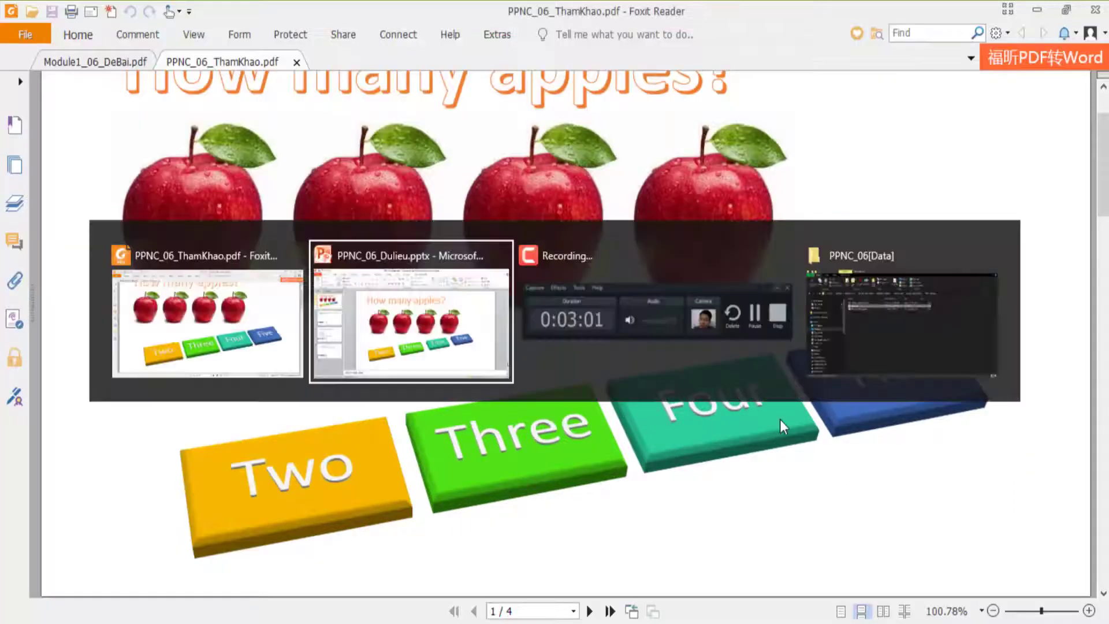
{"action": "left_click", "coordinate": [693, 322]}
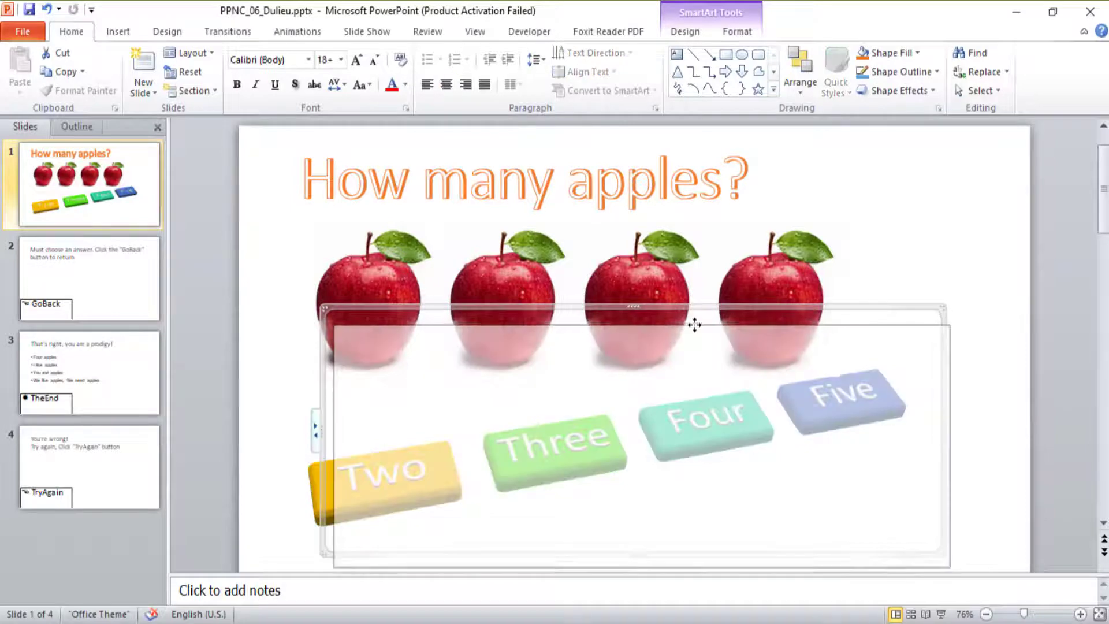
{"action": "left_click_drag", "start_coordinate": [691, 308], "coordinate": [696, 324]}
{"action": "left_click", "coordinate": [890, 234]}
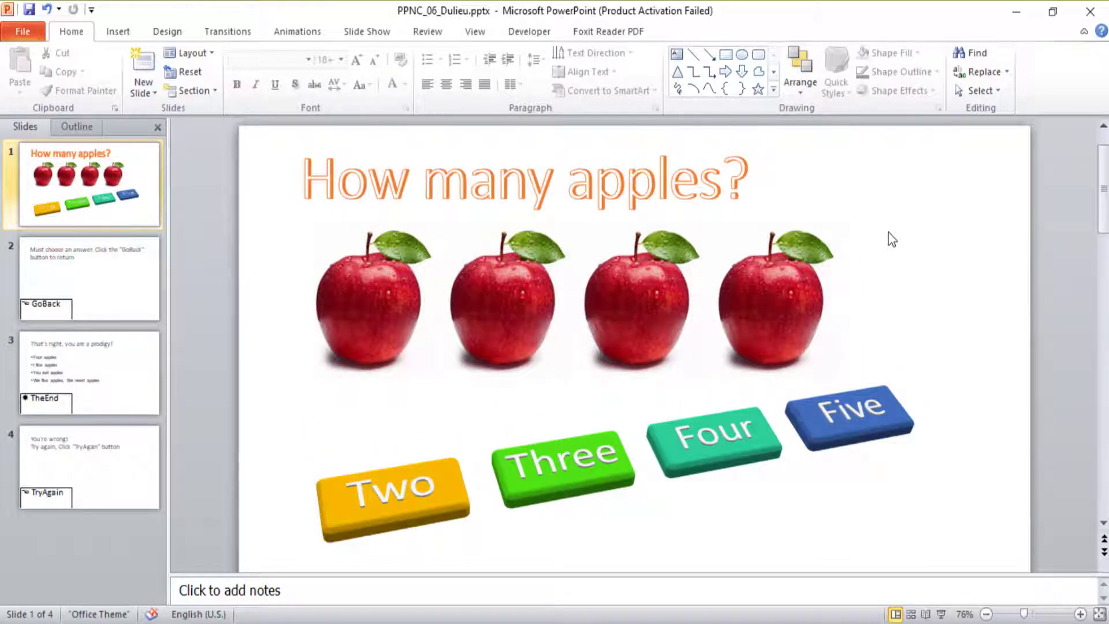
- Check reference page 2, then open slide 2 and click into its message text
{"action": "key", "text": "alt+Tab"}
{"action": "scroll", "coordinate": [600, 268], "scroll_direction": "down", "scroll_amount": 5}
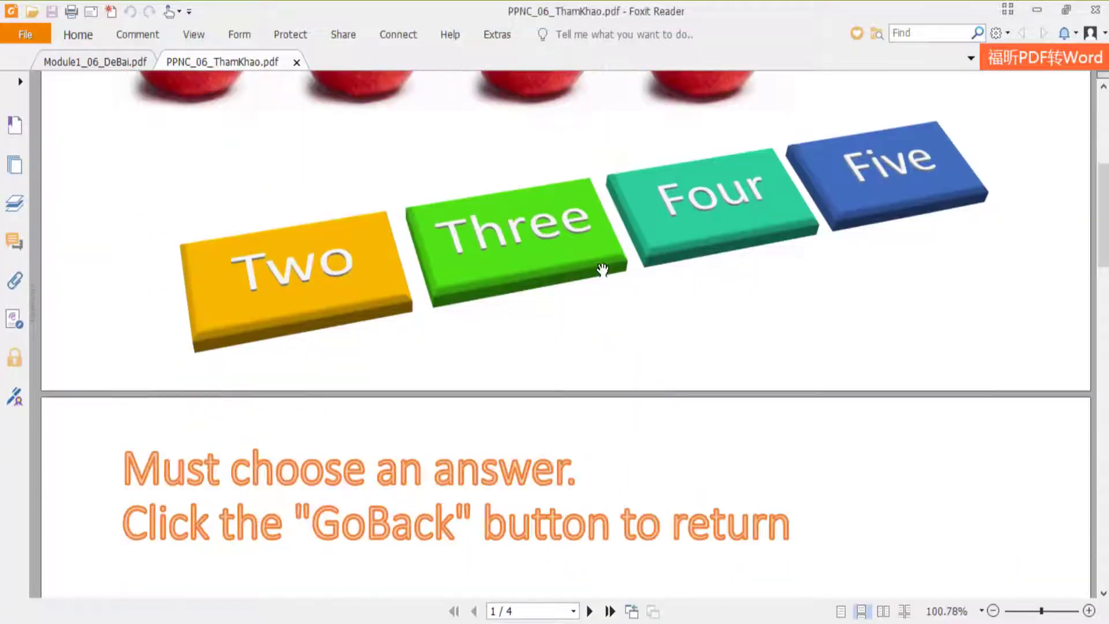
{"action": "key", "text": "alt+Tab"}
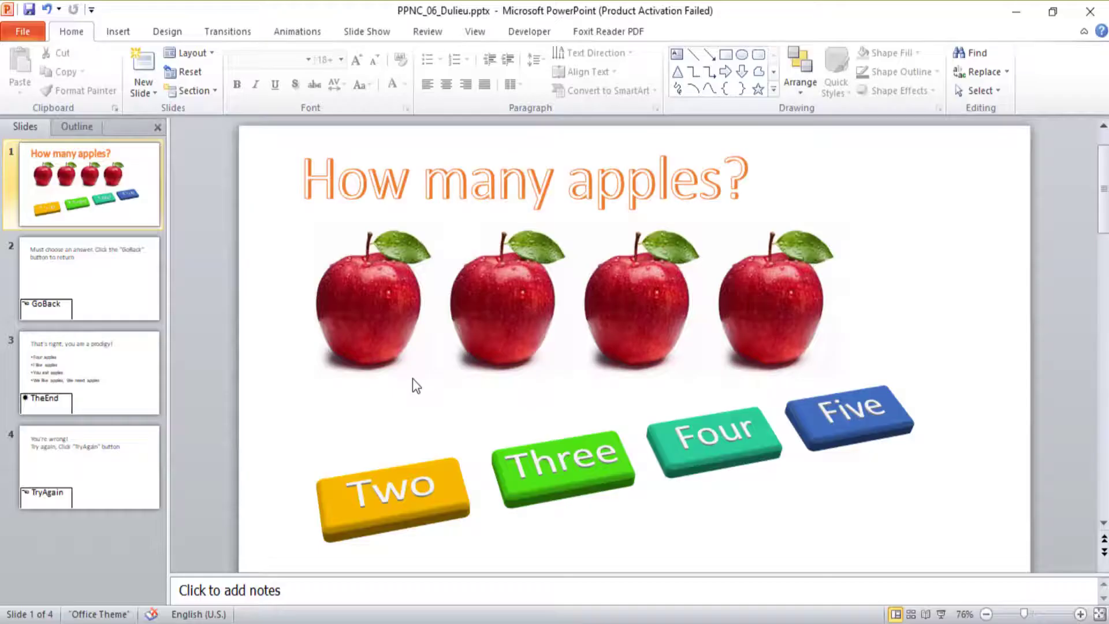
{"action": "key", "text": "alt+Tab"}
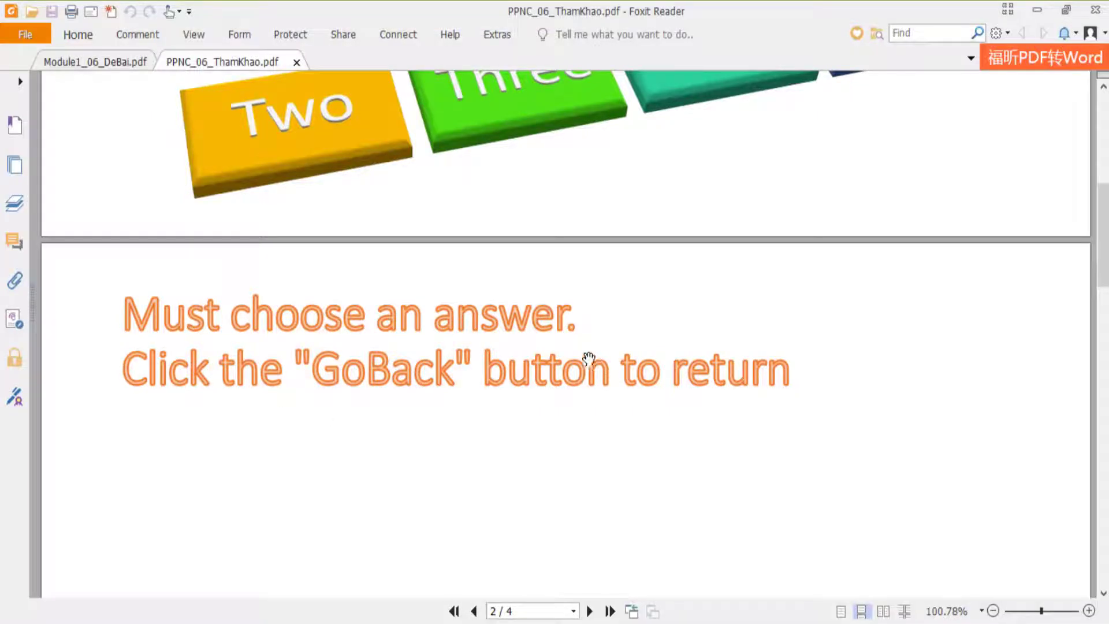
{"action": "key", "text": "alt+Tab"}
{"action": "left_click", "coordinate": [154, 265]}
{"action": "left_click", "coordinate": [595, 224]}
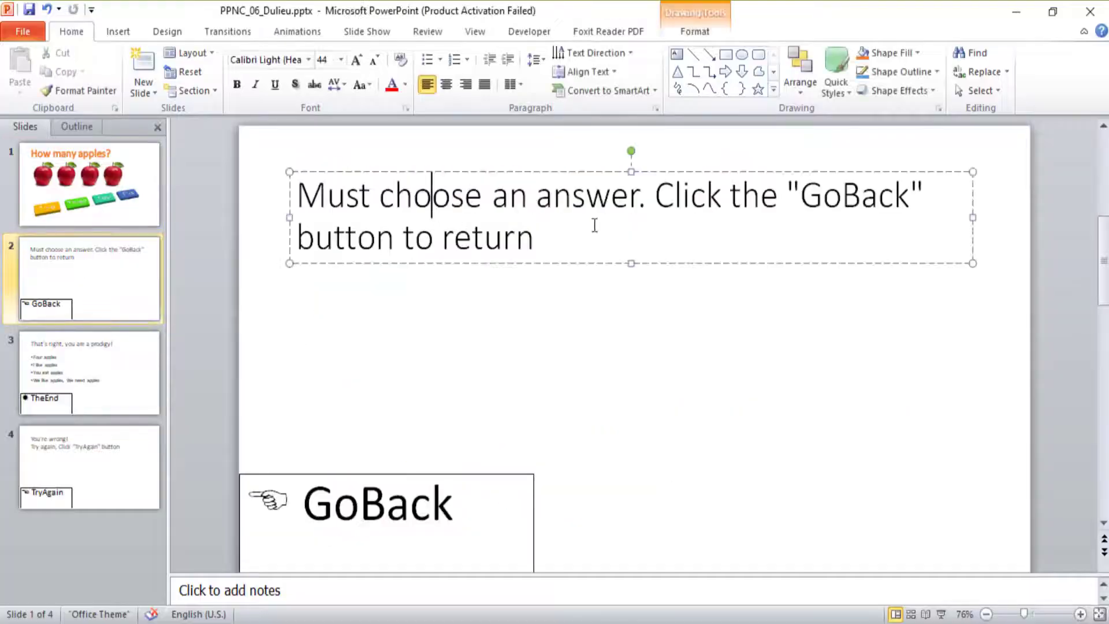
- Apply the orange-outline WordArt style to the slide 2 message box
{"action": "left_click", "coordinate": [547, 172]}
{"action": "left_click", "coordinate": [697, 34]}
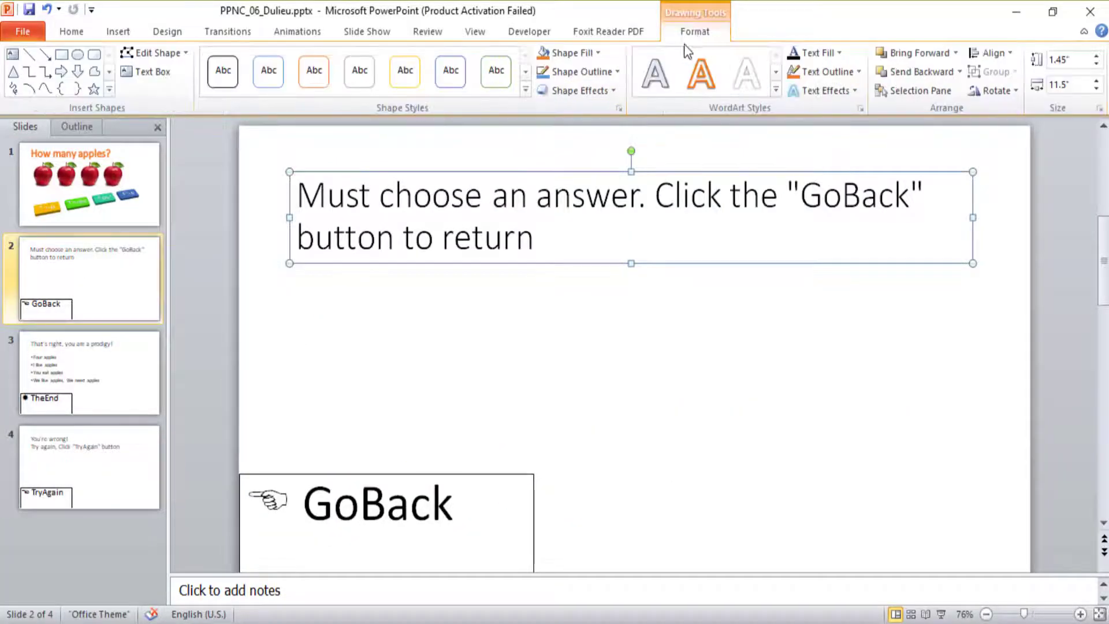
{"action": "left_click", "coordinate": [696, 73]}
{"action": "key", "text": "alt+Tab"}
{"action": "key", "text": "alt+Tab"}
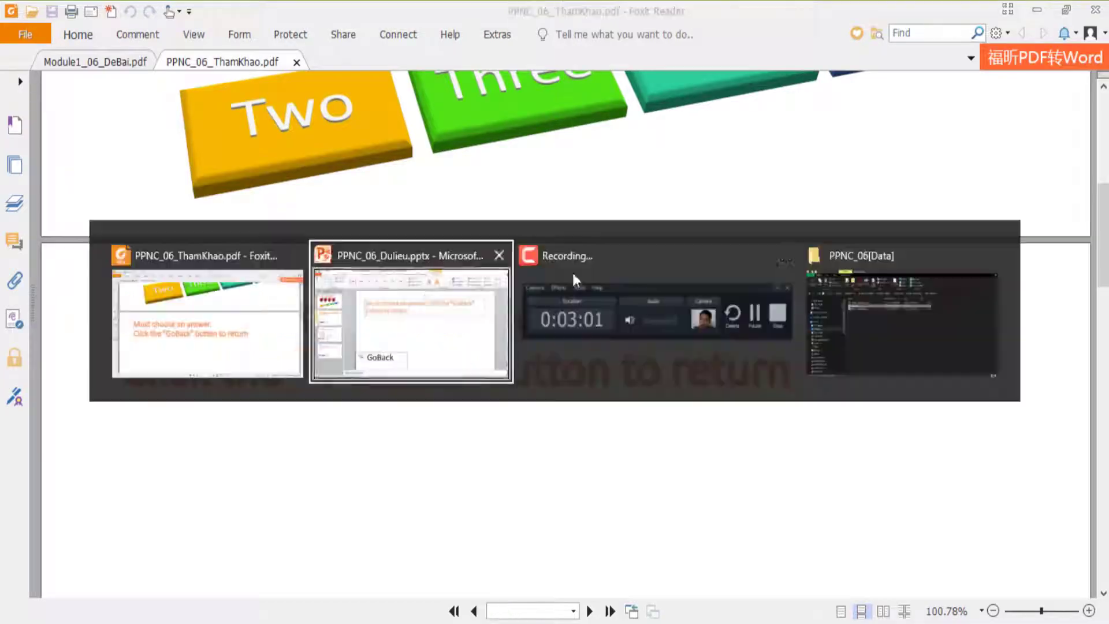
{"action": "left_click", "coordinate": [836, 56]}
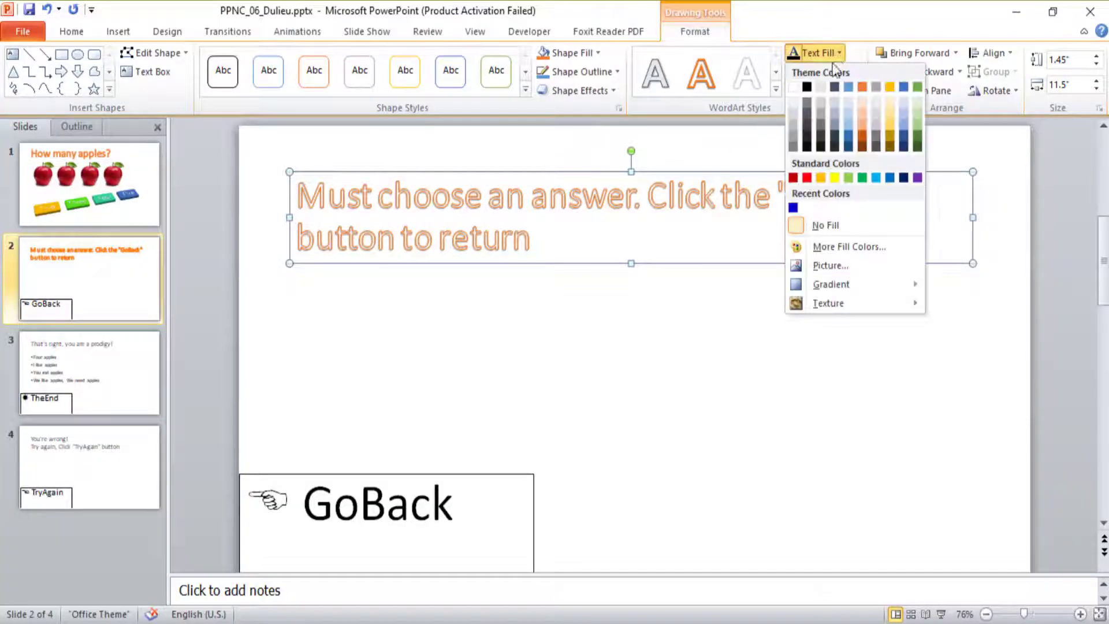
{"action": "left_click", "coordinate": [862, 104]}
- Compare slide 2 with the reference PDF and select the GoBack button box
{"action": "key", "text": "alt+Tab"}
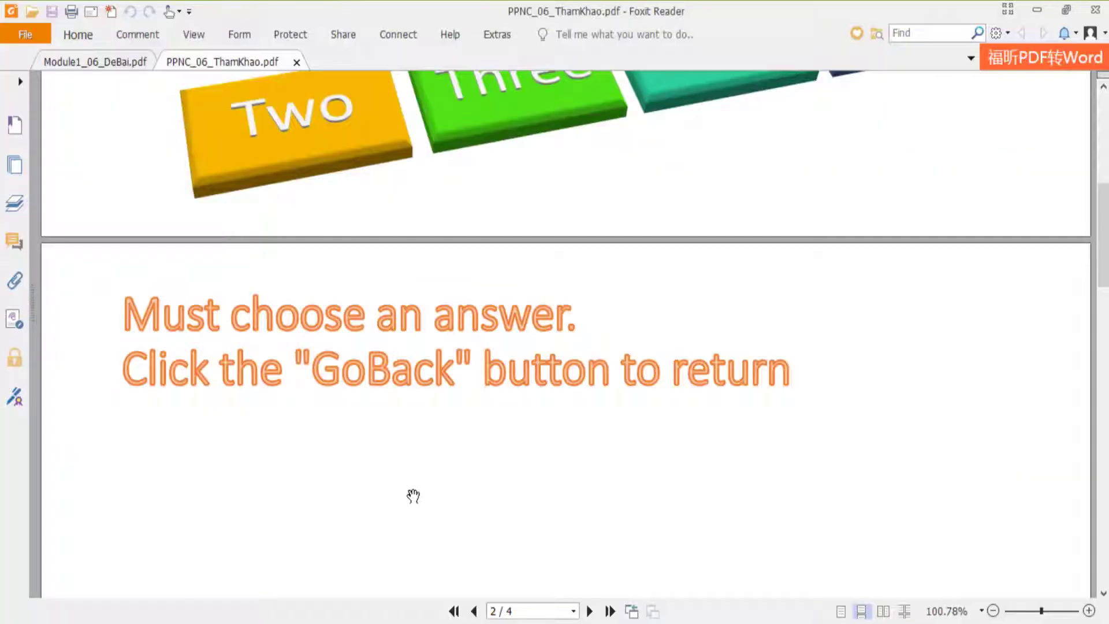
{"action": "scroll", "coordinate": [386, 460], "scroll_direction": "down", "scroll_amount": 4}
{"action": "scroll", "coordinate": [386, 461], "scroll_direction": "down", "scroll_amount": 3}
{"action": "key", "text": "alt+Tab"}
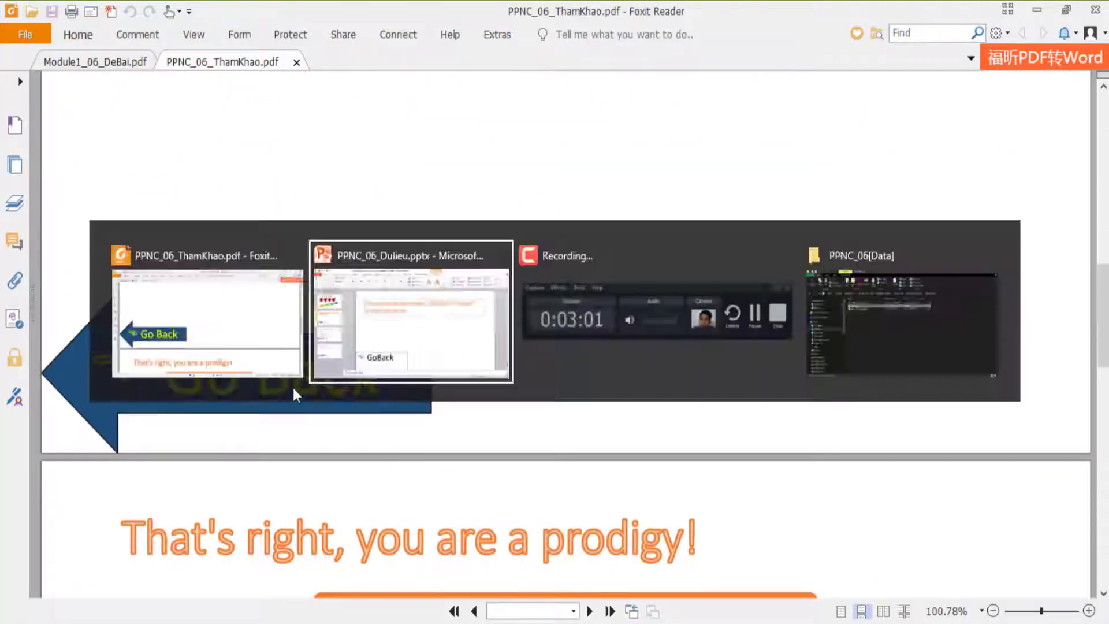
{"action": "scroll", "coordinate": [439, 457], "scroll_direction": "down", "scroll_amount": 1}
{"action": "left_click", "coordinate": [482, 448]}
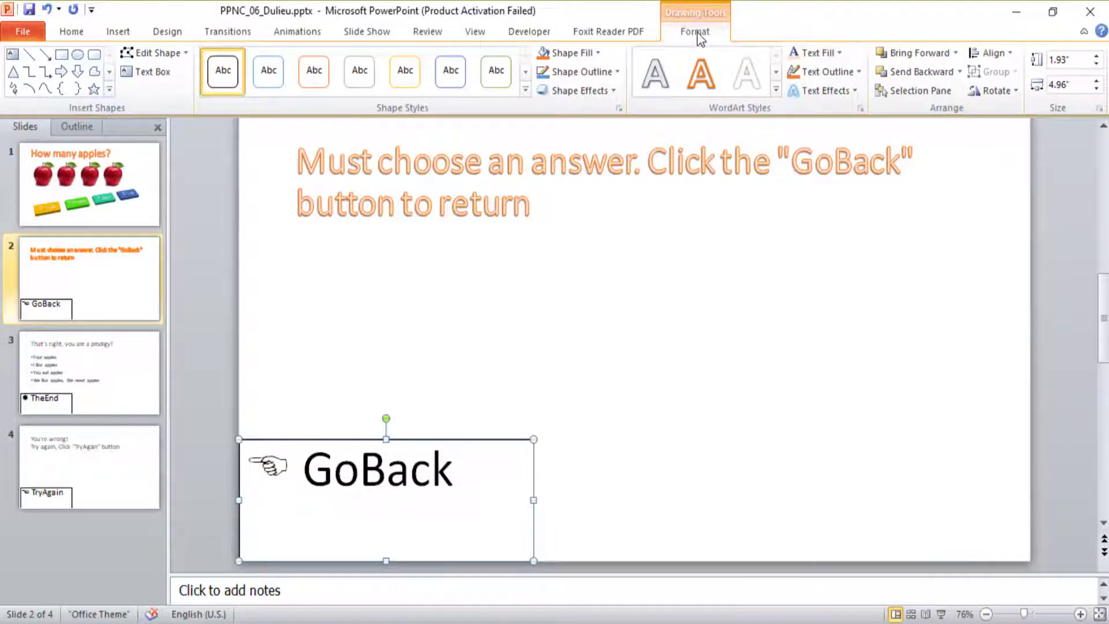
- Change the GoBack box to a Left Arrow shape with a blue shape style
{"action": "left_click", "coordinate": [178, 53]}
{"action": "mouse_move", "coordinate": [177, 74]}
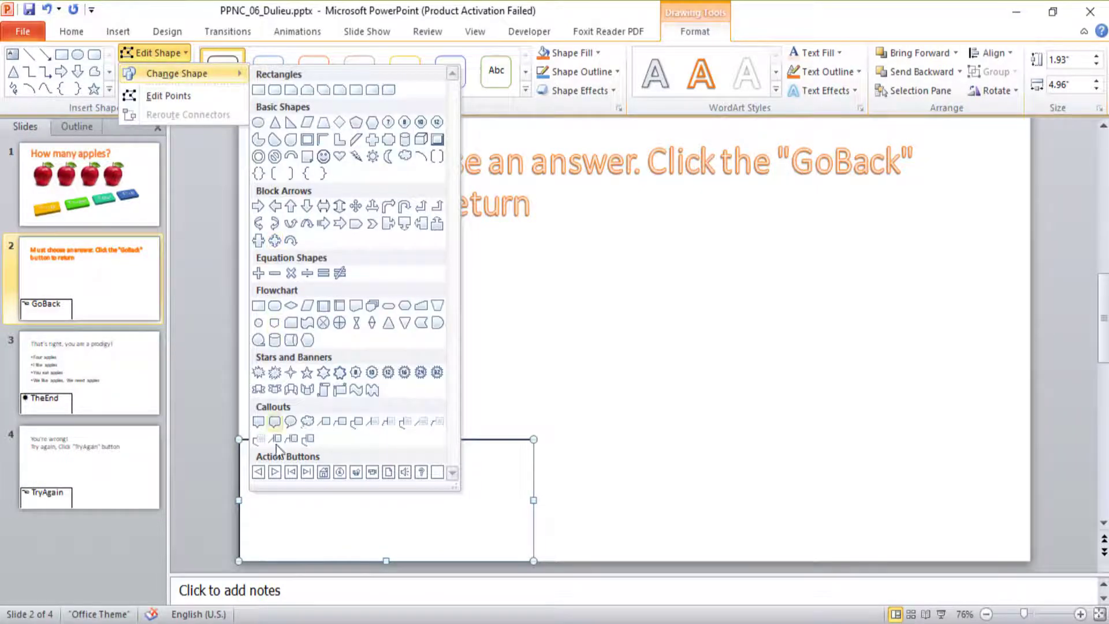
{"action": "left_click", "coordinate": [275, 207]}
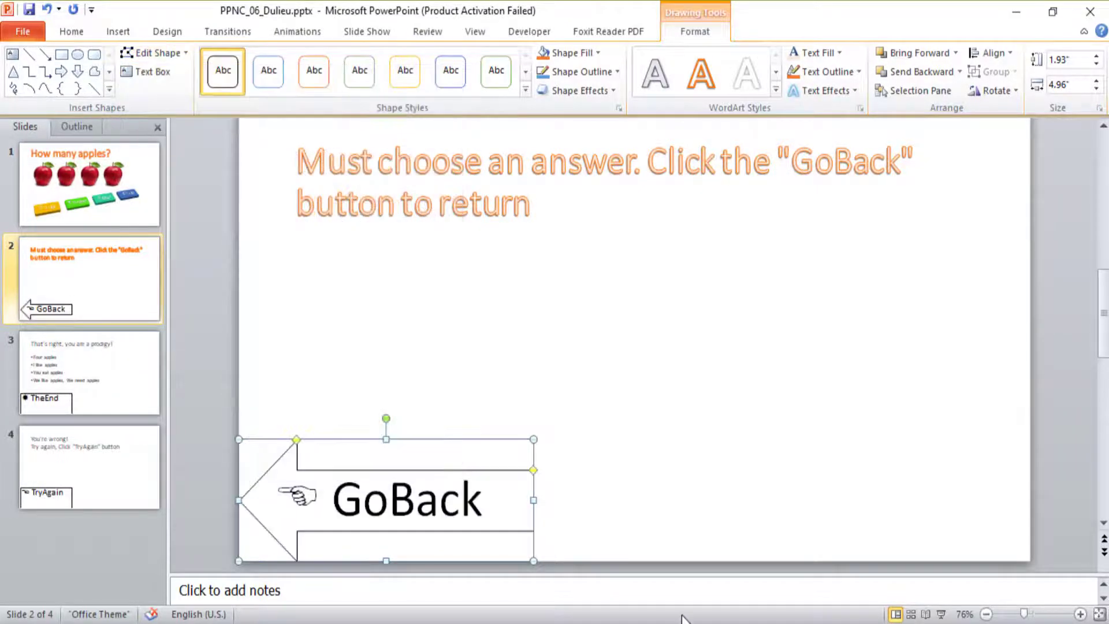
{"action": "key", "text": "alt+Tab"}
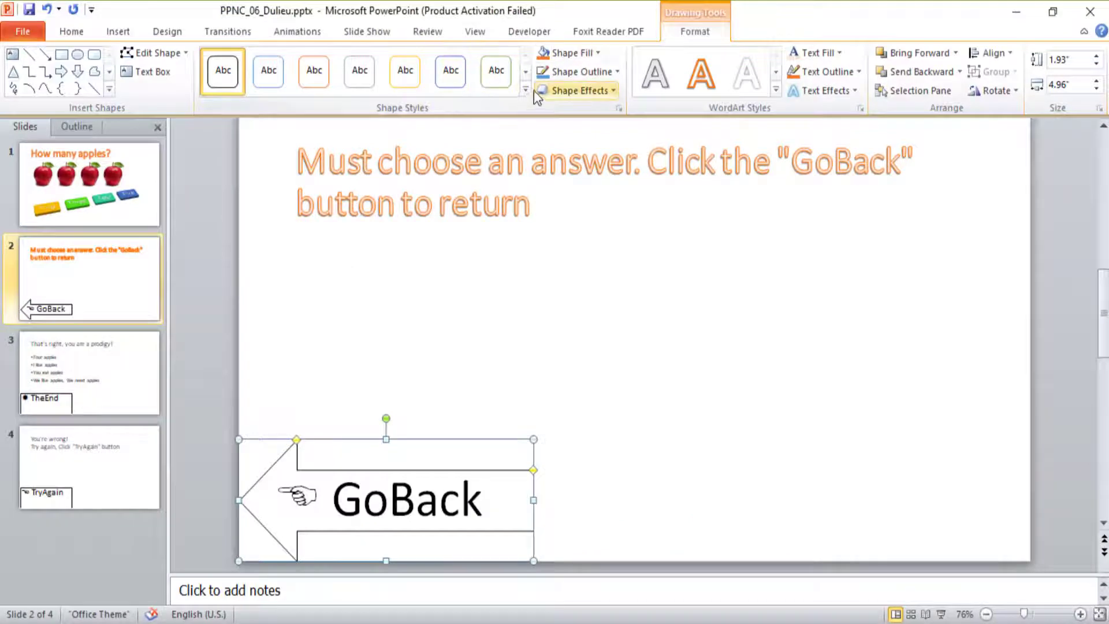
{"action": "left_click", "coordinate": [527, 97]}
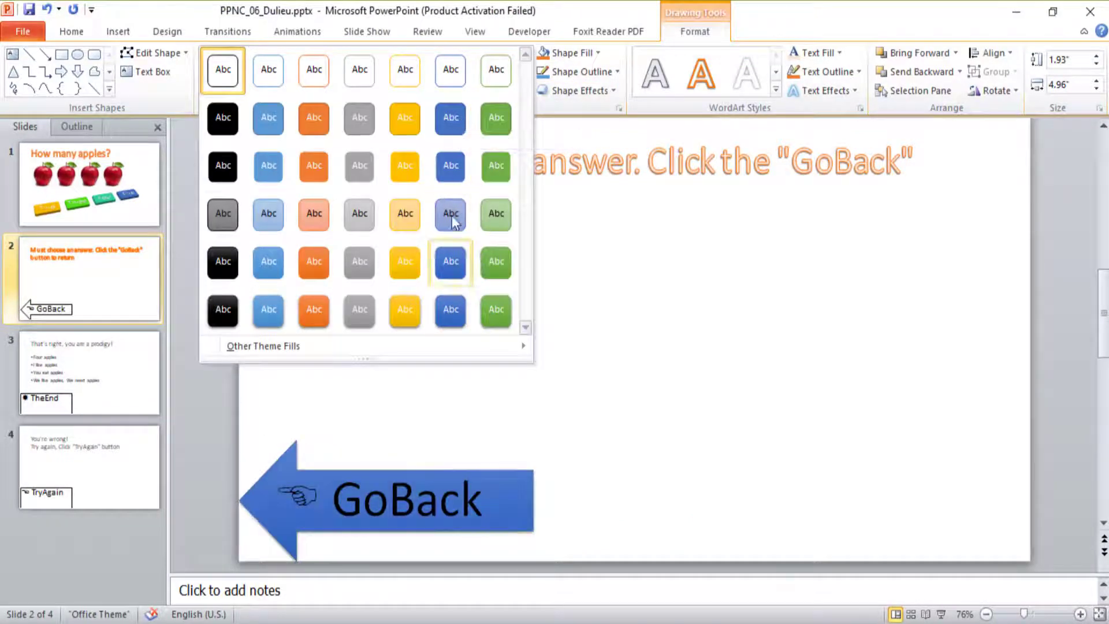
{"action": "left_click", "coordinate": [455, 124]}
{"action": "key", "text": "alt+Tab"}
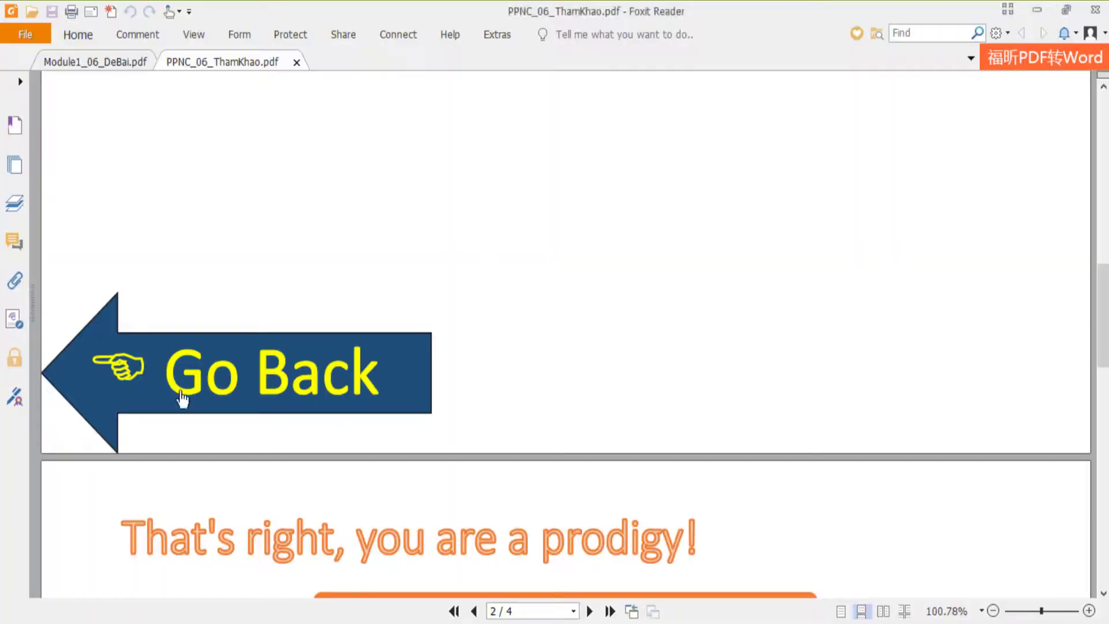
{"action": "key", "text": "alt+Tab"}
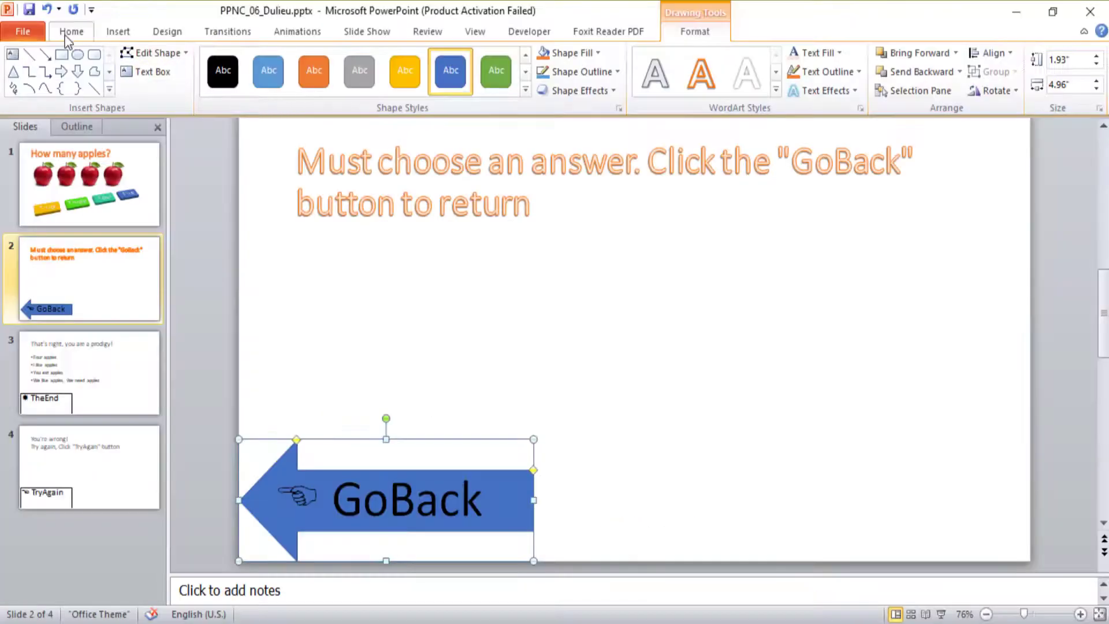
- Set the GoBack arrow's font colour to yellow
{"action": "left_click", "coordinate": [82, 36]}
{"action": "left_click", "coordinate": [404, 88]}
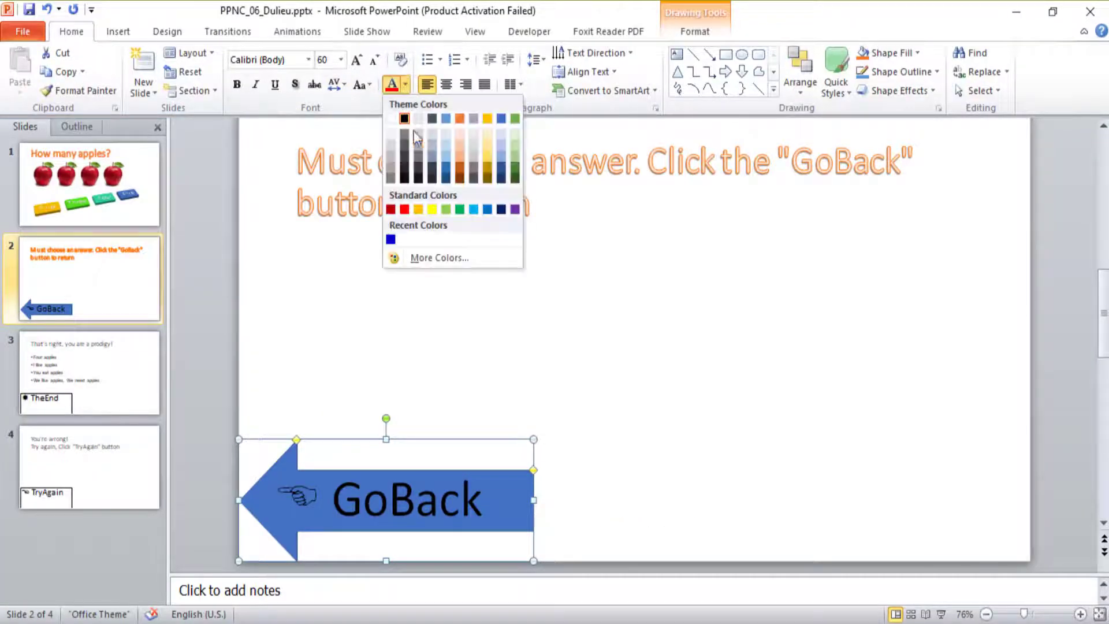
{"action": "left_click", "coordinate": [433, 209]}
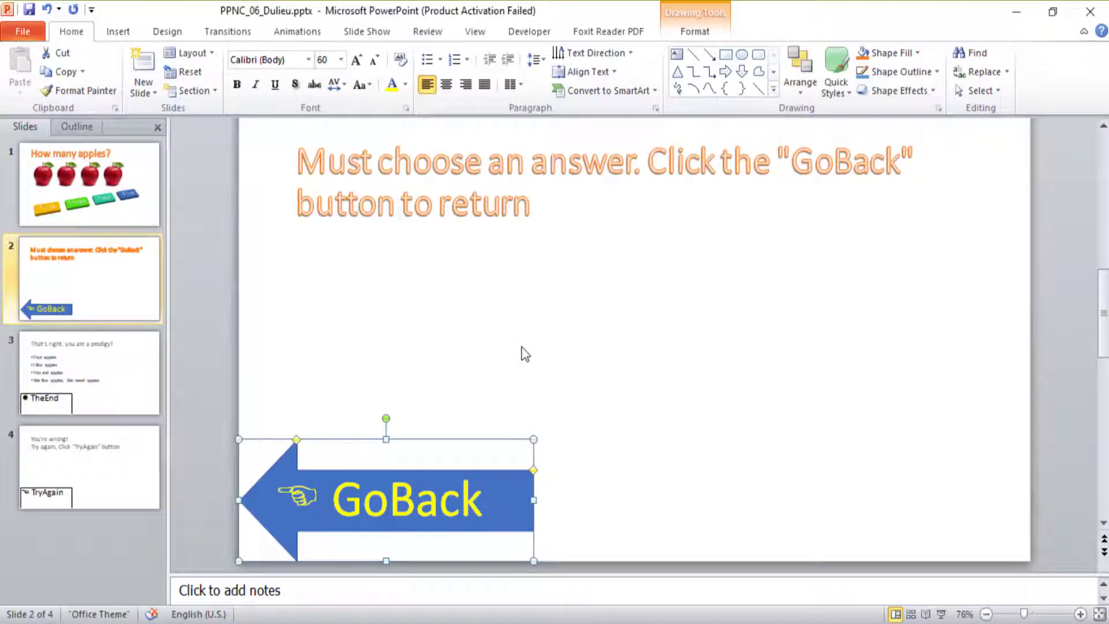
{"action": "left_click", "coordinate": [524, 353]}
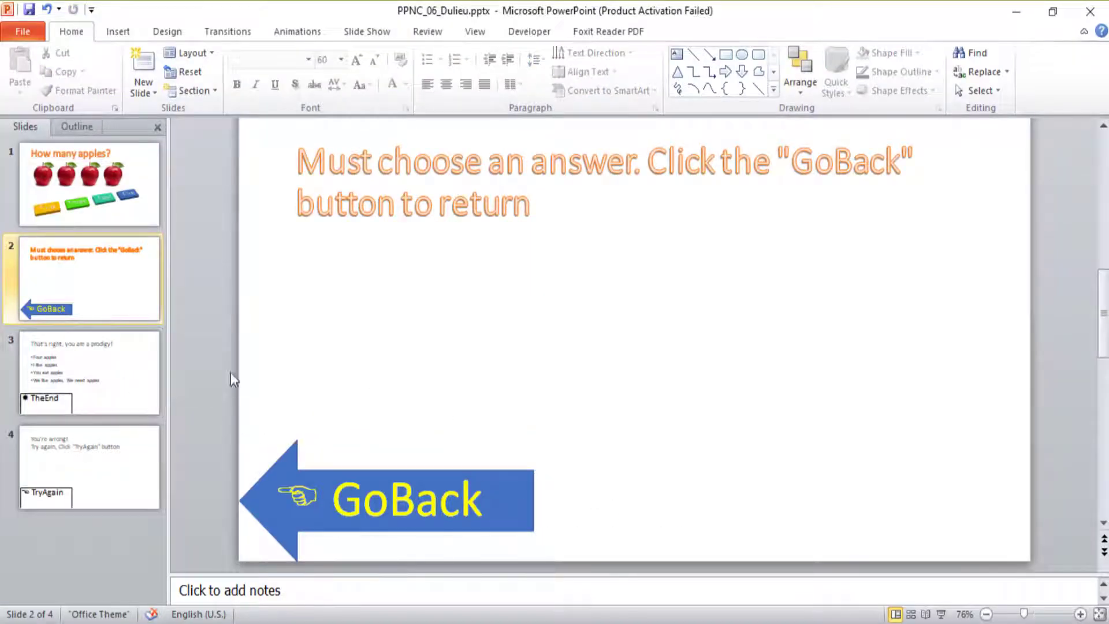
{"action": "left_click", "coordinate": [79, 371]}
- Apply the orange outlined WordArt style to the slide 3 title 'That's right, you are a prodigy!'
{"action": "scroll", "coordinate": [515, 344], "scroll_direction": "down", "scroll_amount": 3}
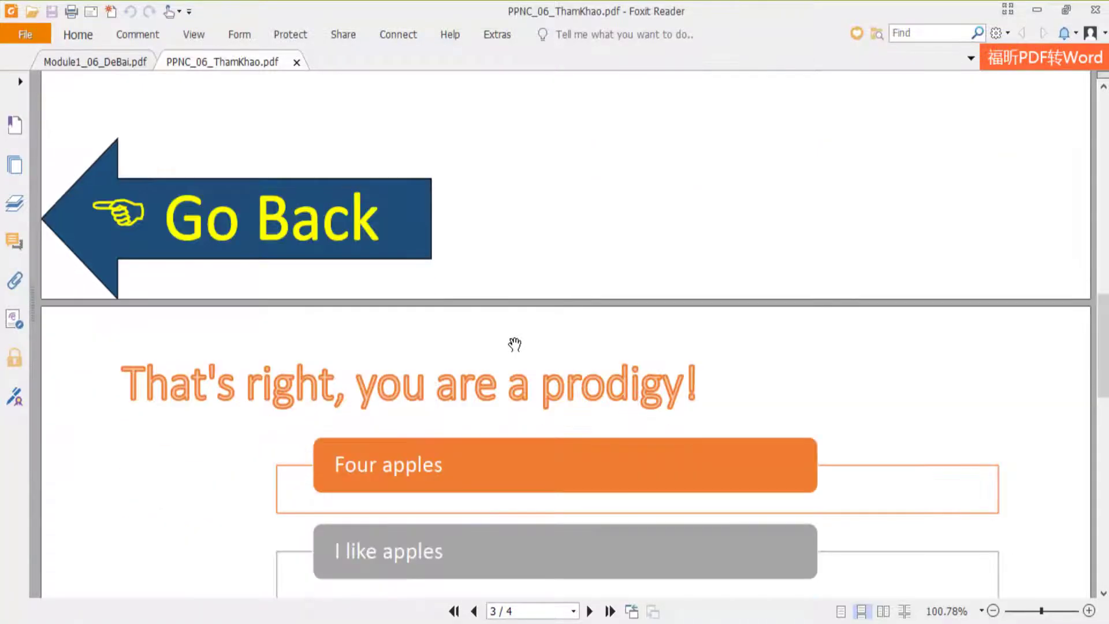
{"action": "scroll", "coordinate": [515, 345], "scroll_direction": "down", "scroll_amount": 3}
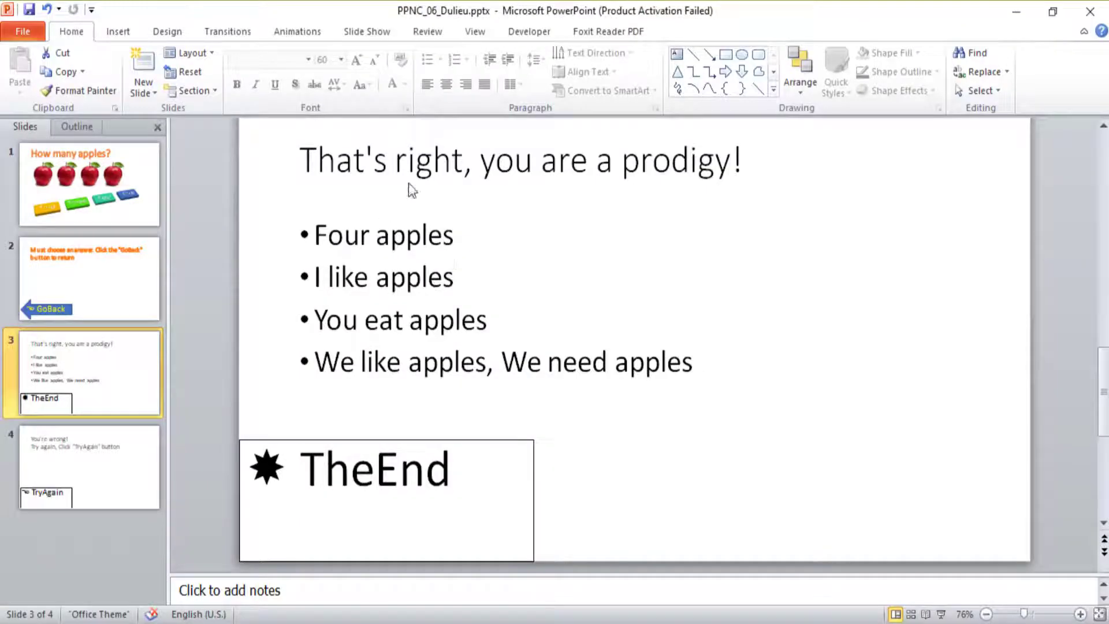
{"action": "left_click", "coordinate": [416, 162]}
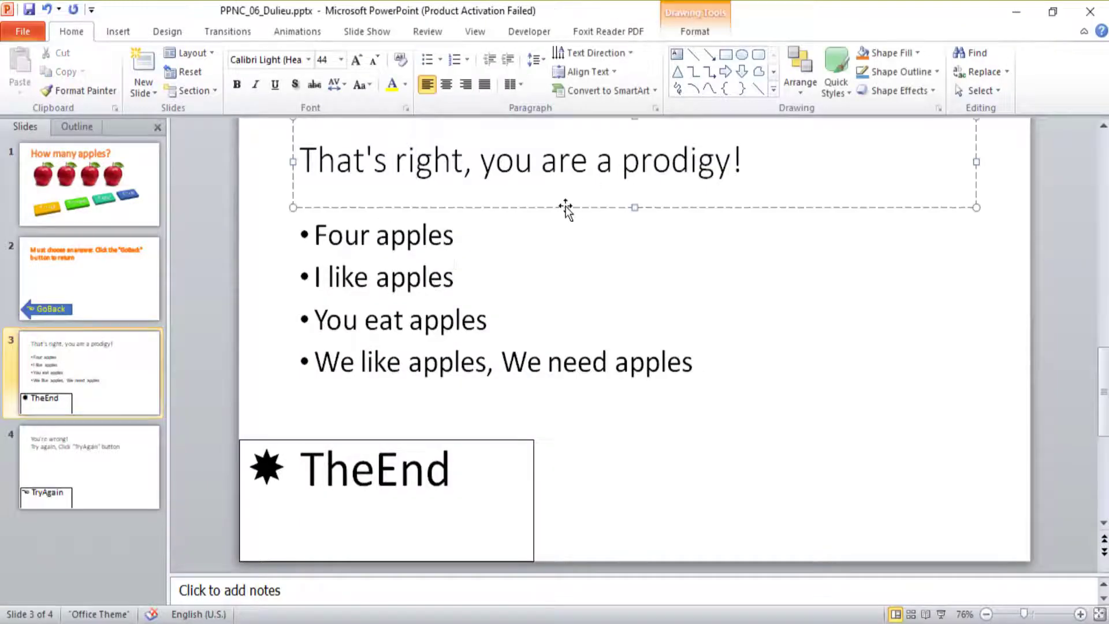
{"action": "left_click", "coordinate": [647, 92]}
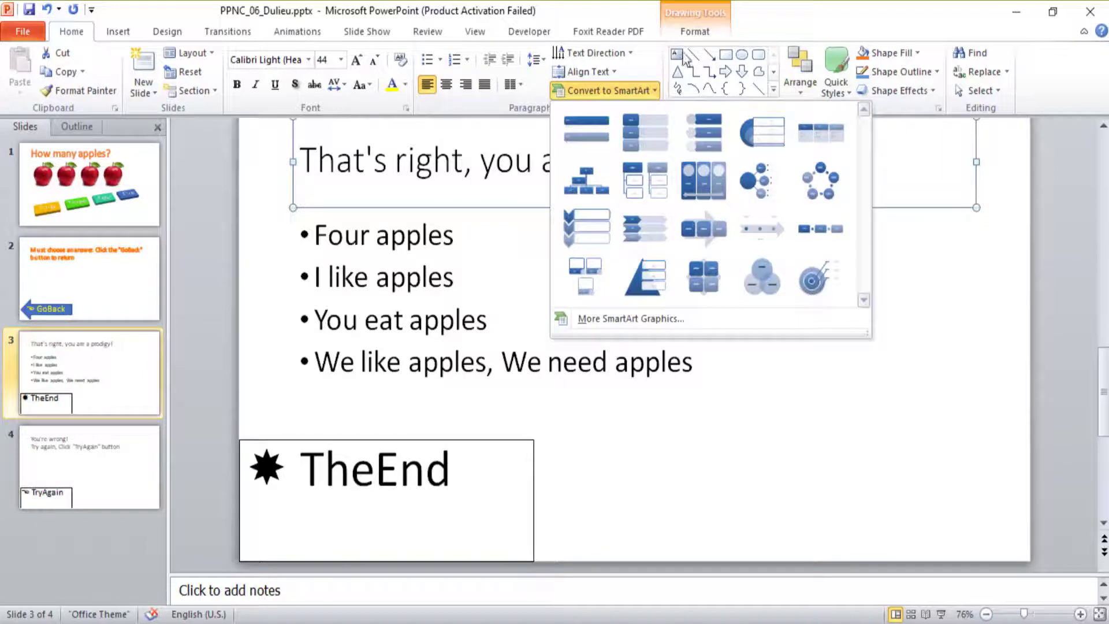
{"action": "left_click", "coordinate": [693, 32]}
{"action": "left_click", "coordinate": [714, 83]}
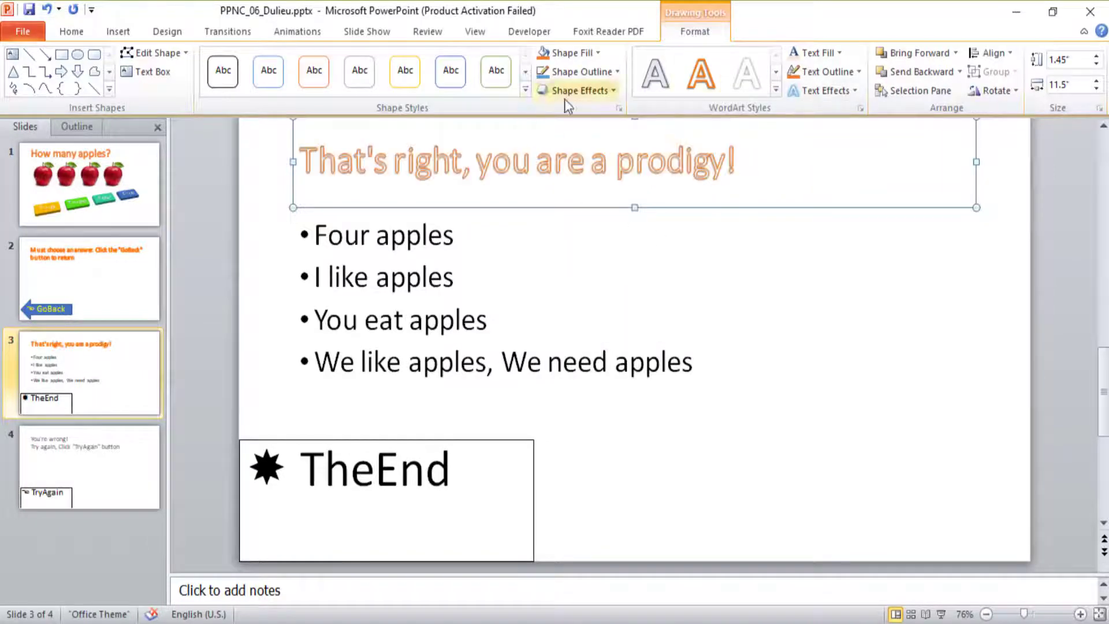
{"action": "left_click", "coordinate": [793, 52]}
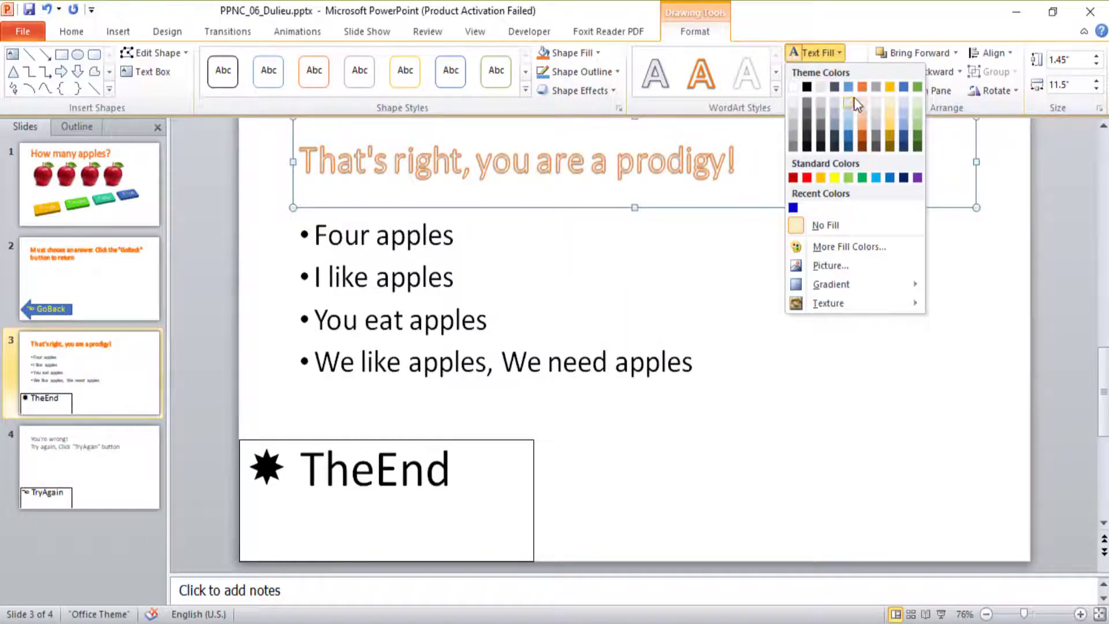
{"action": "left_click", "coordinate": [846, 230]}
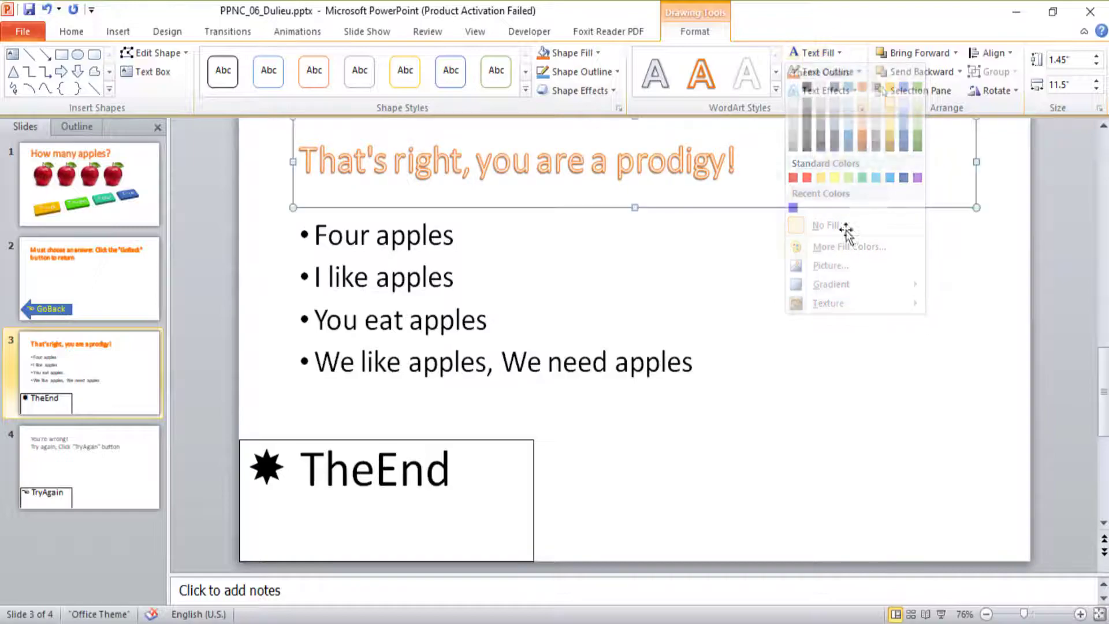
- Place the cursor in slide 3's bulleted apple list
{"action": "left_click", "coordinate": [630, 277]}
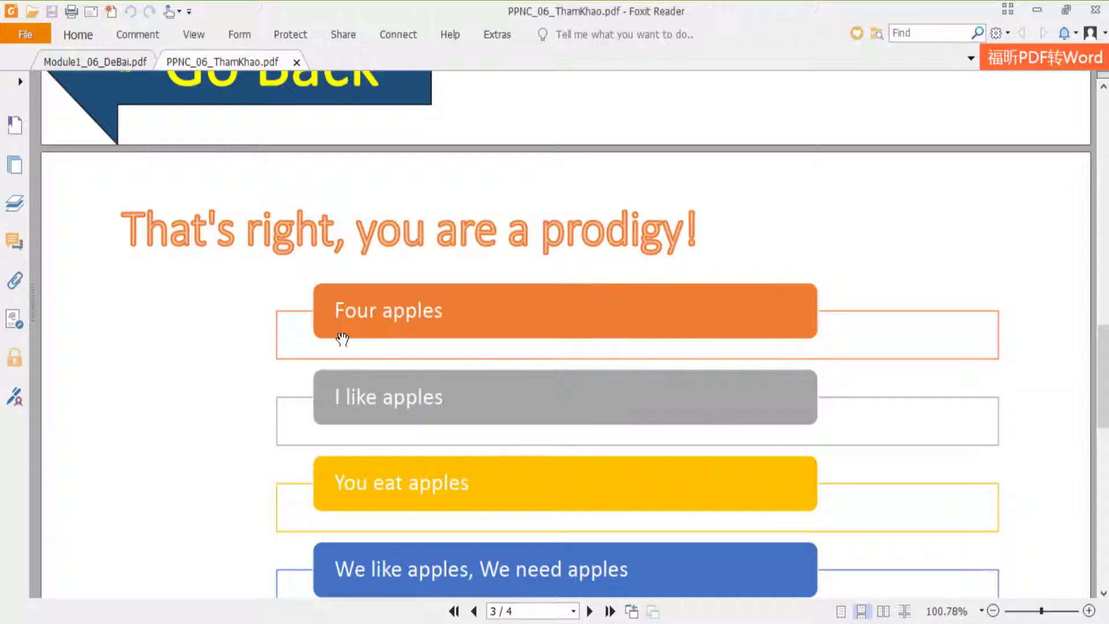
{"action": "left_click_drag", "start_coordinate": [339, 335], "coordinate": [363, 201]}
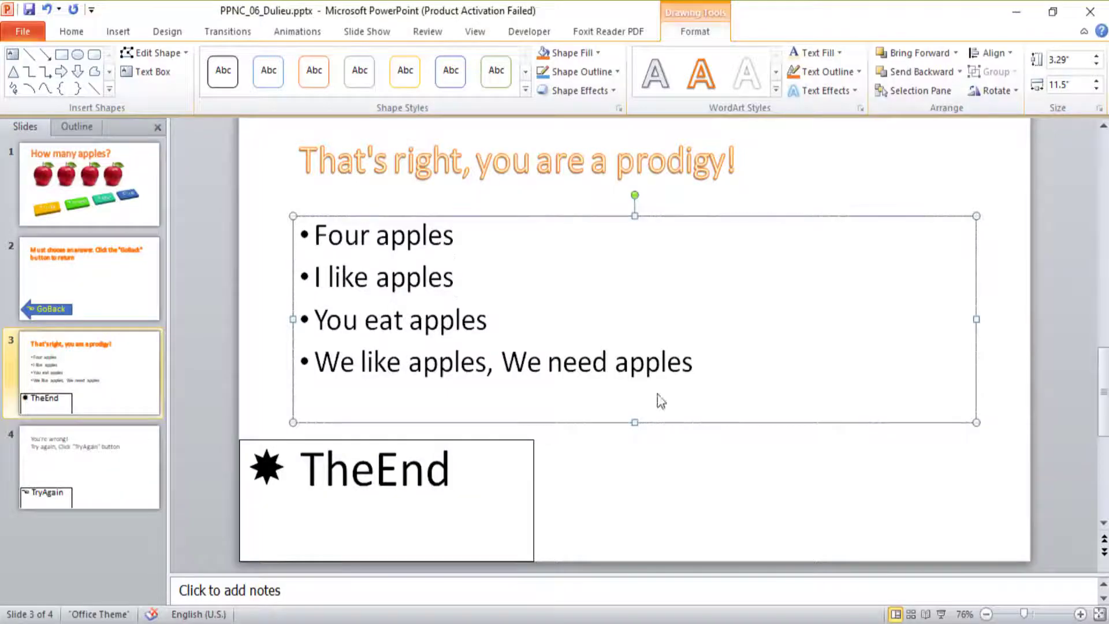
{"action": "left_click", "coordinate": [706, 366]}
- Select the four apple bullets and insert a Vertical Box List graphic, then undo it
{"action": "mouse_move", "coordinate": [711, 364]}
{"action": "left_mouse_down"}
{"action": "mouse_move", "coordinate": [288, 303]}
{"action": "mouse_move", "coordinate": [267, 248]}
{"action": "left_mouse_up"}
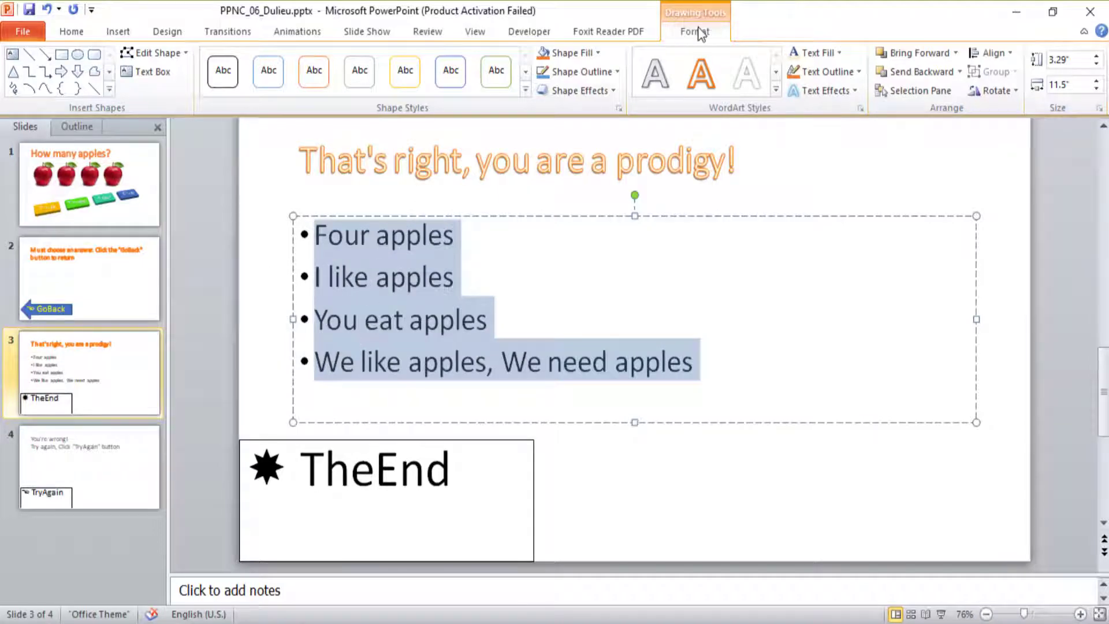
{"action": "left_click", "coordinate": [76, 34]}
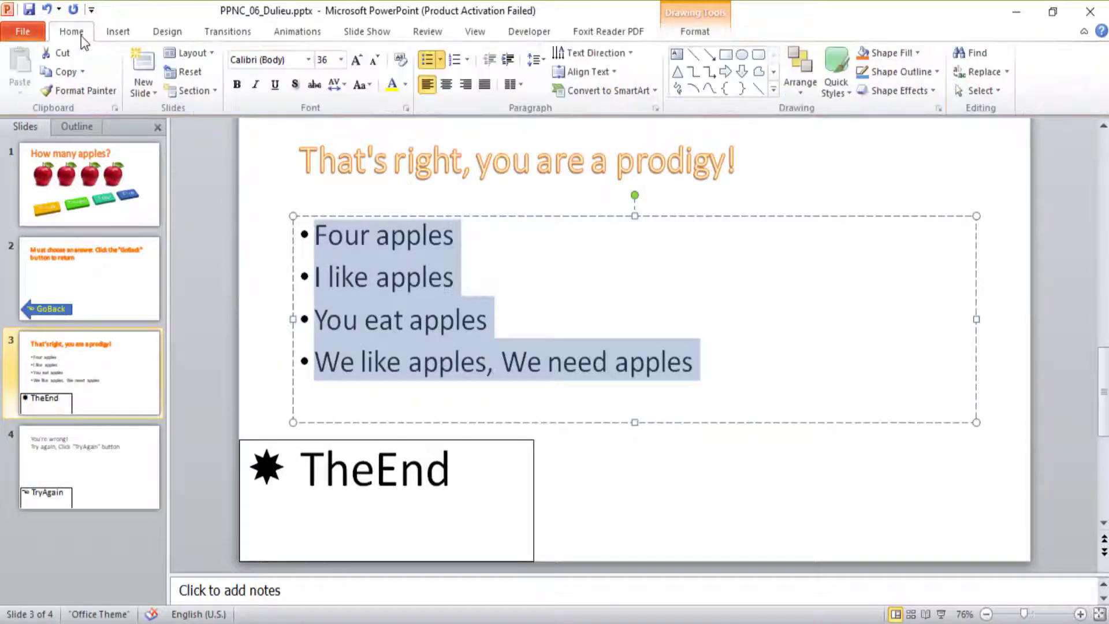
{"action": "scroll", "coordinate": [191, 54], "scroll_direction": "down", "scroll_amount": 1}
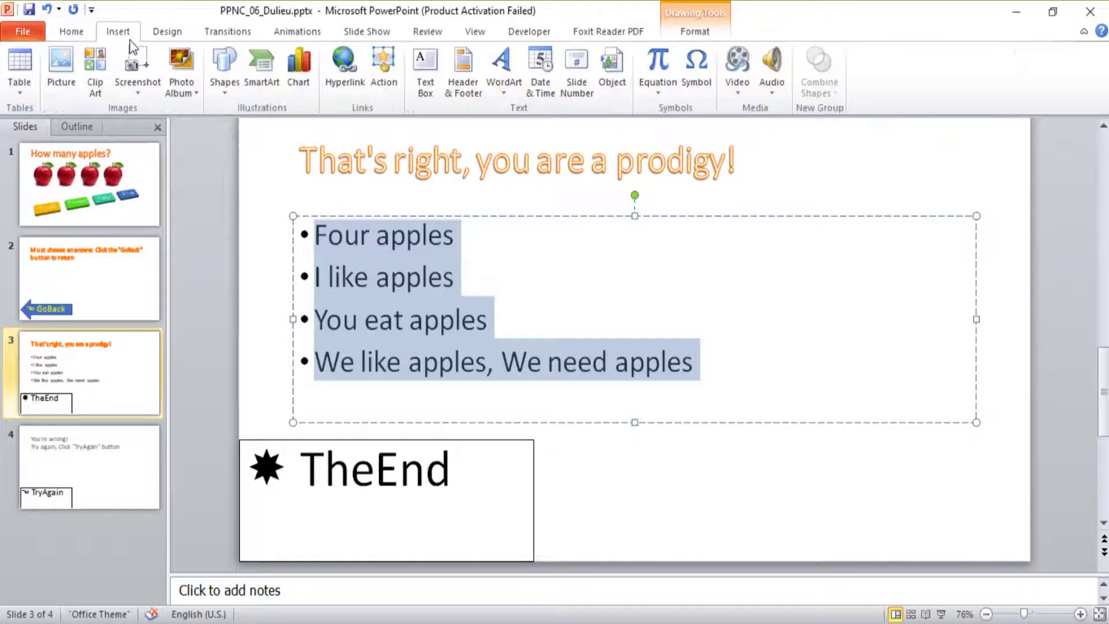
{"action": "left_click", "coordinate": [274, 87]}
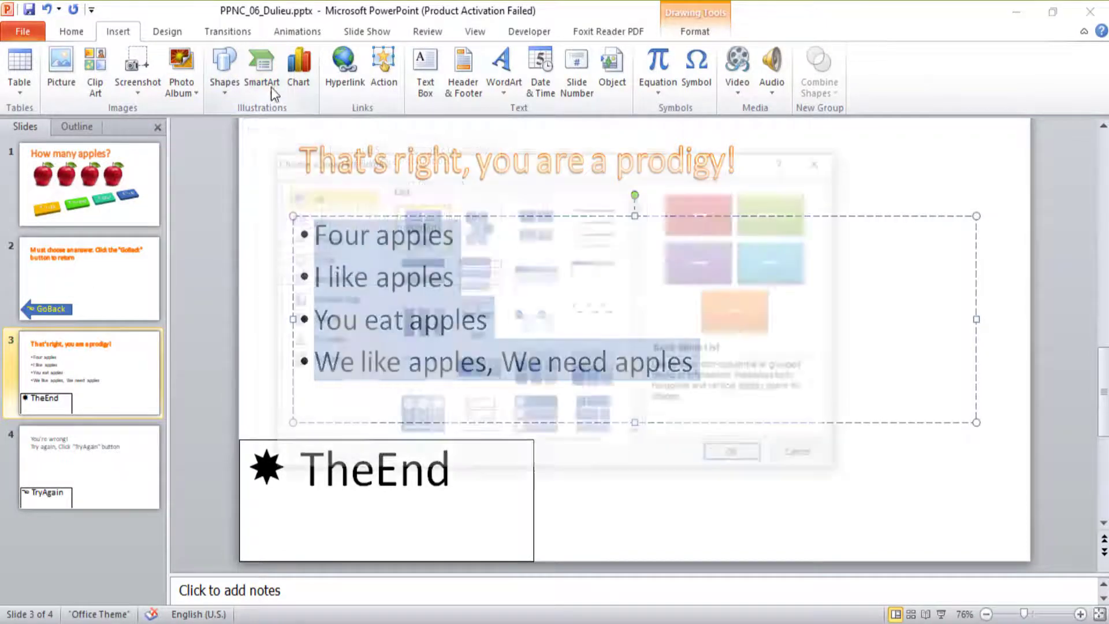
{"action": "left_click", "coordinate": [483, 268]}
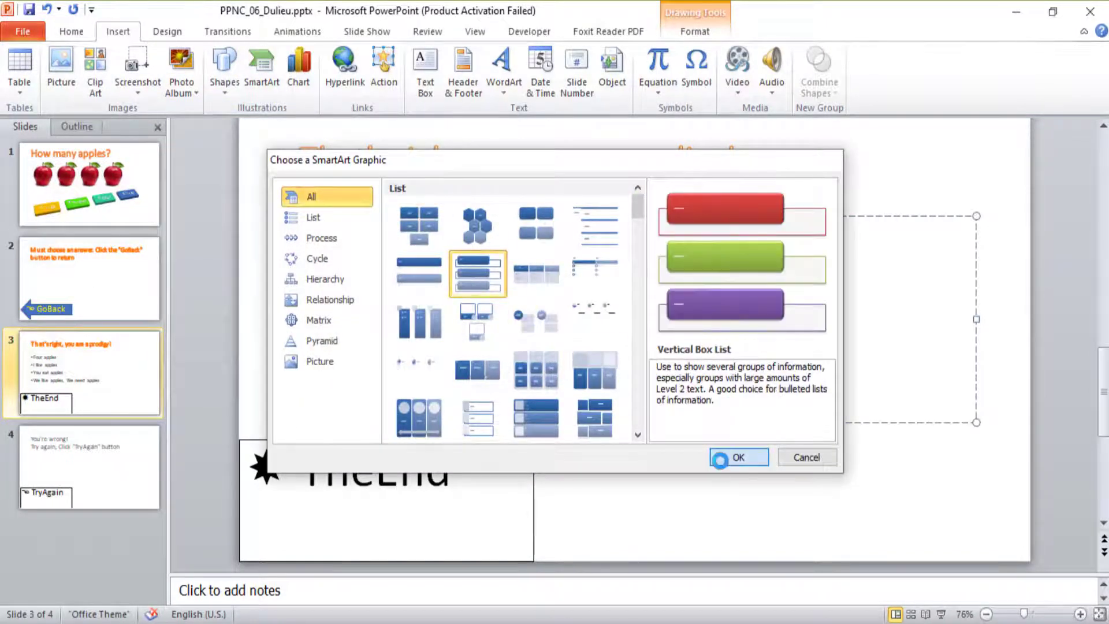
{"action": "left_click", "coordinate": [720, 455]}
{"action": "key", "text": "ctrl+z"}
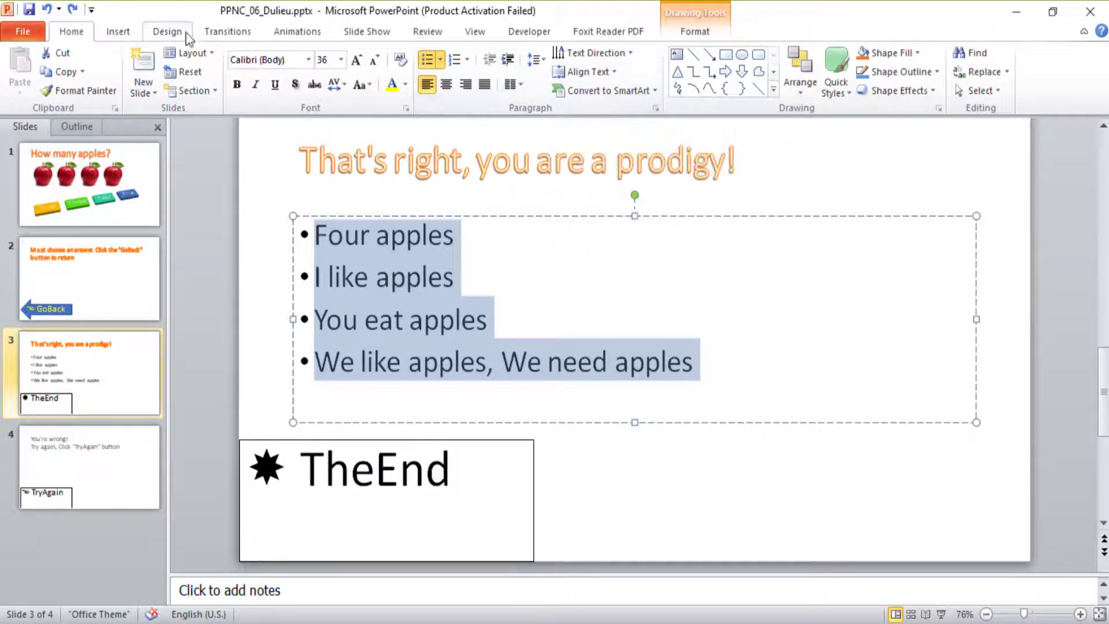
- Convert the four apple bullets into a Vertical Box List SmartArt diagram
{"action": "left_click", "coordinate": [632, 92]}
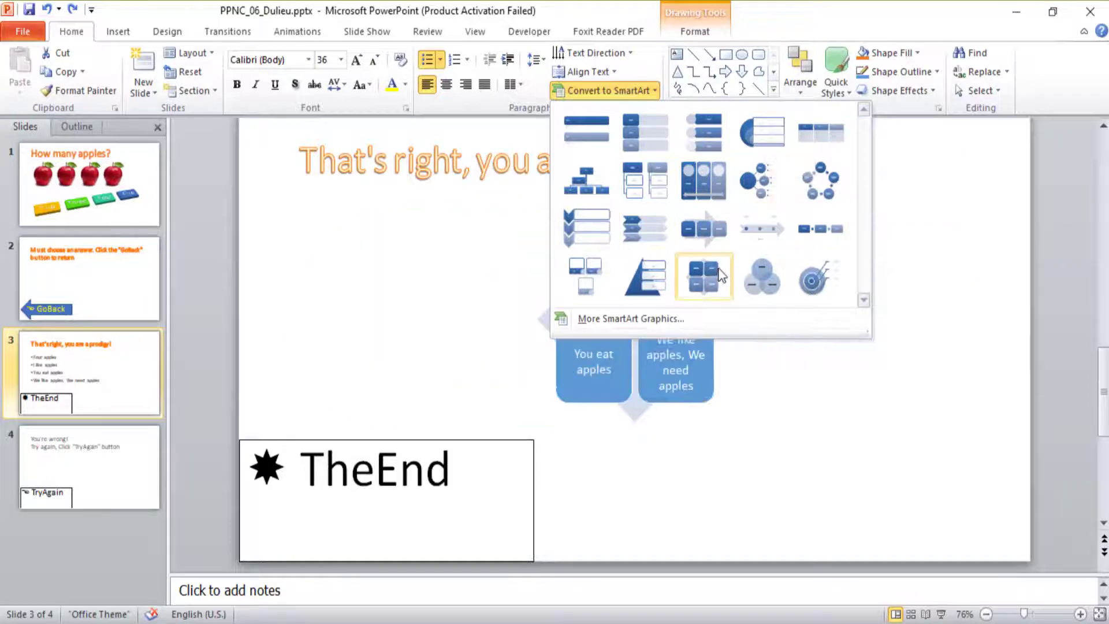
{"action": "left_click", "coordinate": [607, 320]}
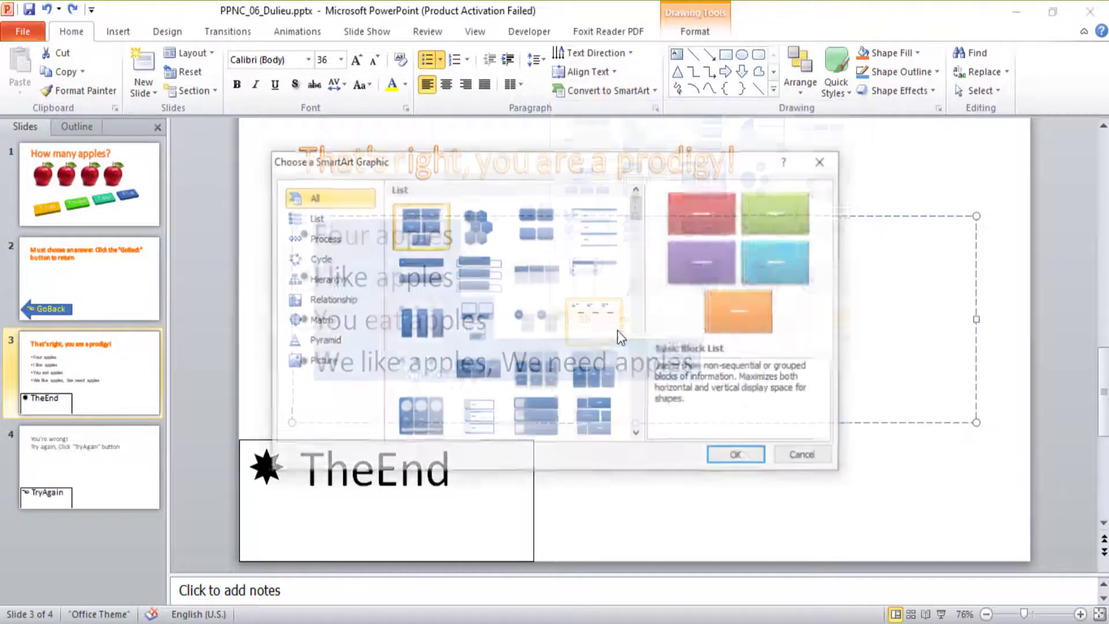
{"action": "left_click_drag", "start_coordinate": [532, 178], "coordinate": [788, 59]}
{"action": "left_click", "coordinate": [734, 154]}
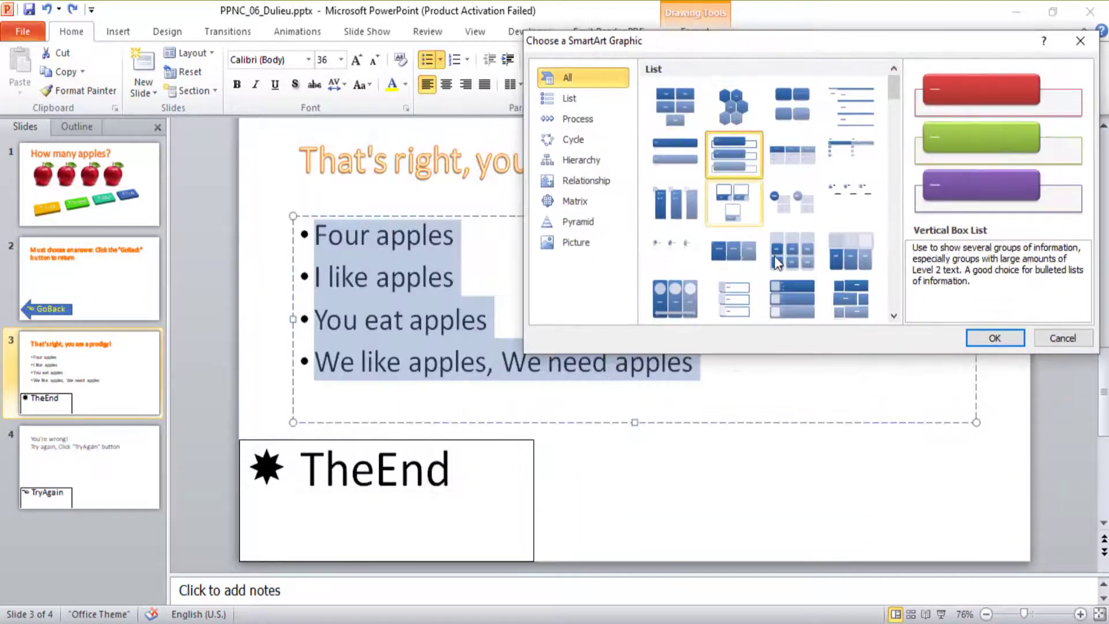
{"action": "left_click", "coordinate": [975, 341]}
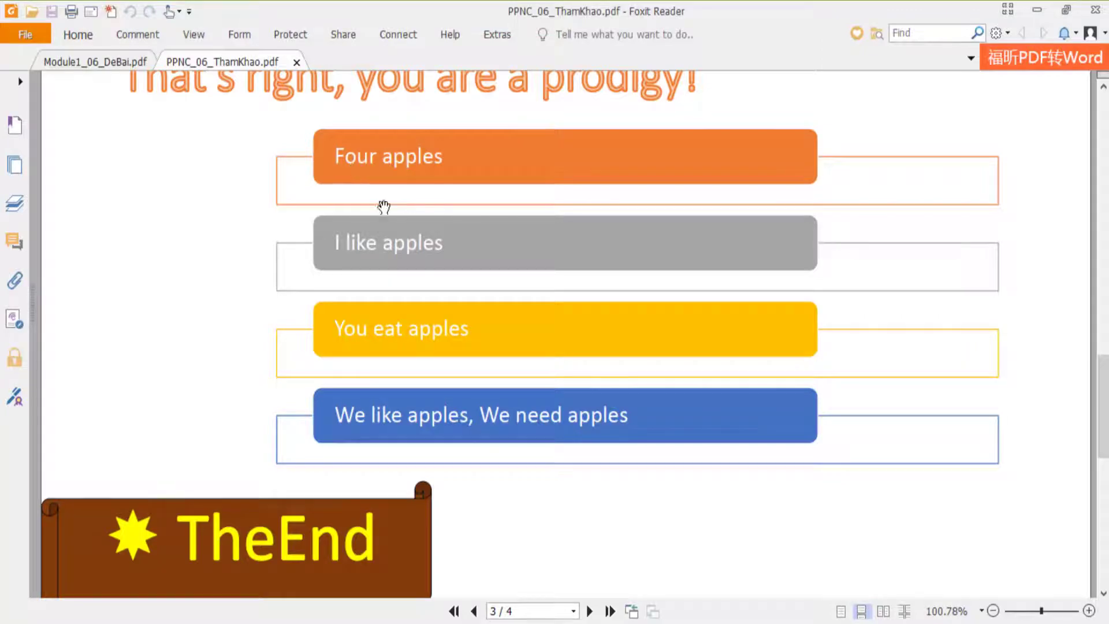
{"action": "key", "text": "alt+Tab"}
- Apply the Colorful scheme to the diagram boxes, checking against the reference PDF
{"action": "left_click", "coordinate": [564, 87]}
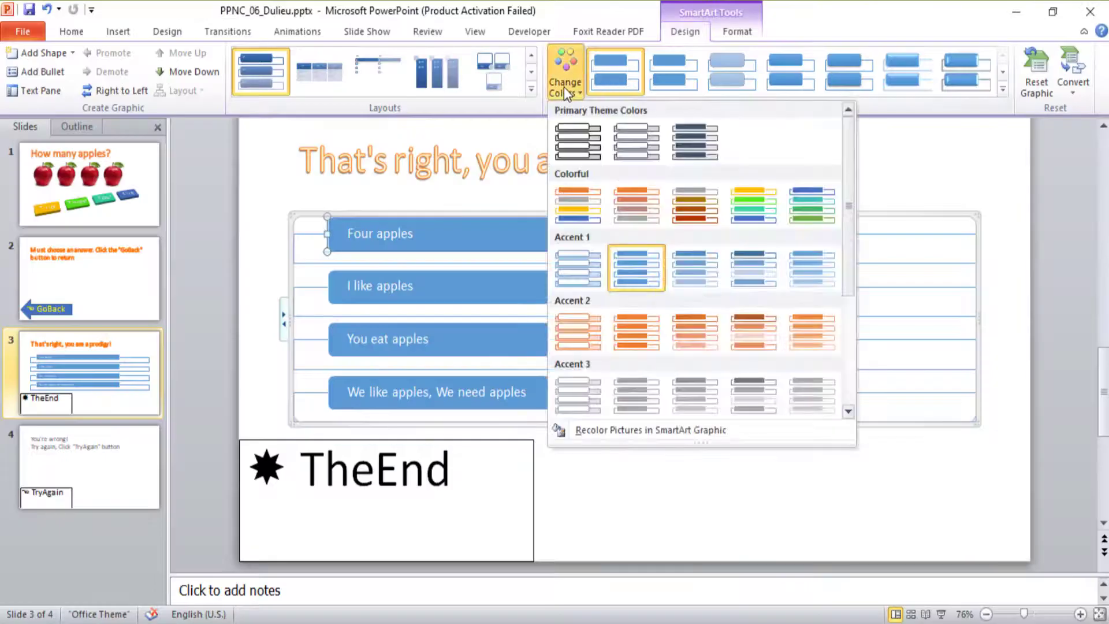
{"action": "left_click", "coordinate": [638, 204]}
{"action": "key", "text": "alt+Tab"}
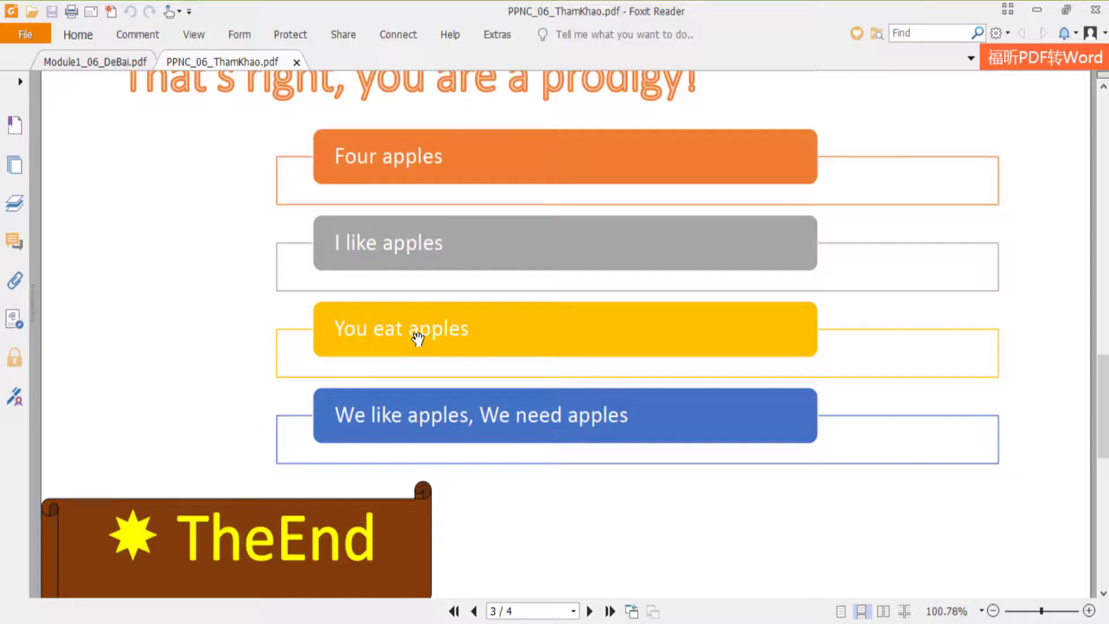
{"action": "key", "text": "alt+Tab"}
{"action": "left_click", "coordinate": [564, 86]}
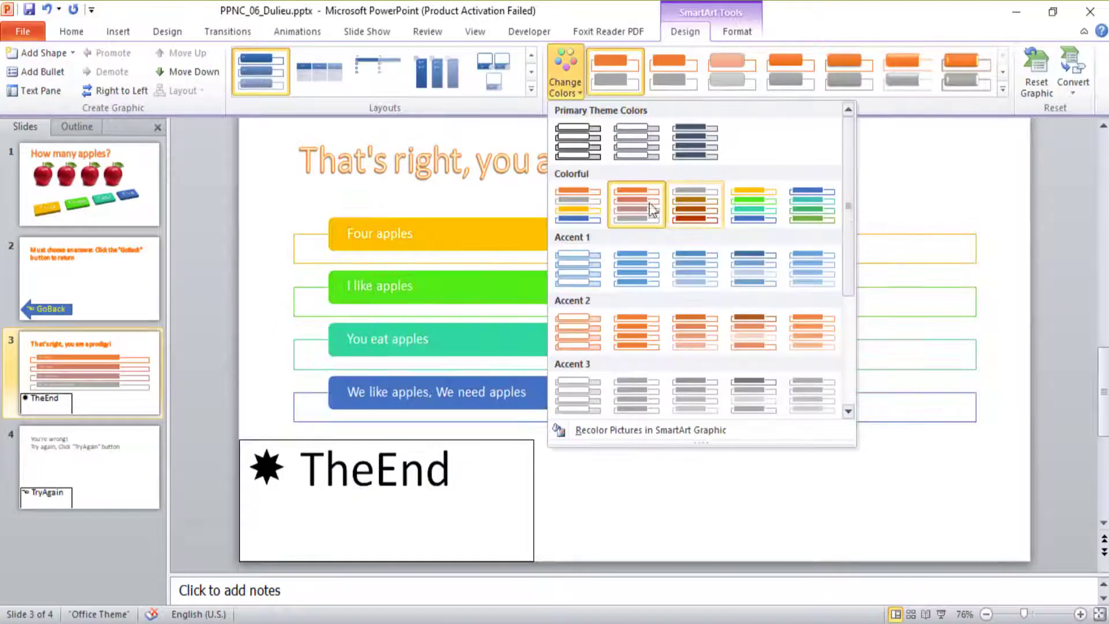
{"action": "left_click", "coordinate": [578, 205]}
{"action": "key", "text": "alt+Tab"}
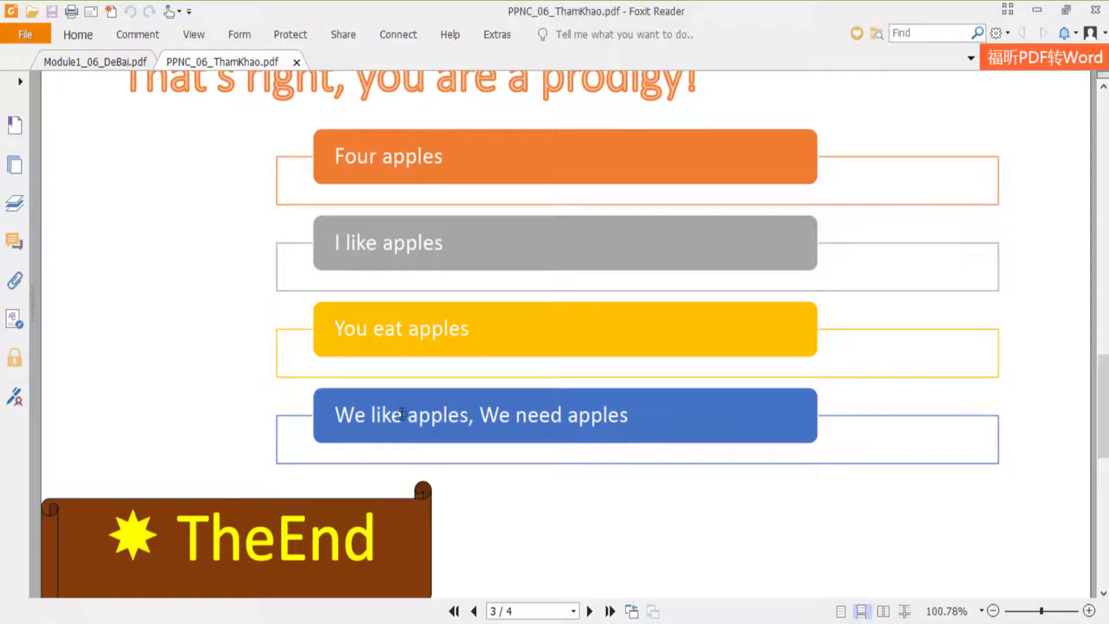
{"action": "key", "text": "alt+Tab"}
- Select the TheEnd text box and compare it with the reference PDF
{"action": "left_click", "coordinate": [633, 471]}
{"action": "left_click", "coordinate": [515, 474]}
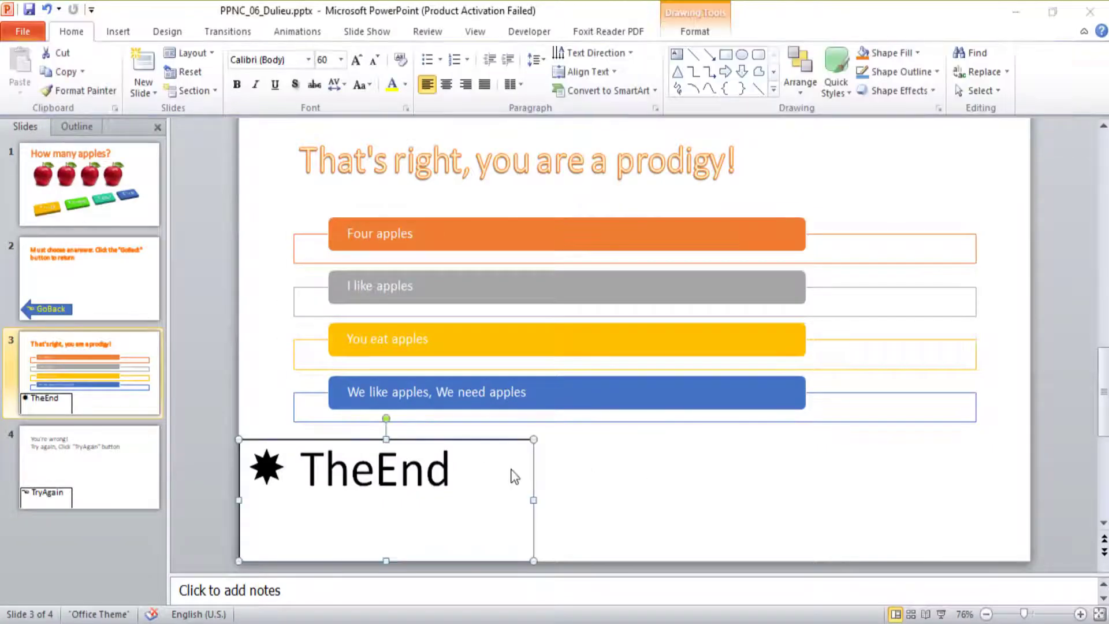
{"action": "key", "text": "alt+Tab"}
- Turn the TheEnd box into a scroll banner with yellow text and star
{"action": "scroll", "coordinate": [318, 462], "scroll_direction": "down", "scroll_amount": 3}
{"action": "left_click", "coordinate": [690, 32]}
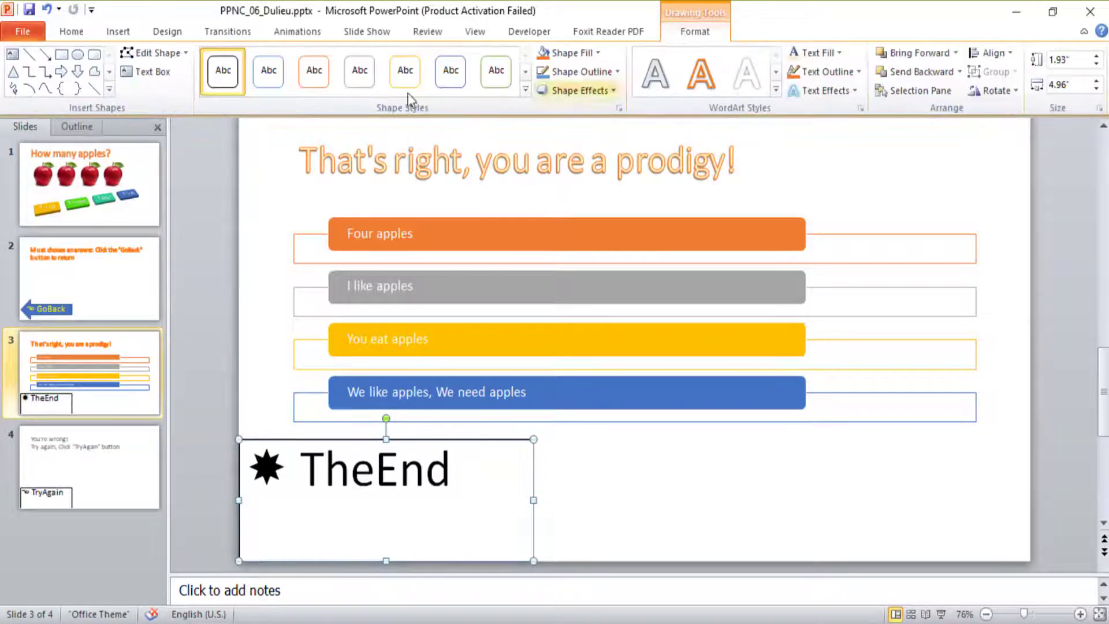
{"action": "left_click", "coordinate": [176, 55]}
{"action": "left_click", "coordinate": [176, 75]}
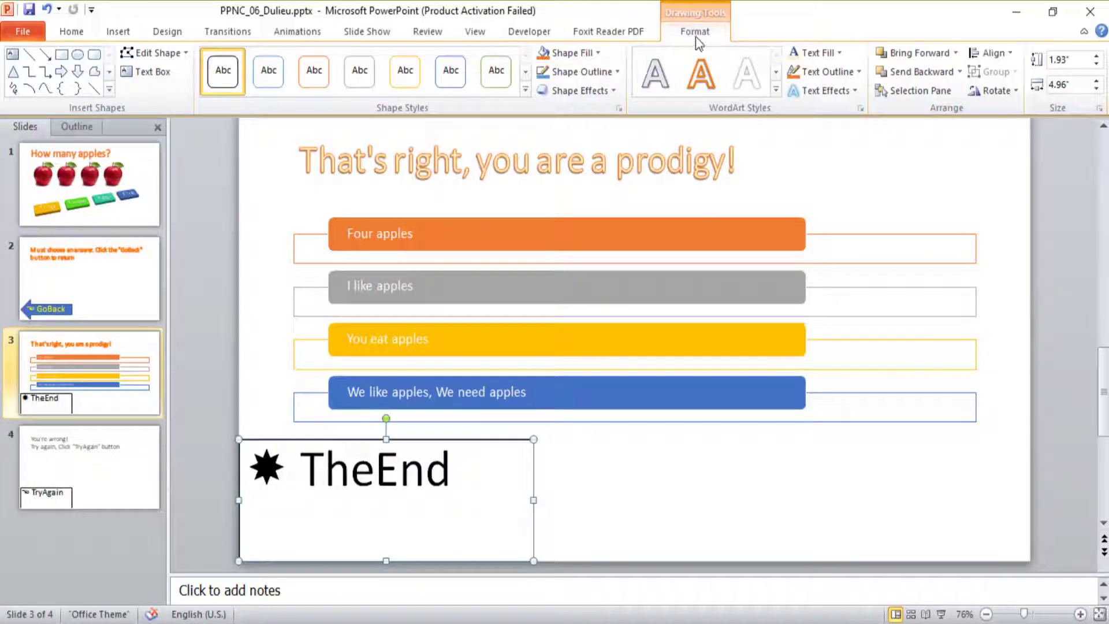
{"action": "left_click", "coordinate": [155, 52]}
{"action": "mouse_move", "coordinate": [177, 74]}
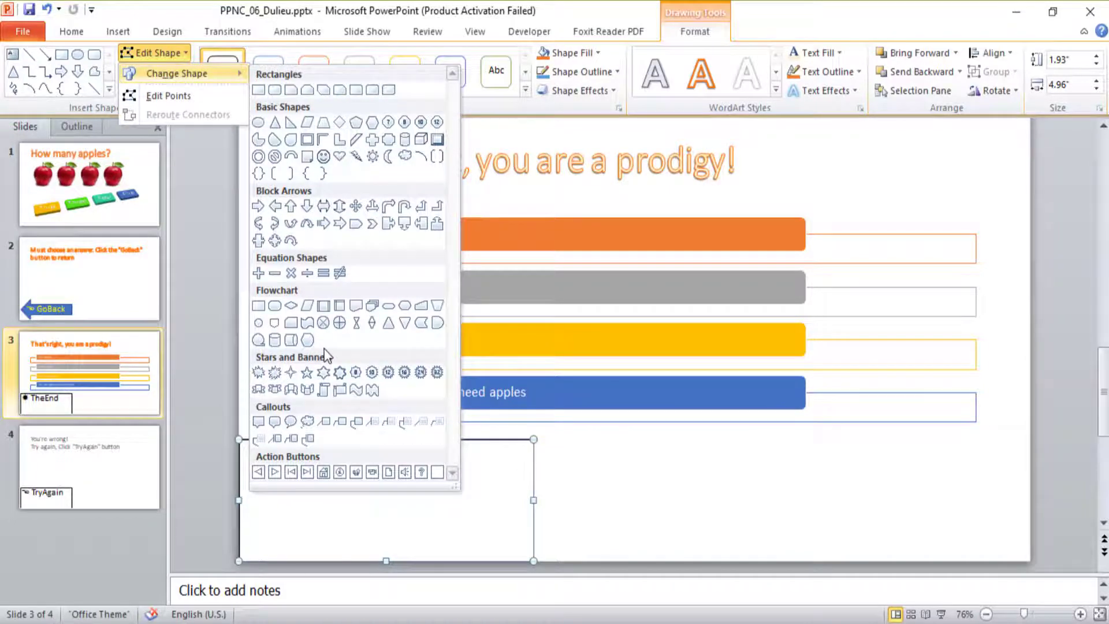
{"action": "left_click", "coordinate": [341, 391]}
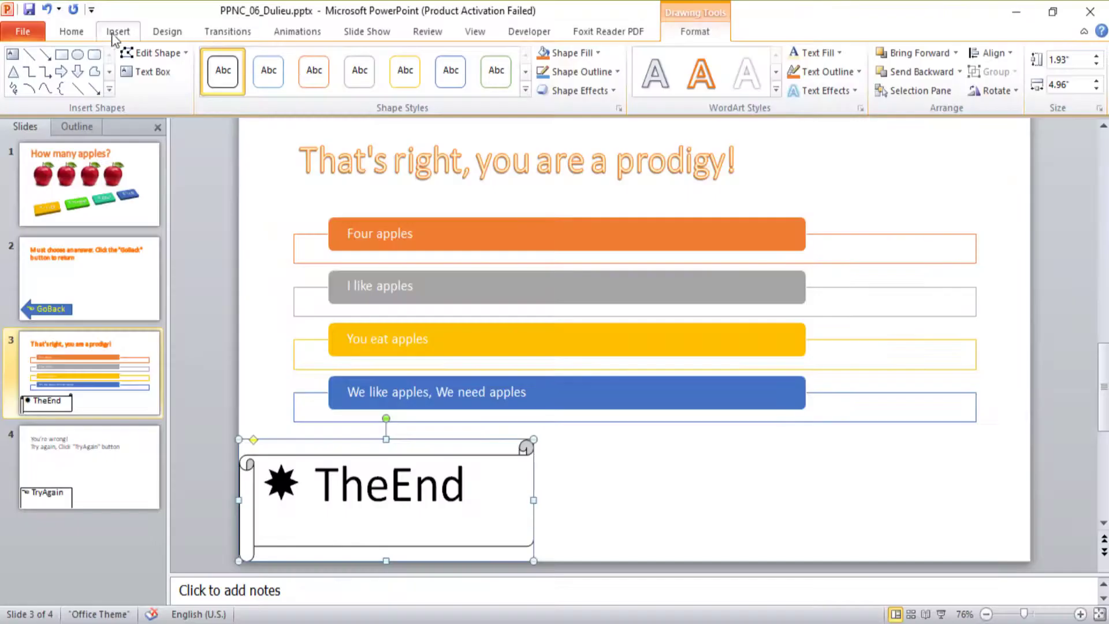
{"action": "left_click", "coordinate": [73, 32]}
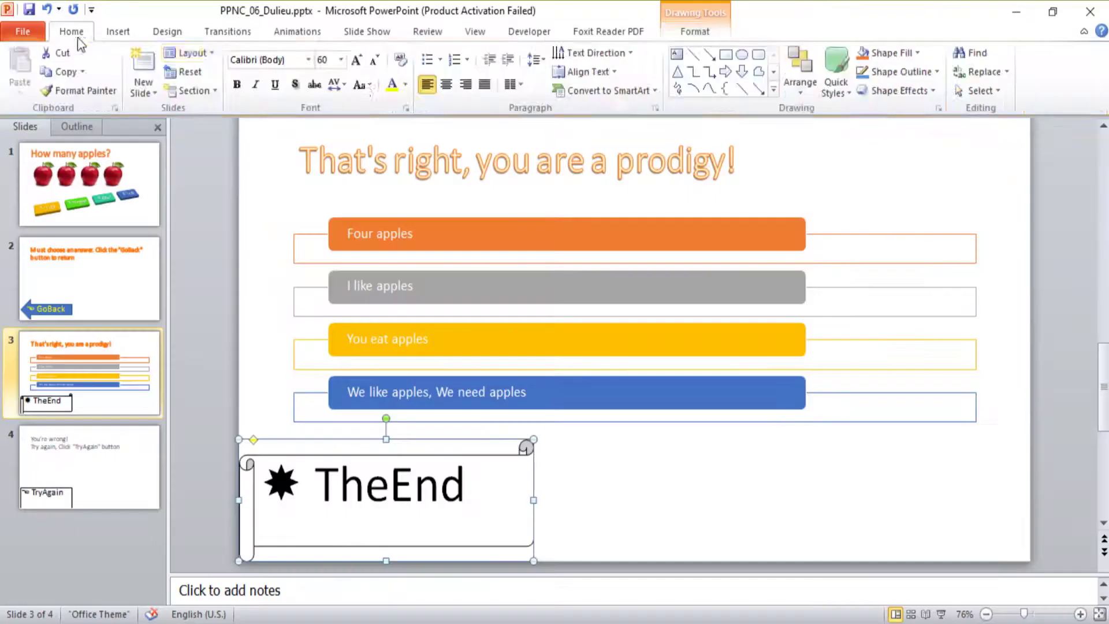
{"action": "left_click", "coordinate": [396, 91]}
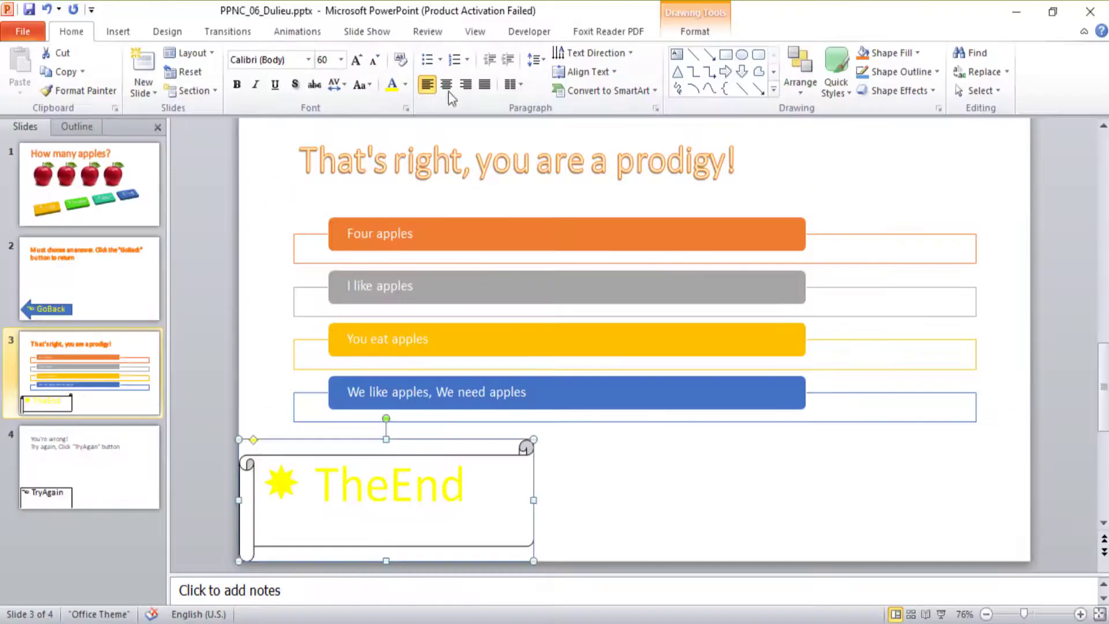
- Fill the TheEnd scroll banner with dark orange
{"action": "left_click", "coordinate": [696, 32]}
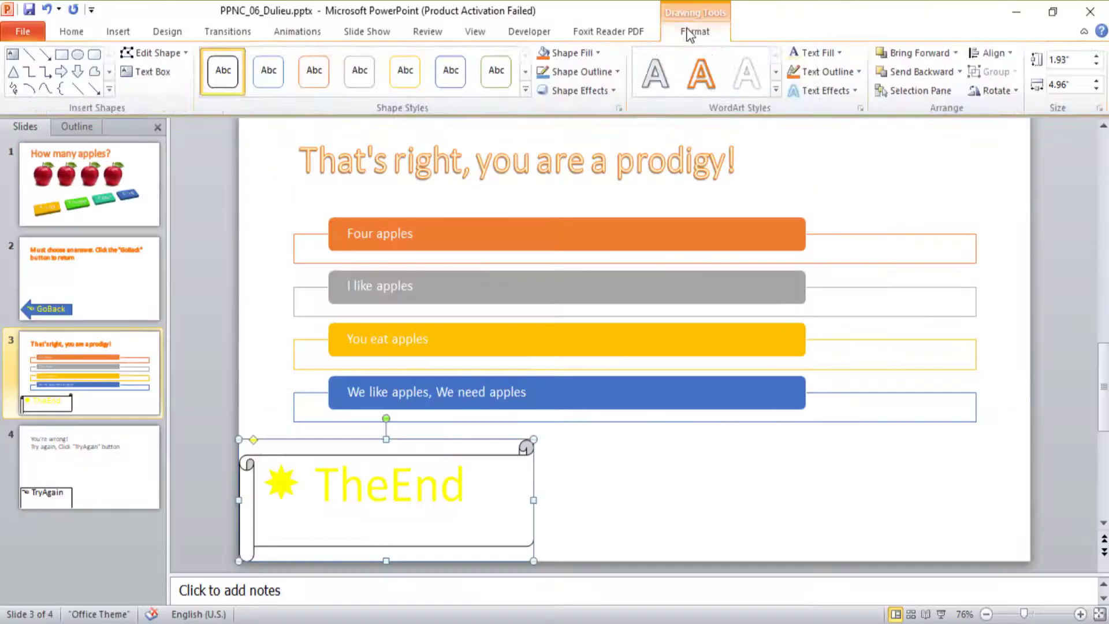
{"action": "left_click", "coordinate": [525, 90]}
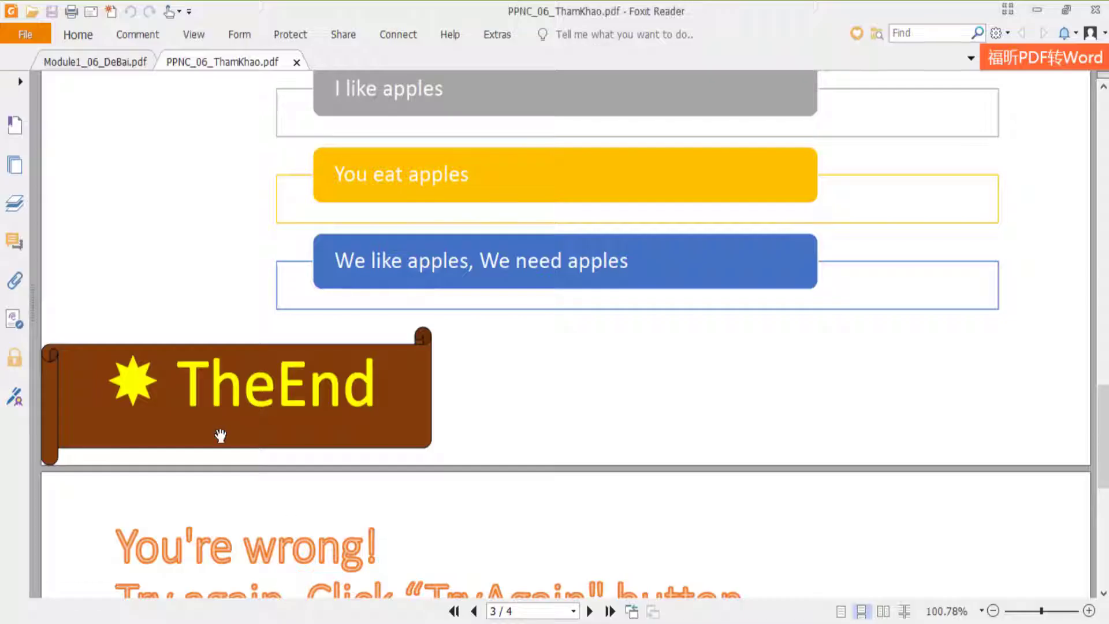
{"action": "key", "text": "alt+Tab"}
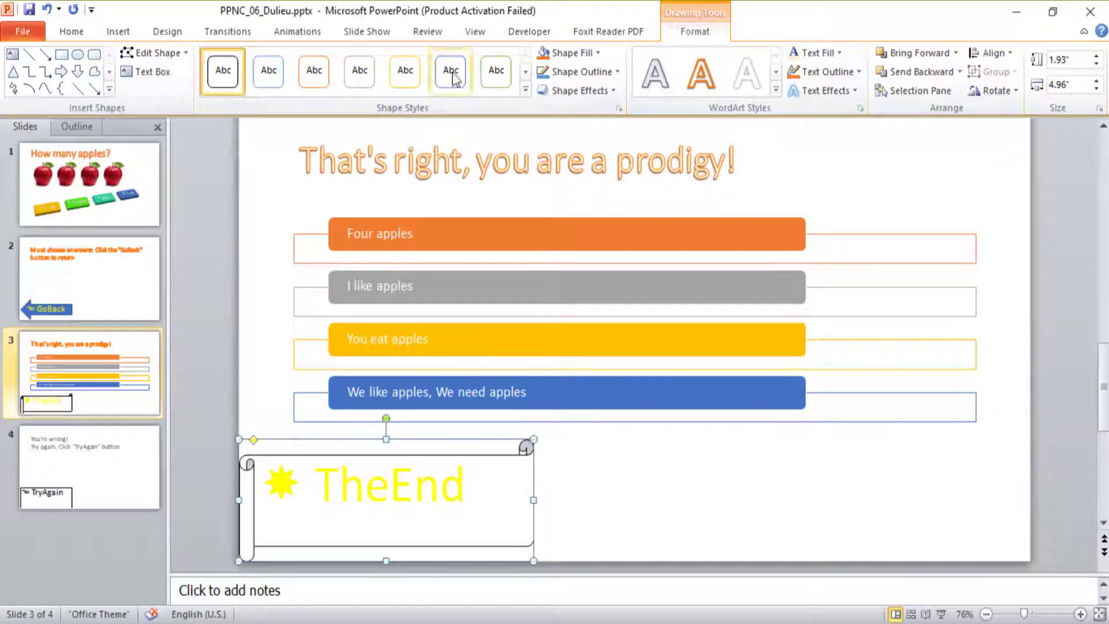
{"action": "left_click", "coordinate": [600, 53]}
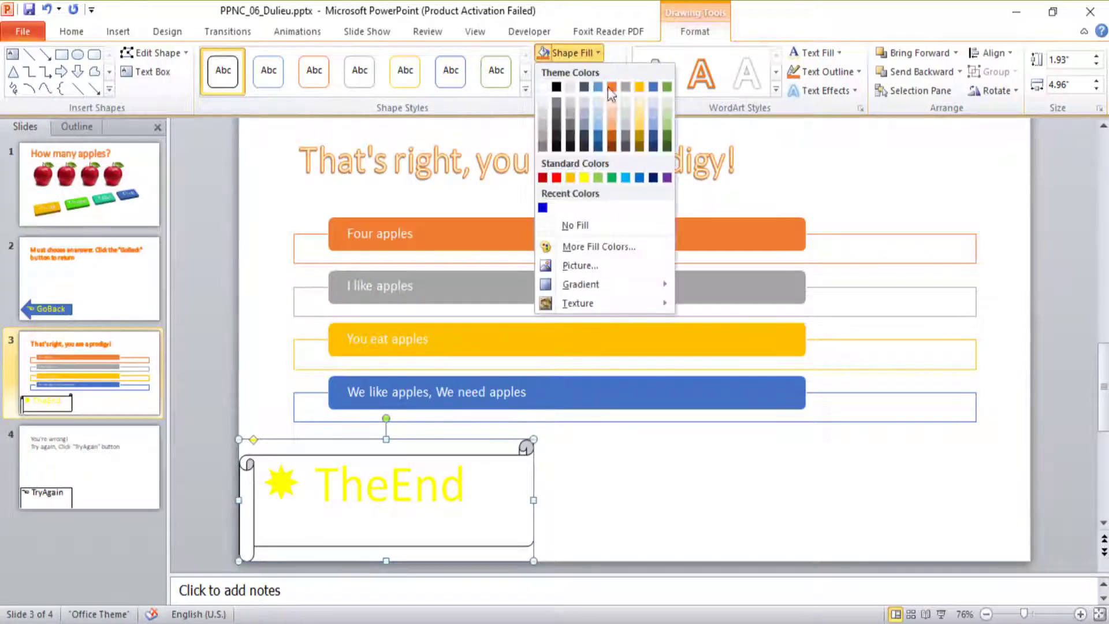
{"action": "left_click", "coordinate": [615, 146]}
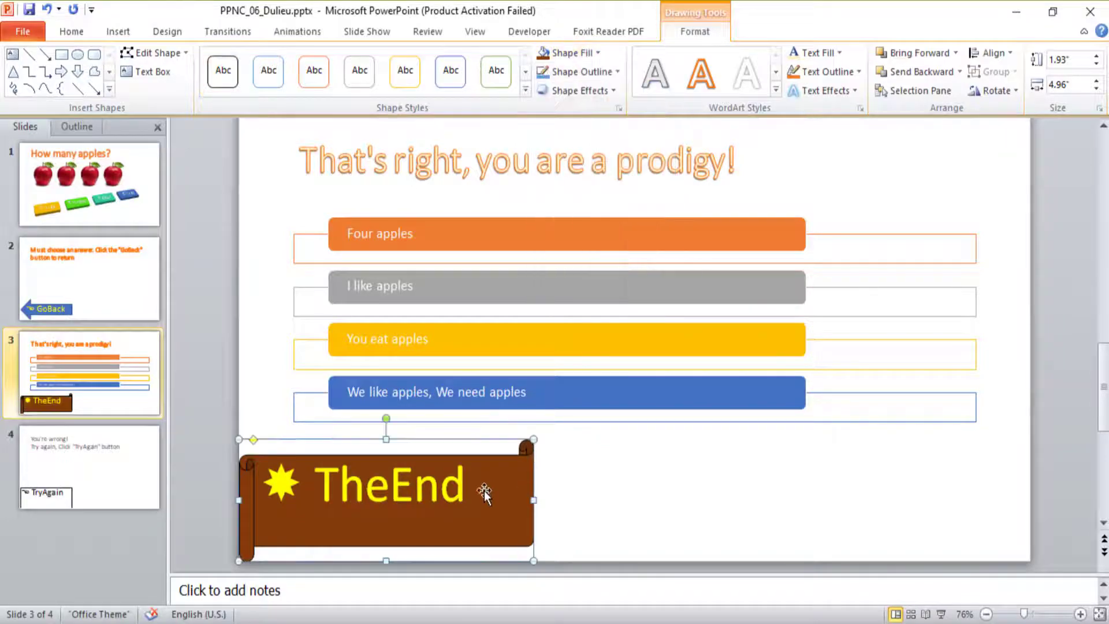
- Check the reference PDF and scroll down to slide 4
{"action": "key", "text": "alt+Tab"}
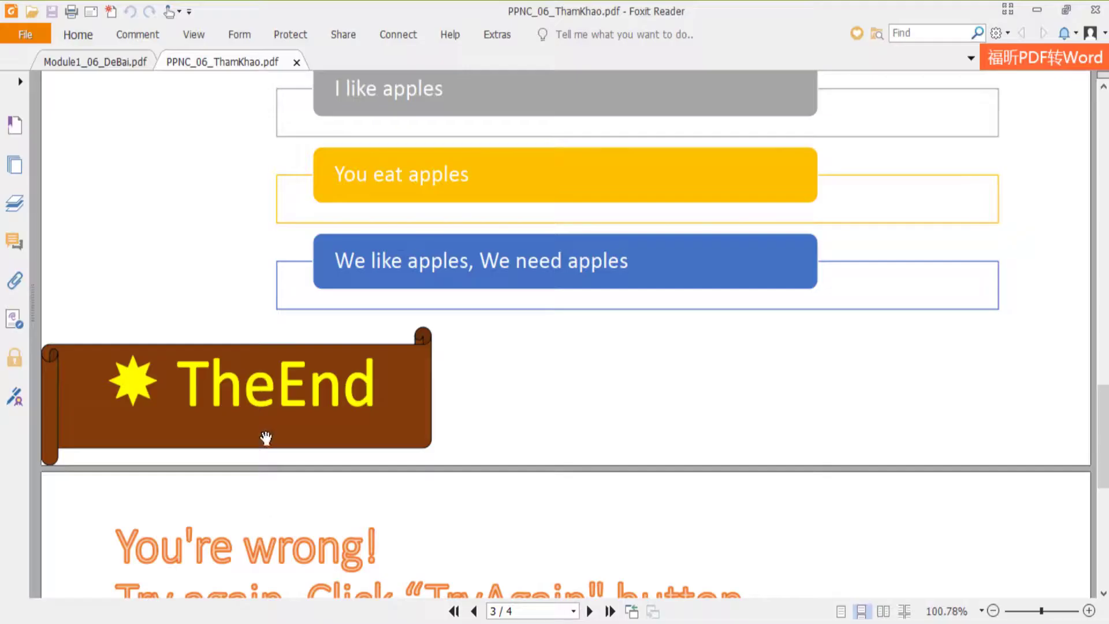
{"action": "key", "text": "alt+Tab"}
{"action": "key", "text": "alt+Tab"}
{"action": "scroll", "coordinate": [349, 490], "scroll_direction": "down", "scroll_amount": 5}
{"action": "scroll", "coordinate": [349, 490], "scroll_direction": "down", "scroll_amount": 3}
{"action": "scroll", "coordinate": [317, 357], "scroll_direction": "up", "scroll_amount": 2}
{"action": "key", "text": "alt+Tab"}
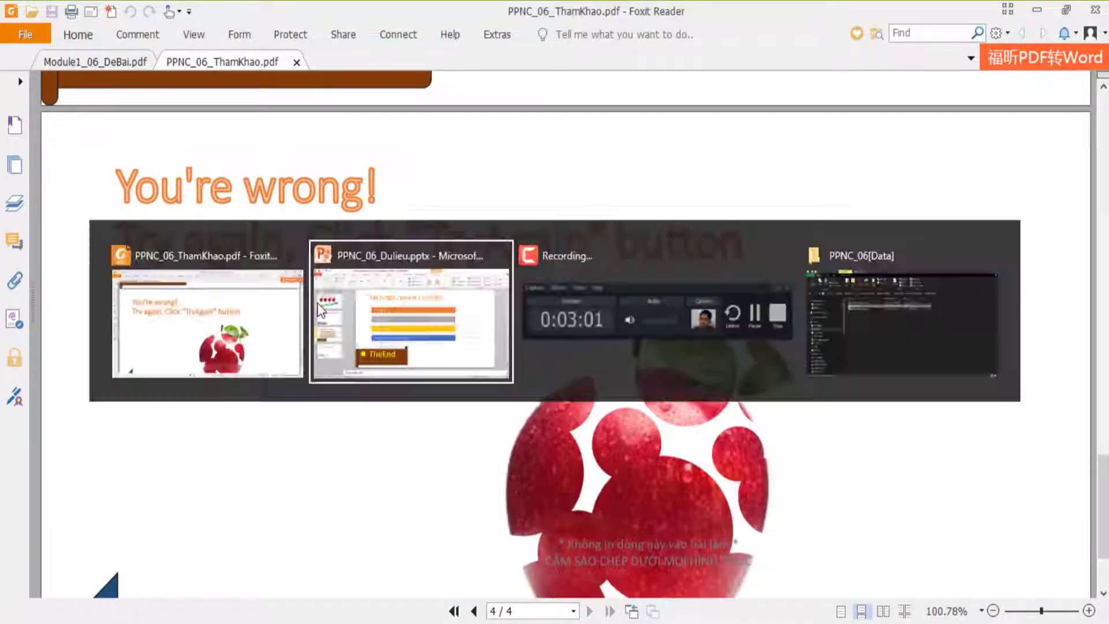
{"action": "scroll", "coordinate": [379, 371], "scroll_direction": "down", "scroll_amount": 1}
- Give the slide 4 title the orange outlined WordArt style, then select the TryAgain box
{"action": "left_click", "coordinate": [436, 163]}
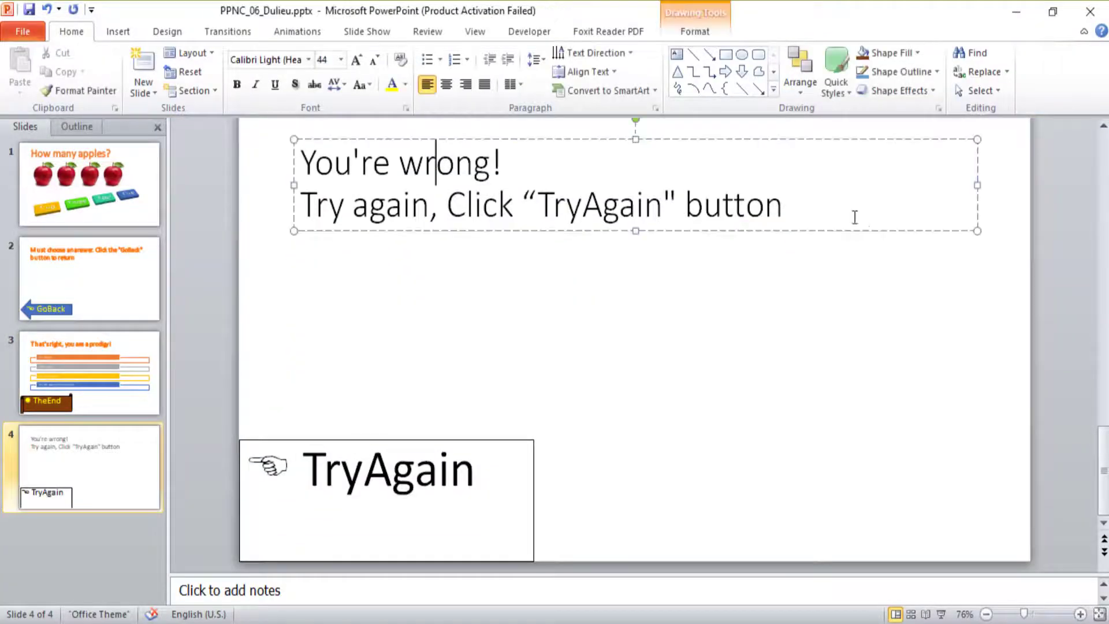
{"action": "left_click", "coordinate": [718, 138]}
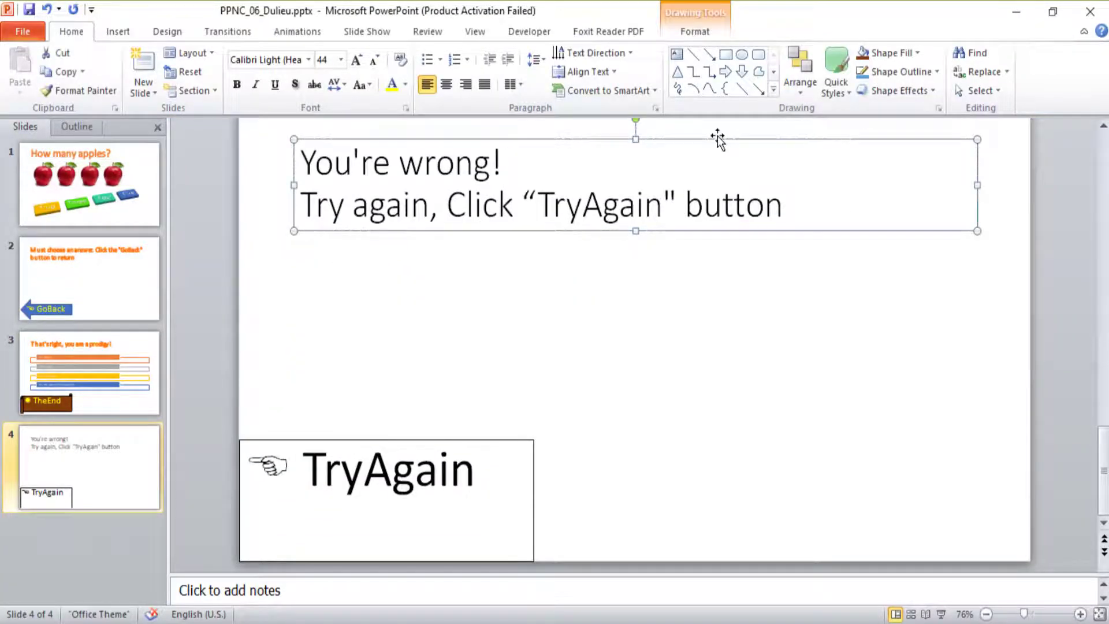
{"action": "left_click", "coordinate": [696, 32]}
{"action": "left_click", "coordinate": [713, 74]}
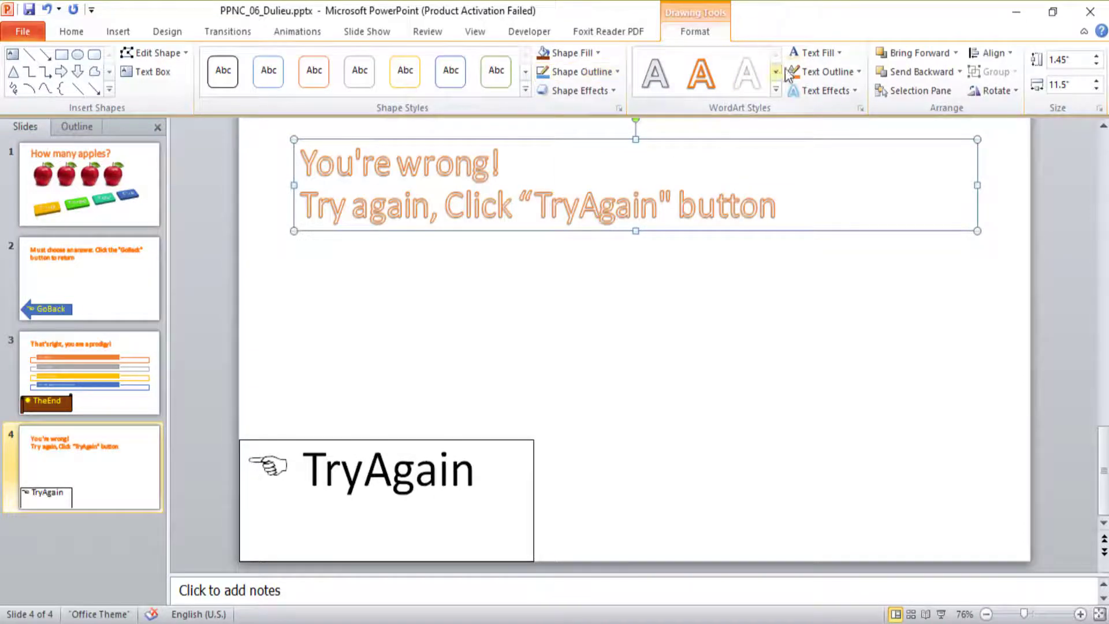
{"action": "left_click", "coordinate": [817, 52]}
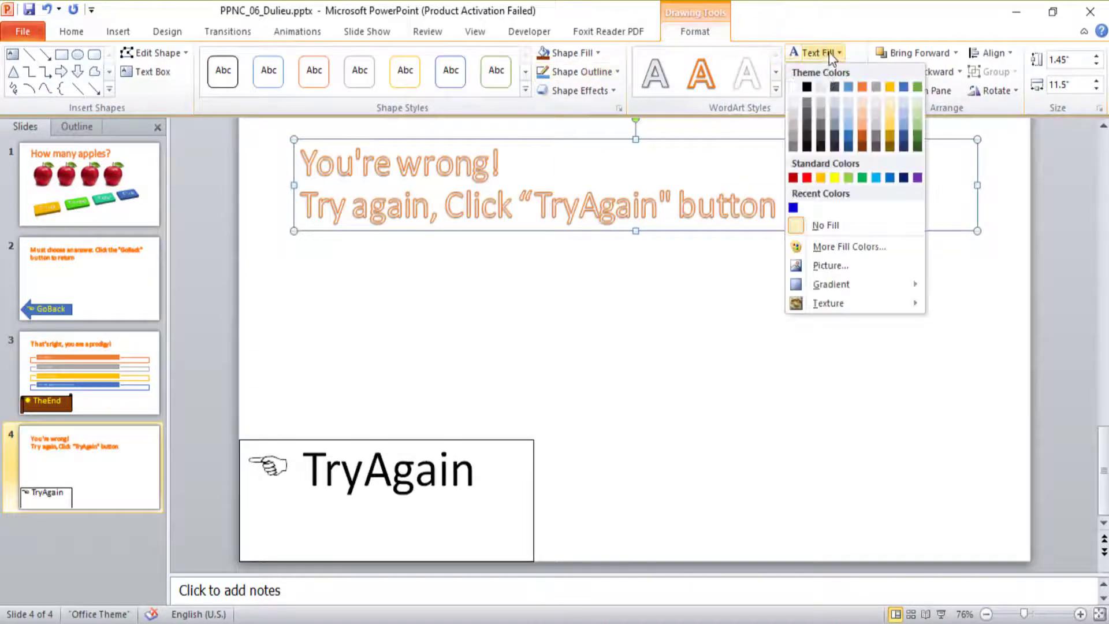
{"action": "left_click", "coordinate": [887, 100]}
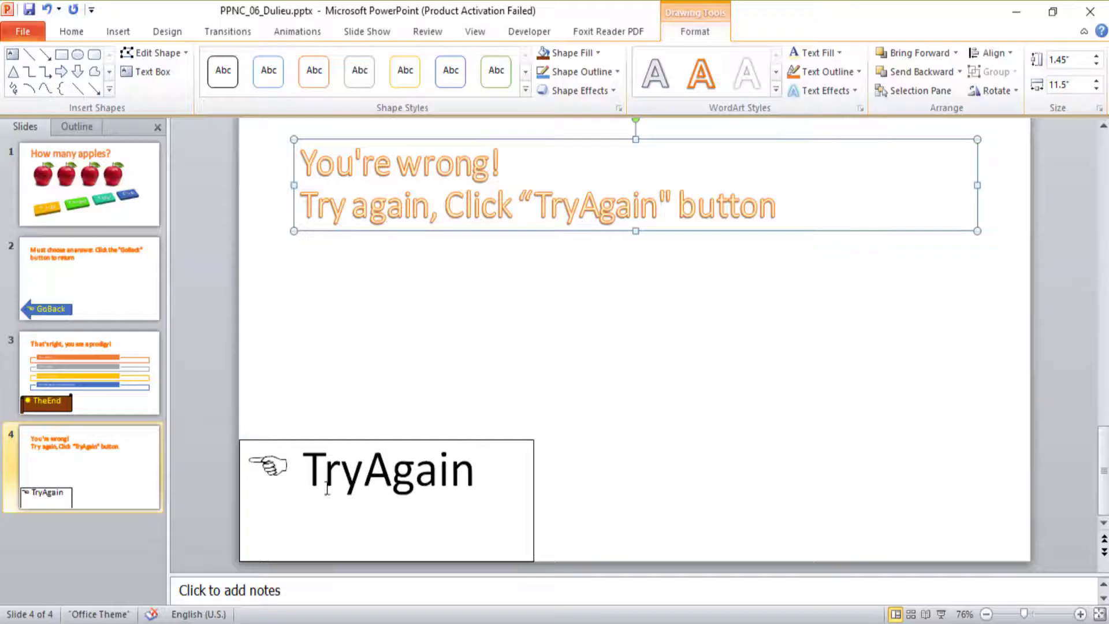
{"action": "left_click", "coordinate": [327, 488]}
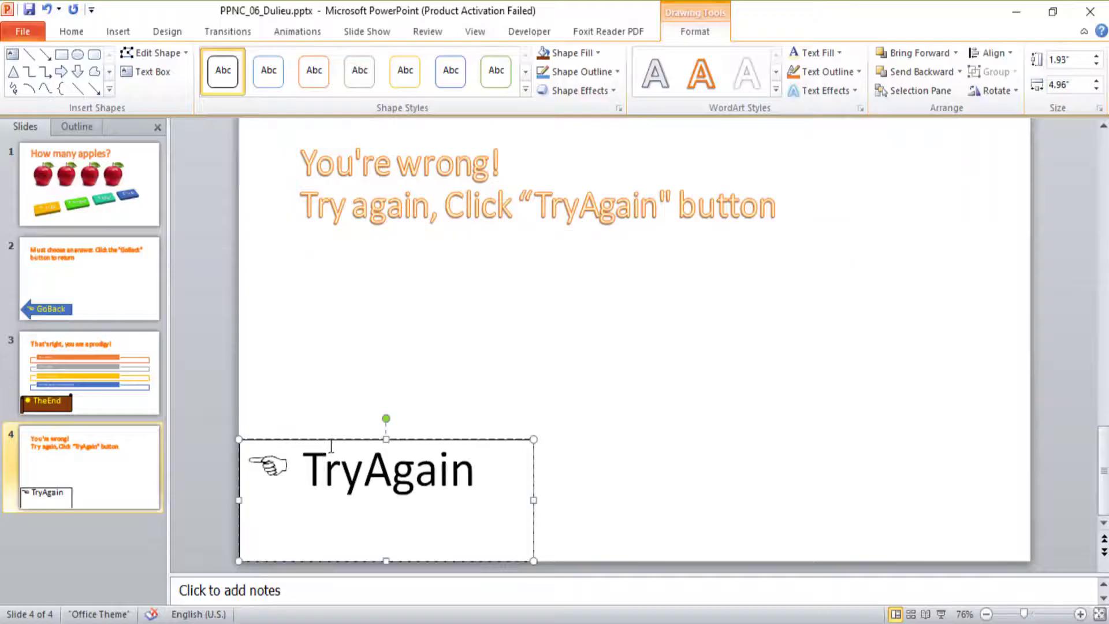
- Change the TryAgain box into a left arrow with the blue shape style and yellow text
{"action": "left_click", "coordinate": [331, 438]}
{"action": "left_click", "coordinate": [156, 52]}
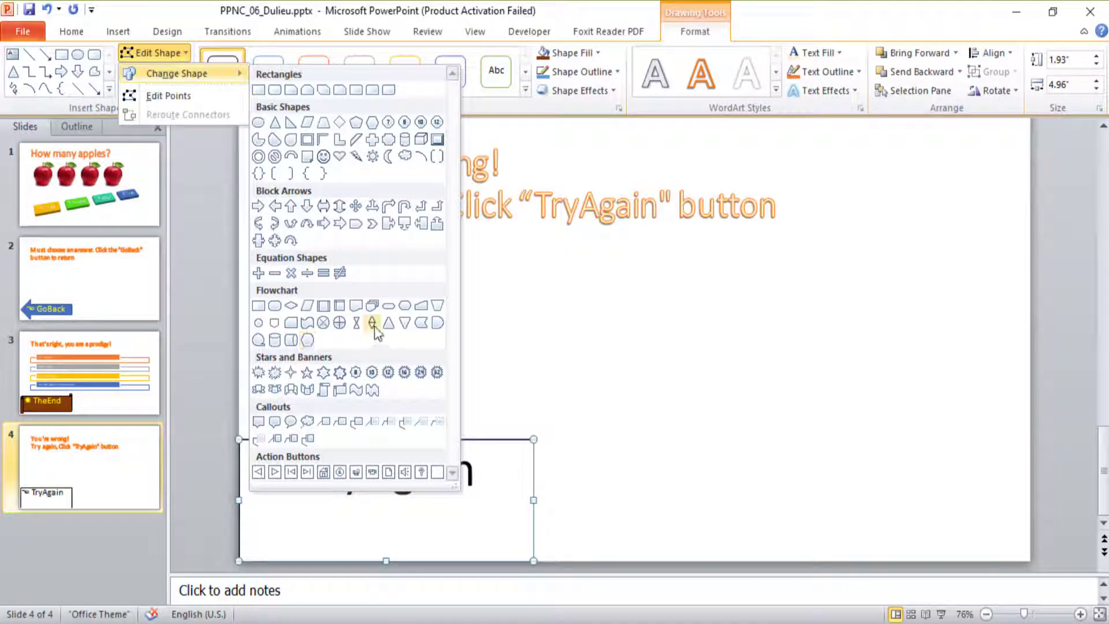
{"action": "left_click", "coordinate": [274, 205]}
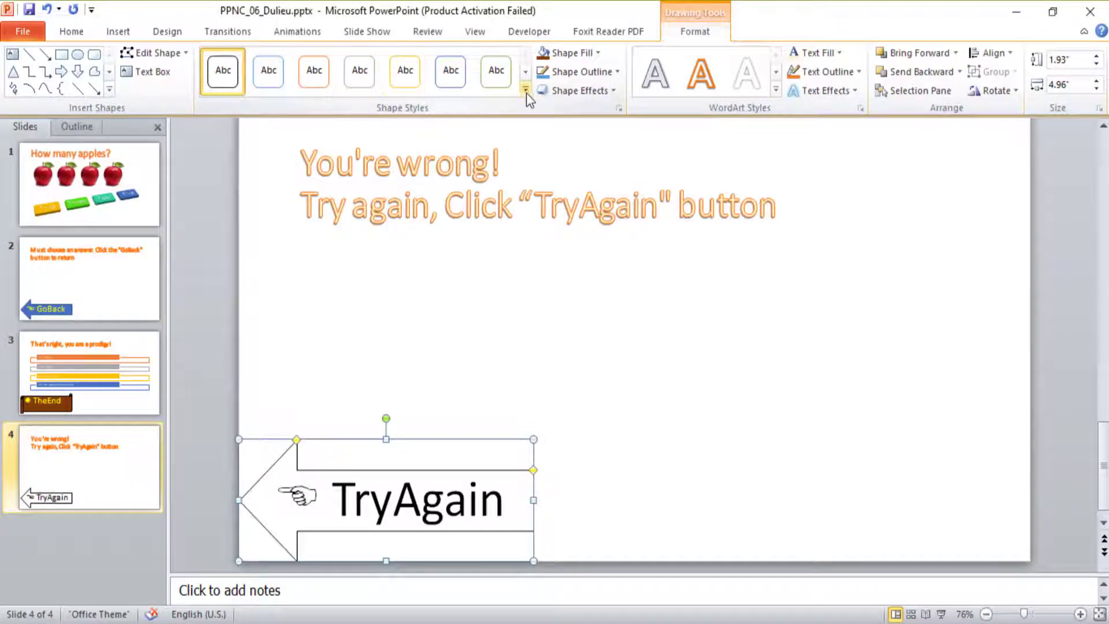
{"action": "left_click", "coordinate": [524, 93]}
{"action": "left_click", "coordinate": [443, 114]}
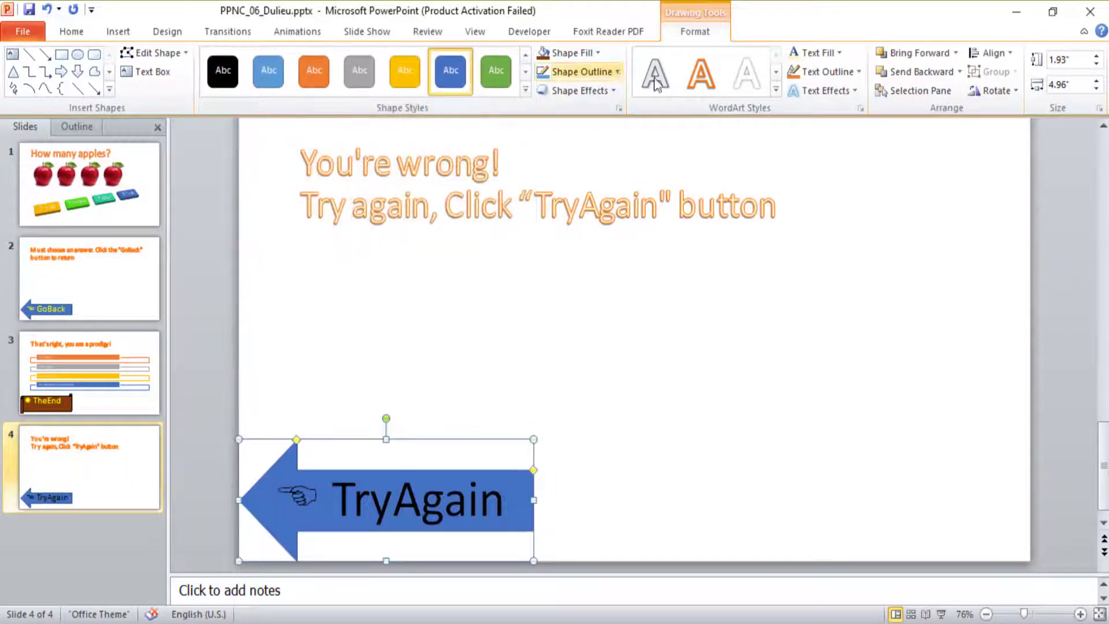
{"action": "left_click", "coordinate": [71, 32]}
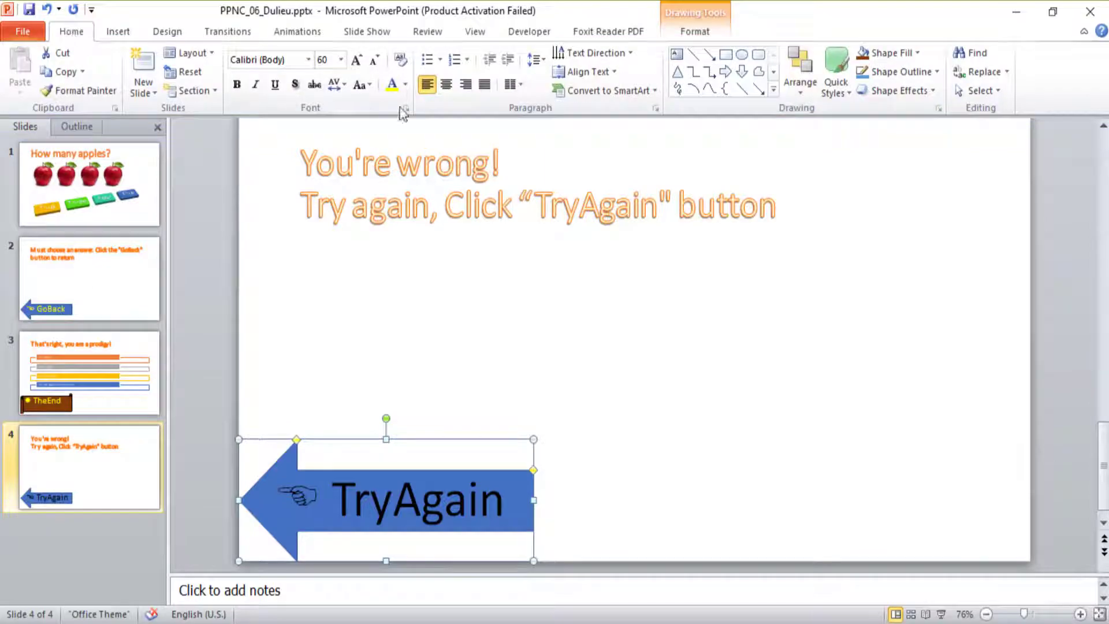
{"action": "left_click", "coordinate": [392, 83]}
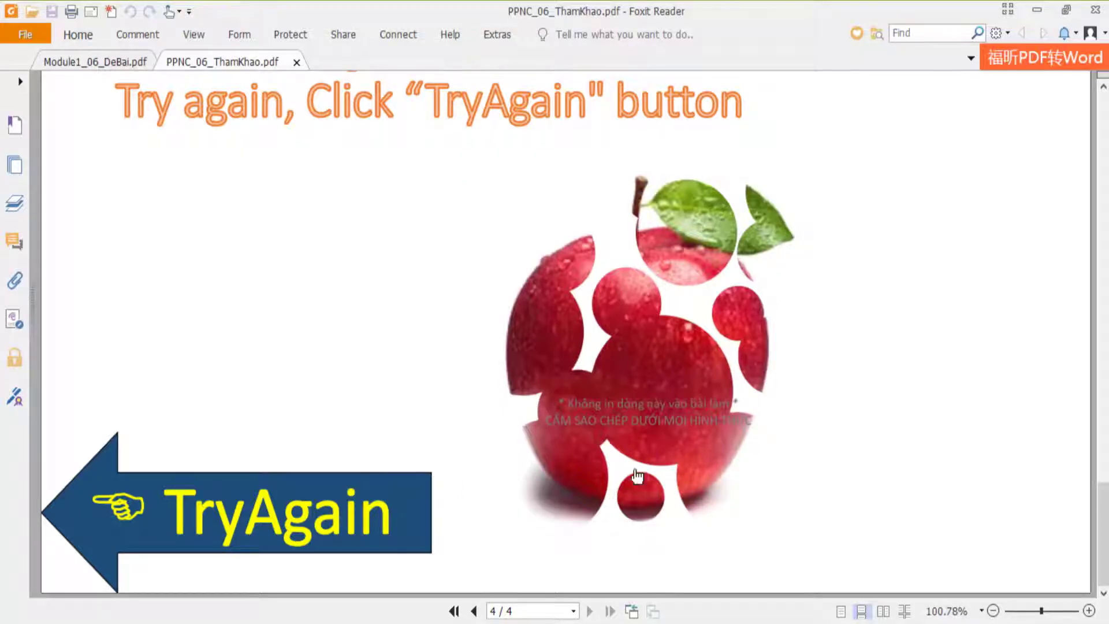
- Go to slide 1 with the answer buttons and open the assignment instructions PDF
{"action": "key", "text": "alt+Tab"}
{"action": "left_click", "coordinate": [101, 369]}
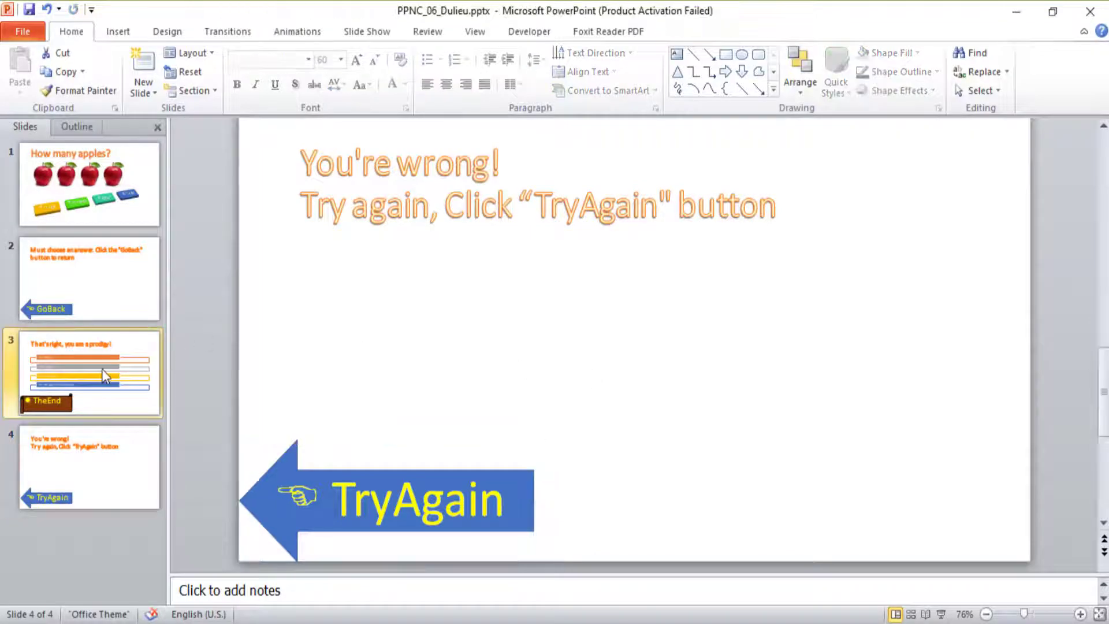
{"action": "left_click", "coordinate": [79, 184]}
{"action": "key", "text": "alt+Tab"}
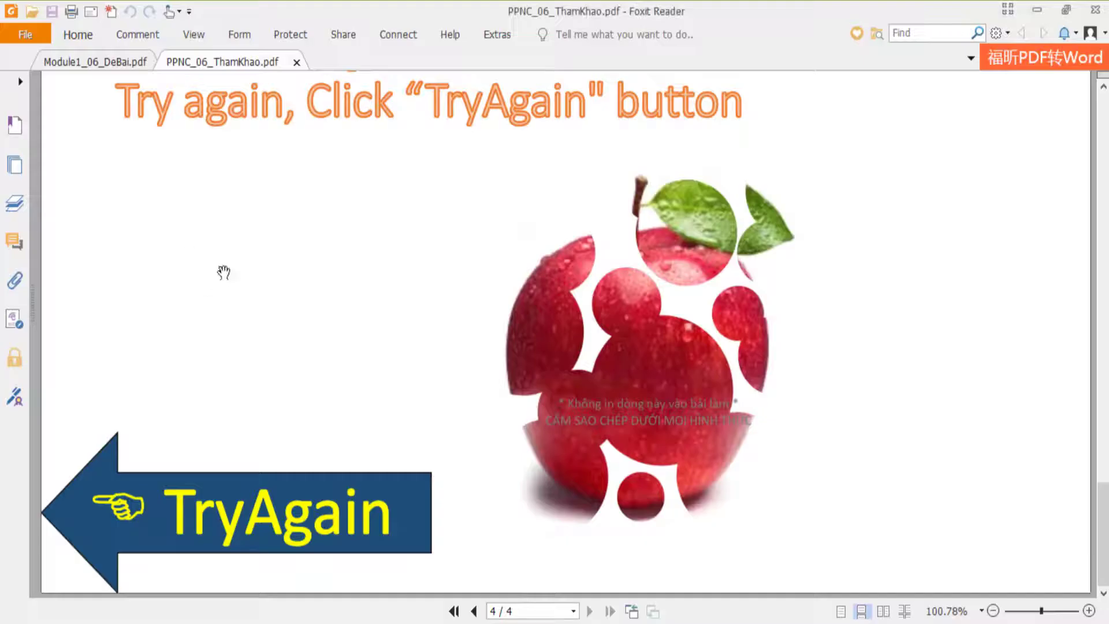
{"action": "left_click", "coordinate": [114, 65]}
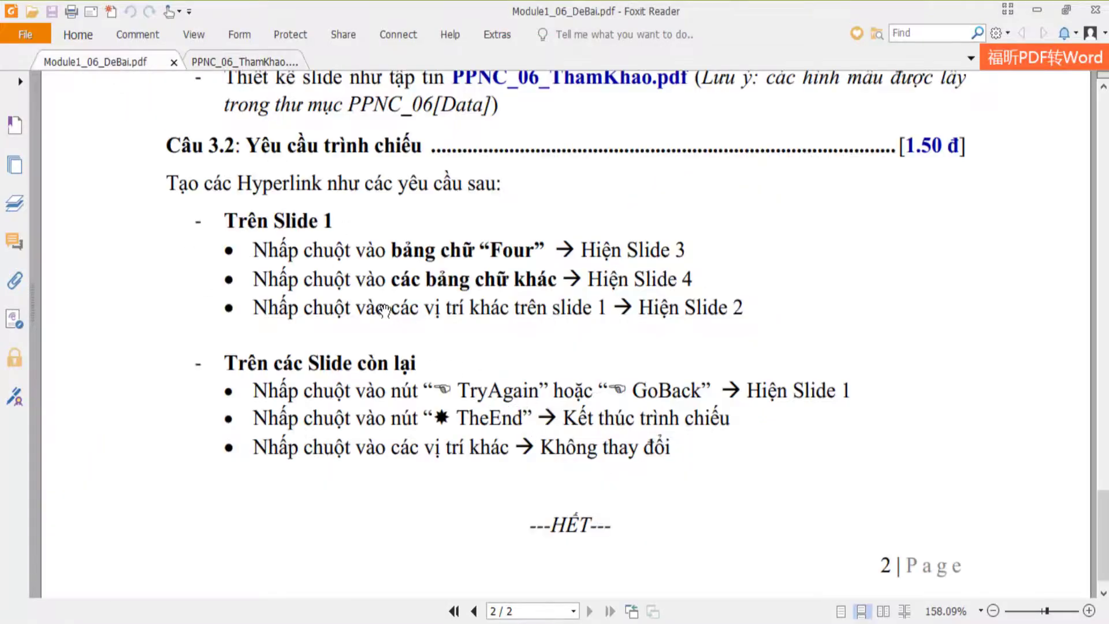
- Scroll Module1_06_DeBai.pdf to the hyperlink requirements, then return to PowerPoint's slide 1
{"action": "scroll", "coordinate": [377, 302], "scroll_direction": "up", "scroll_amount": 2}
{"action": "scroll", "coordinate": [376, 237], "scroll_direction": "up", "scroll_amount": 1}
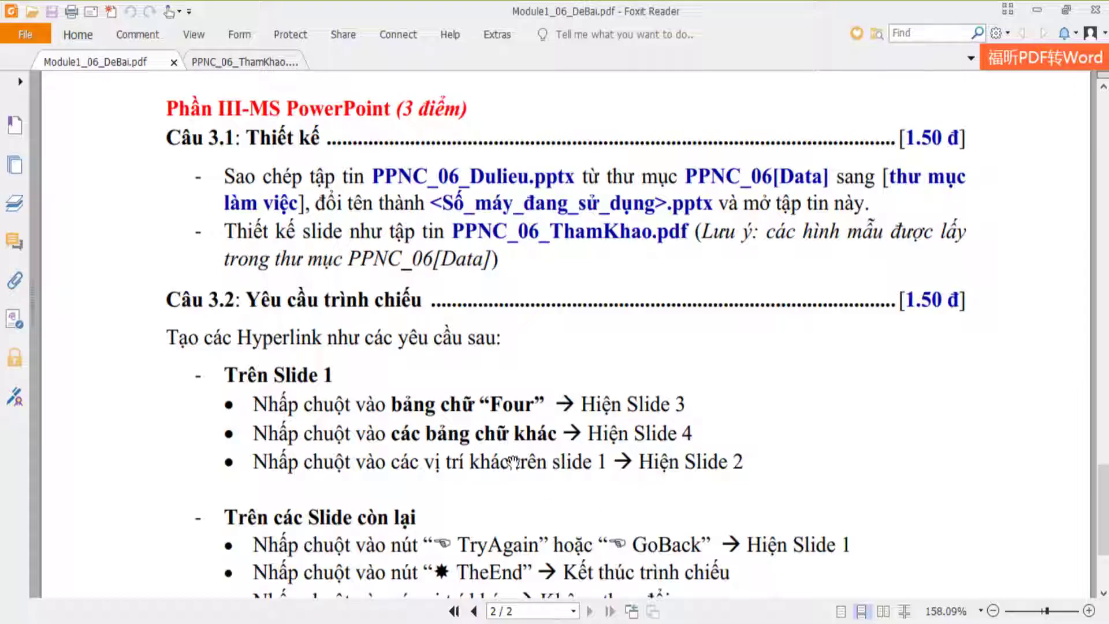
{"action": "key", "text": "alt+Tab"}
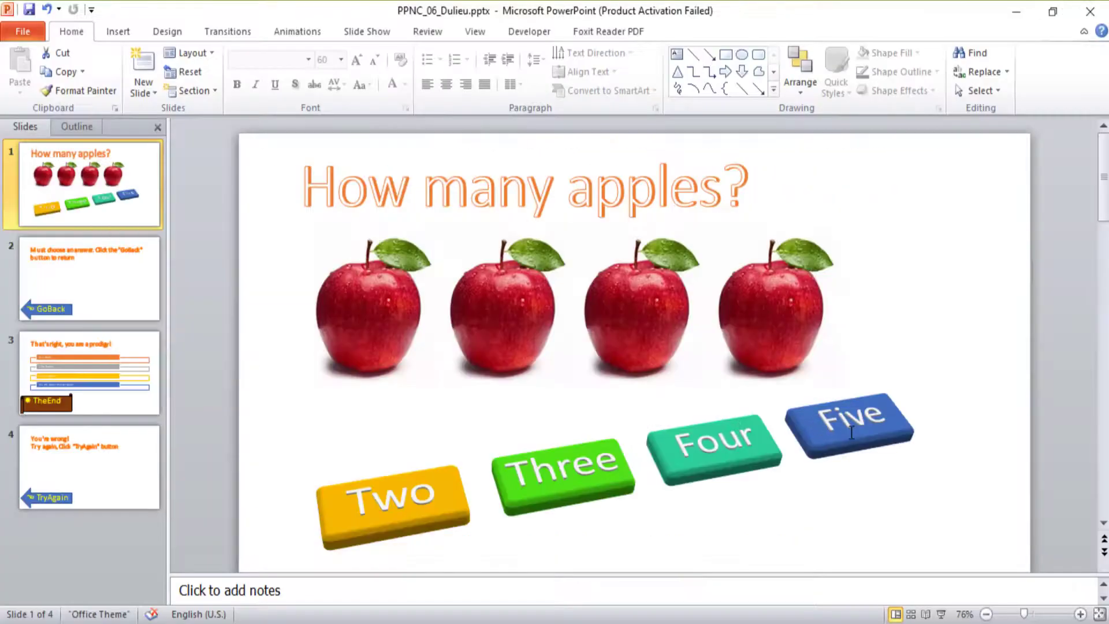
- Select the Four answer button as a whole shape on slide 1
{"action": "left_click", "coordinate": [835, 422]}
{"action": "left_click", "coordinate": [714, 471]}
{"action": "key", "text": "Up"}
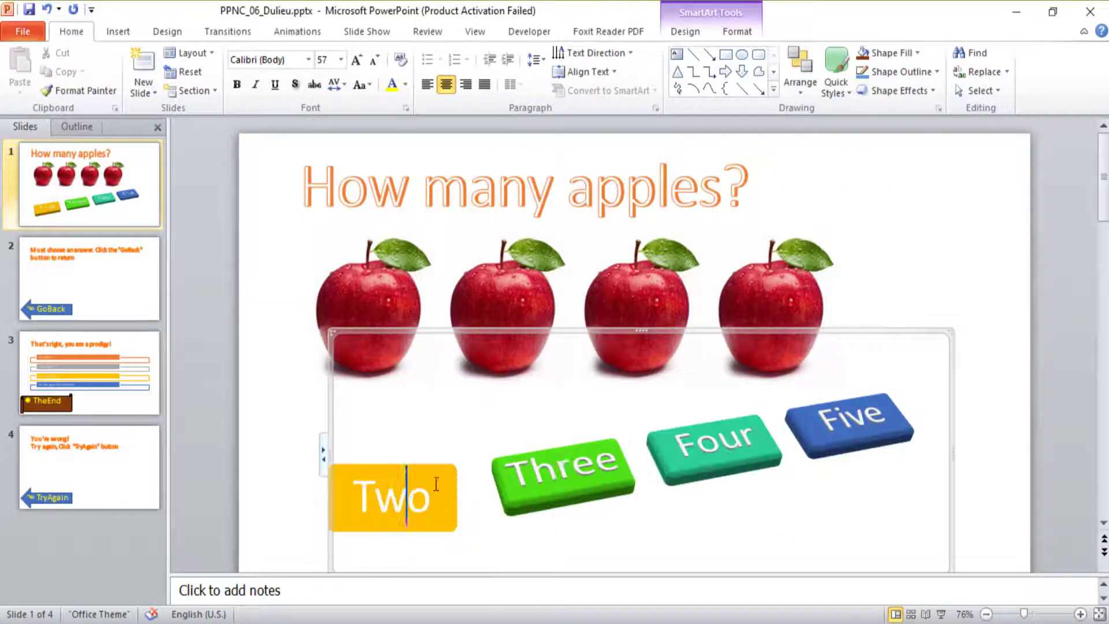
{"action": "key", "text": "Down"}
{"action": "left_click", "coordinate": [710, 453]}
{"action": "left_click", "coordinate": [370, 494]}
{"action": "left_click", "coordinate": [587, 508]}
{"action": "left_click", "coordinate": [705, 470]}
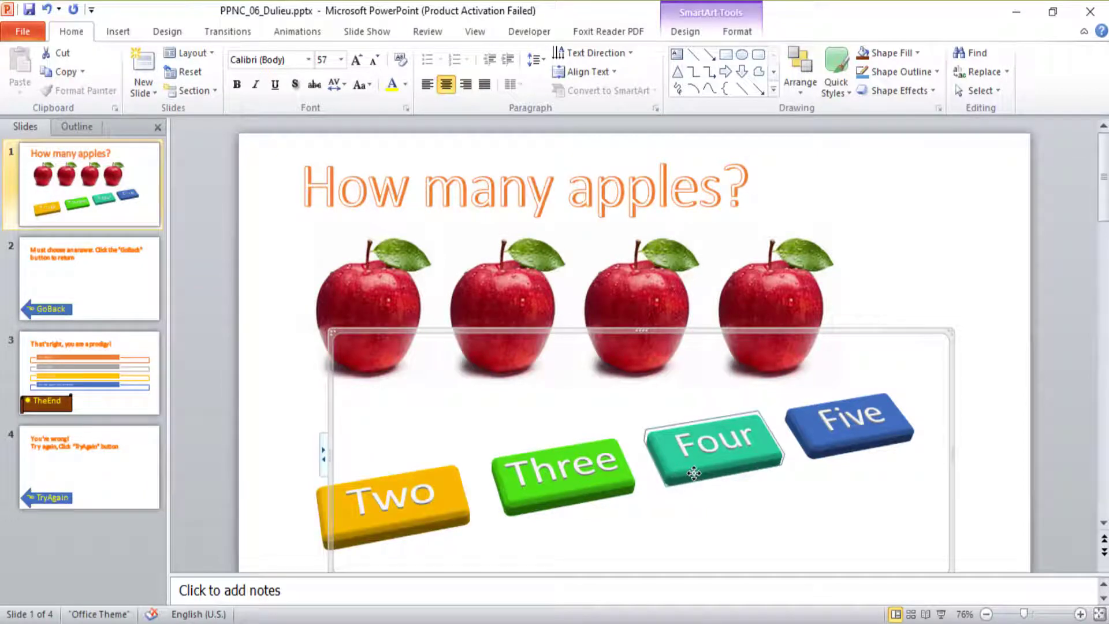
{"action": "left_click", "coordinate": [699, 449]}
{"action": "left_click_drag", "start_coordinate": [685, 447], "coordinate": [784, 450]}
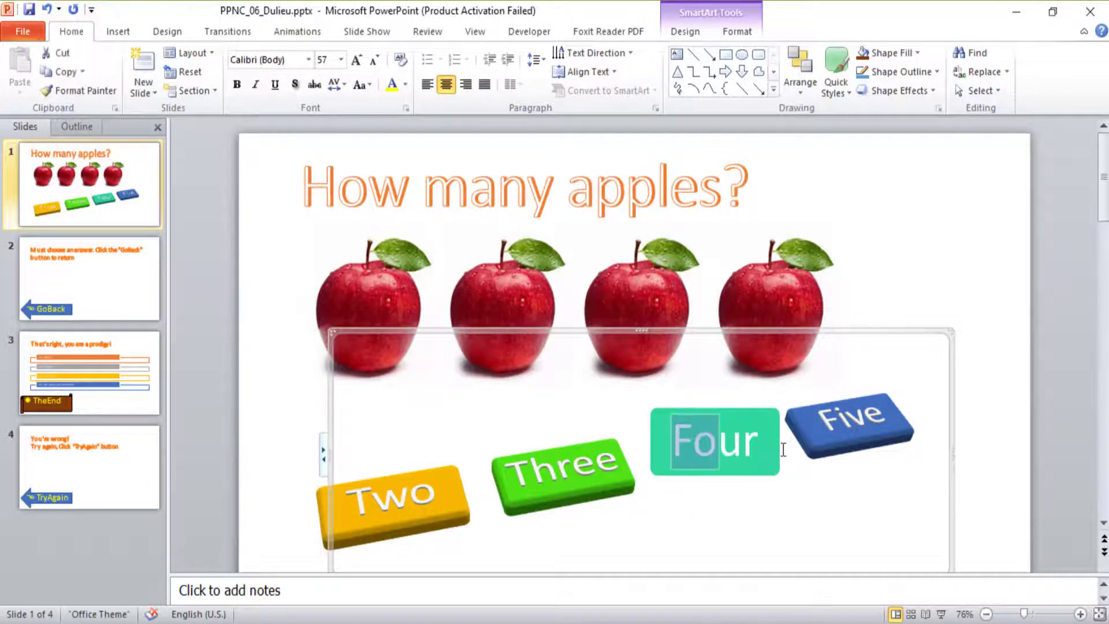
{"action": "left_click", "coordinate": [660, 473]}
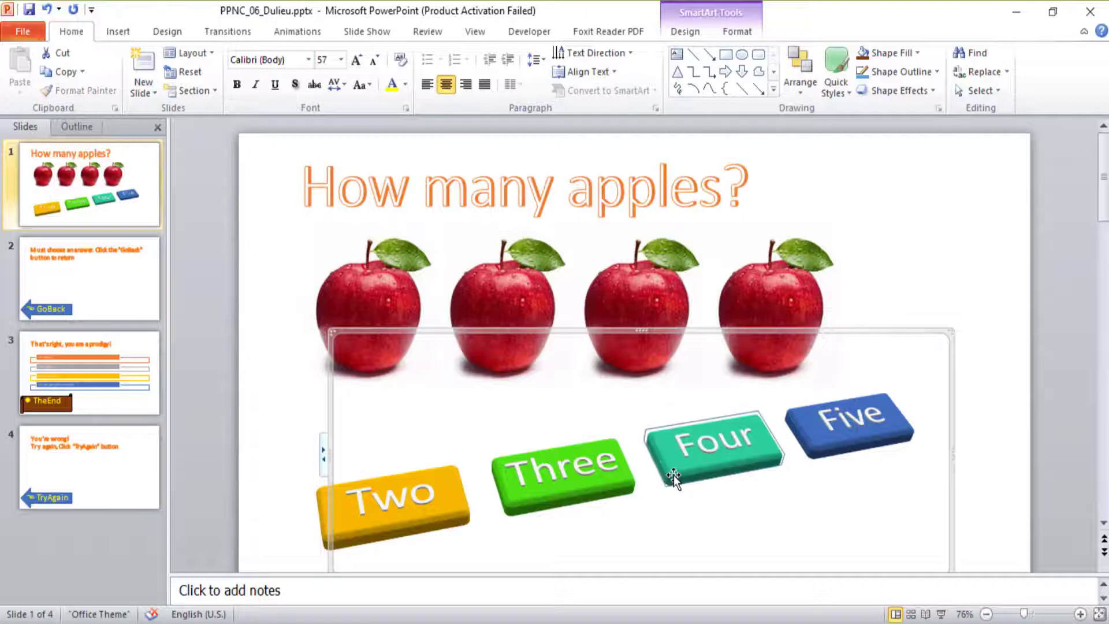
- Hyperlink the Four button to slide 3, 'That's right, you are a prodigy!'
{"action": "right_click", "coordinate": [674, 475]}
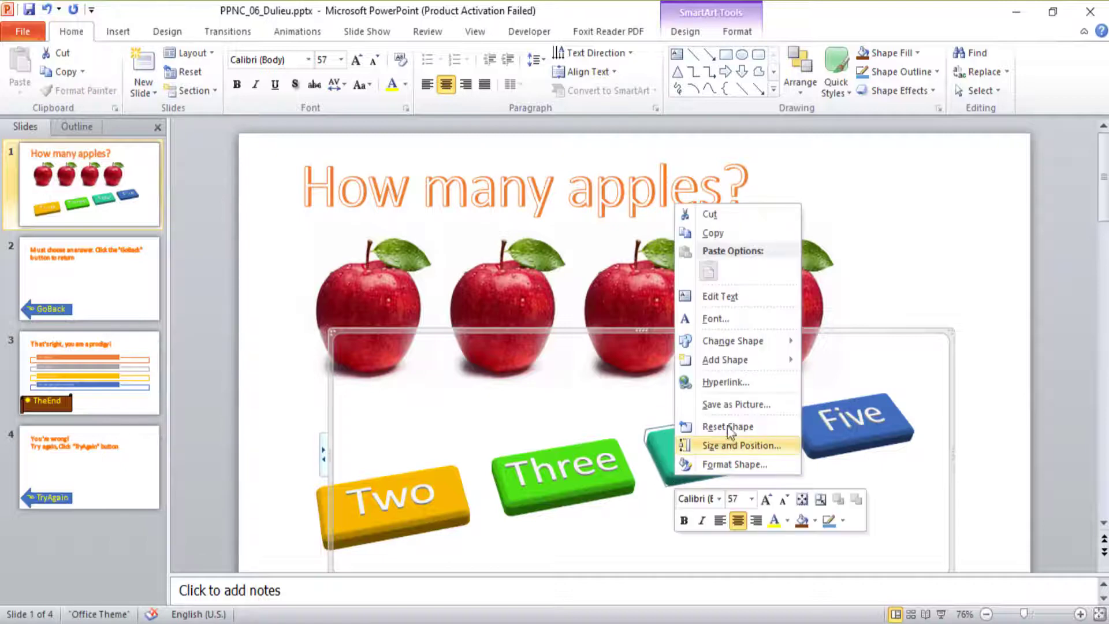
{"action": "left_click", "coordinate": [741, 390]}
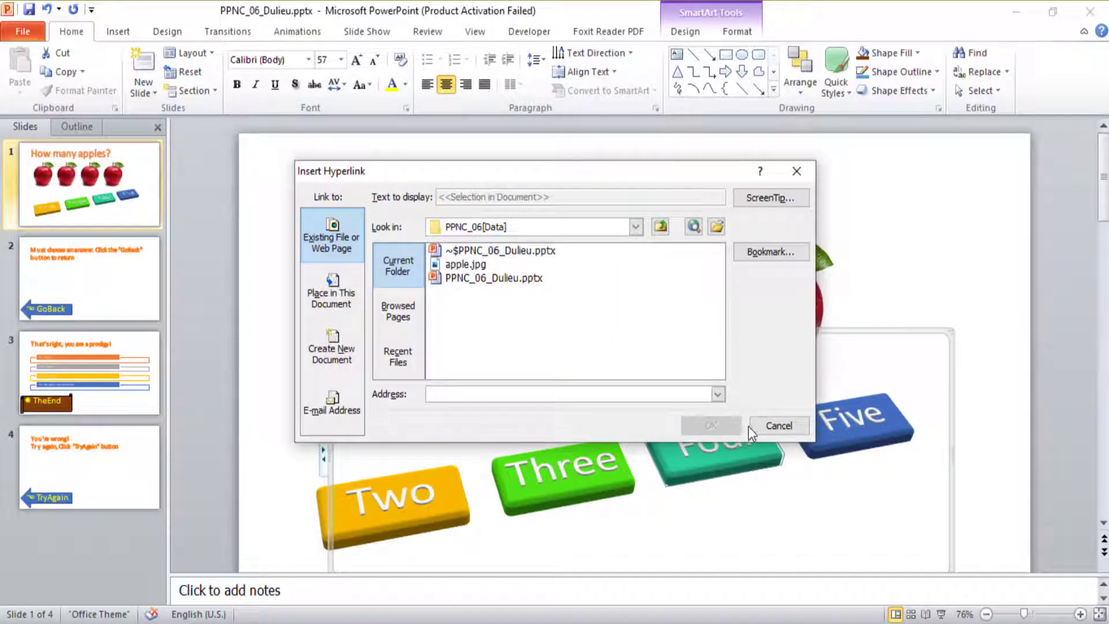
{"action": "key", "text": "alt+Tab"}
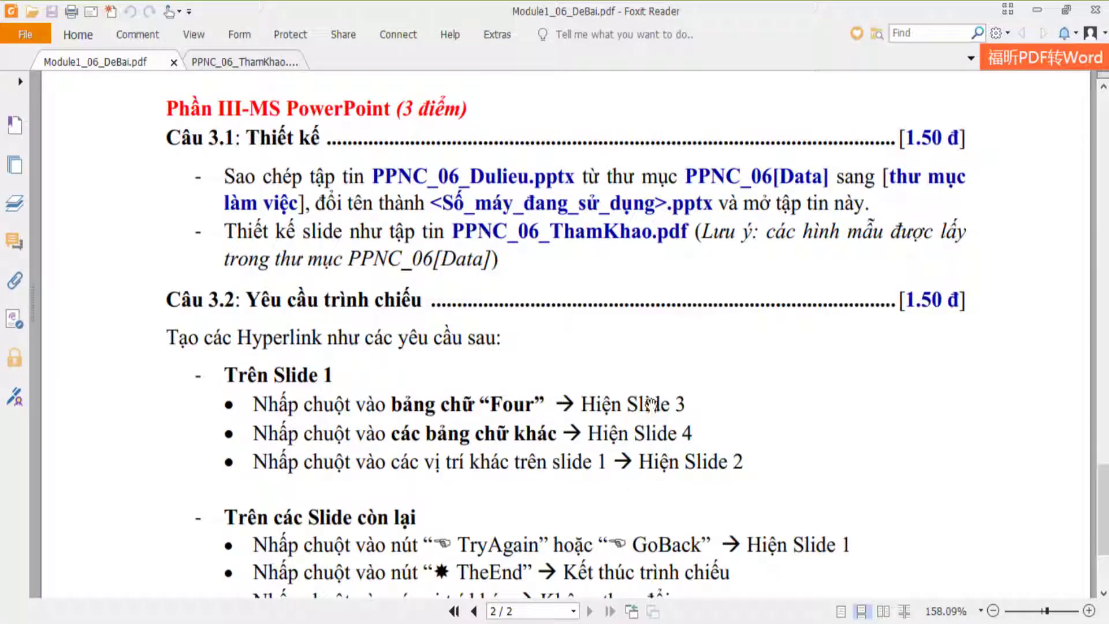
{"action": "key", "text": "alt+Tab"}
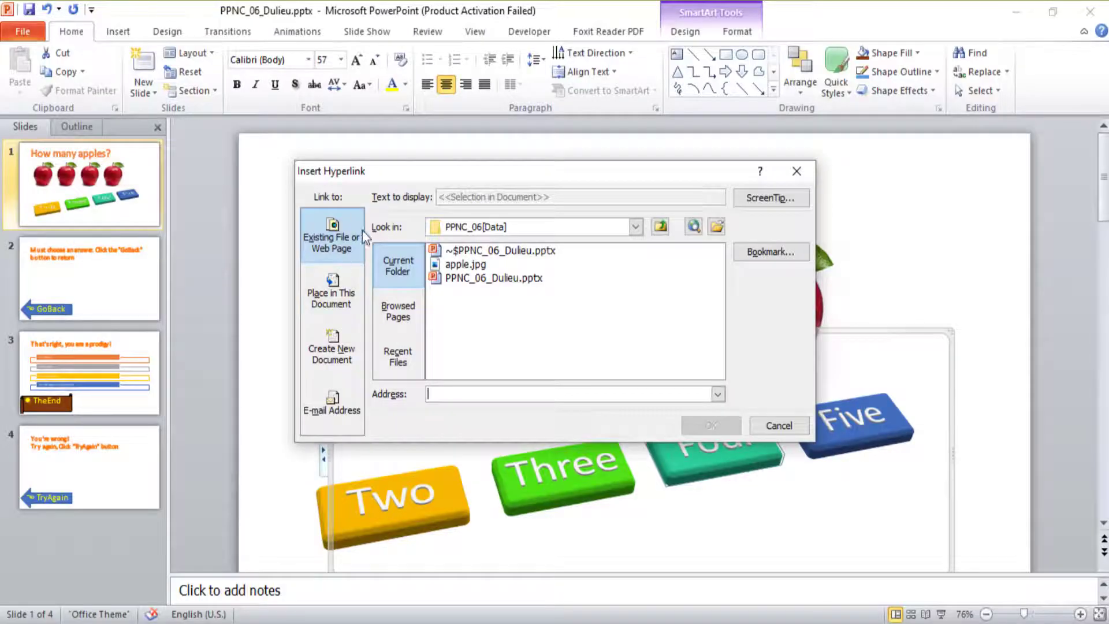
{"action": "left_click", "coordinate": [345, 291]}
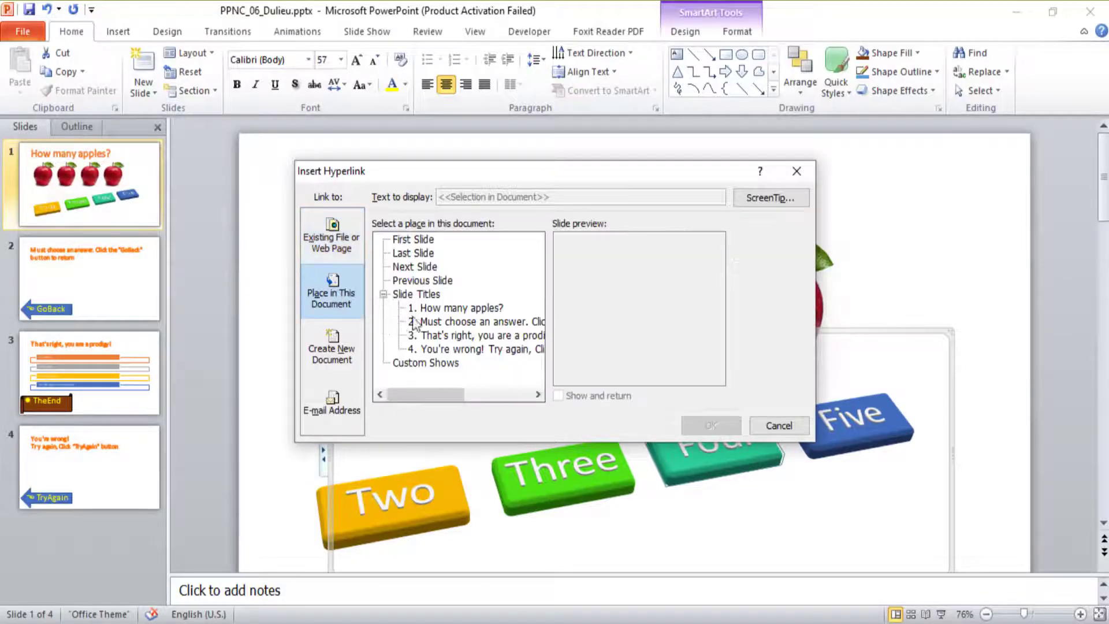
{"action": "left_click", "coordinate": [448, 336]}
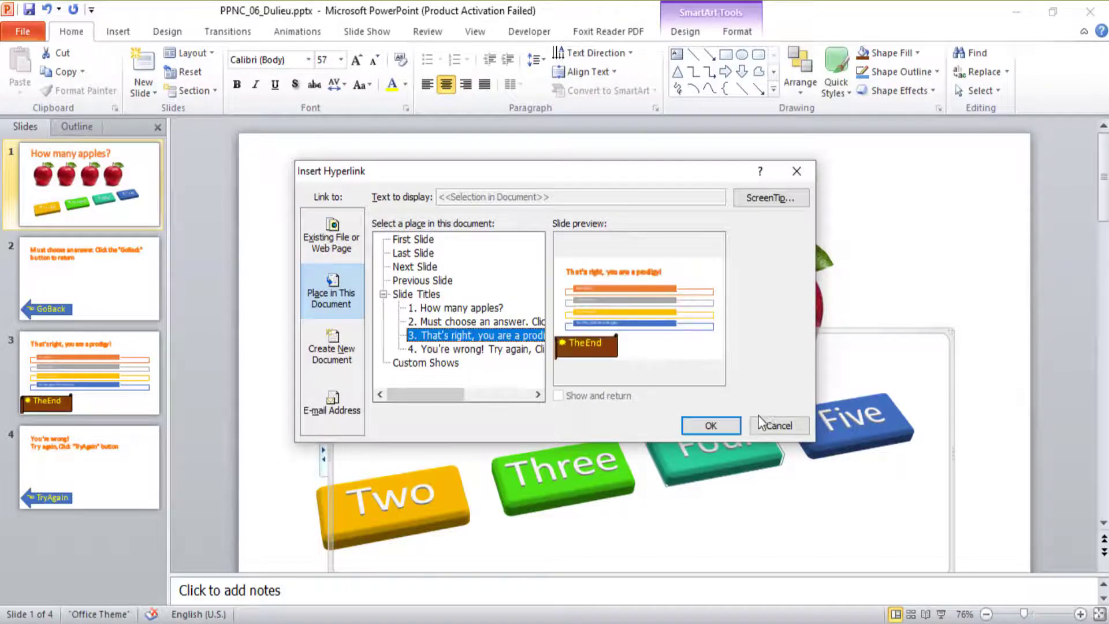
{"action": "left_click", "coordinate": [715, 425]}
{"action": "key", "text": "alt+Tab"}
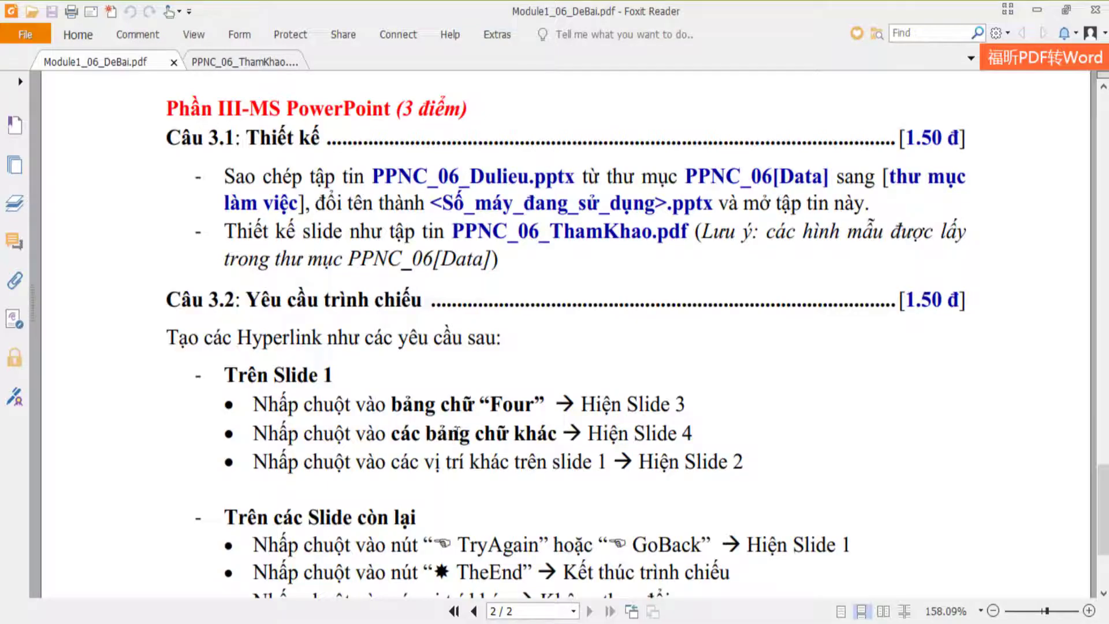
{"action": "key", "text": "alt+Tab"}
- Hyperlink the Three and Two buttons to slide 4, the 'You're wrong!' slide
{"action": "left_click", "coordinate": [574, 488]}
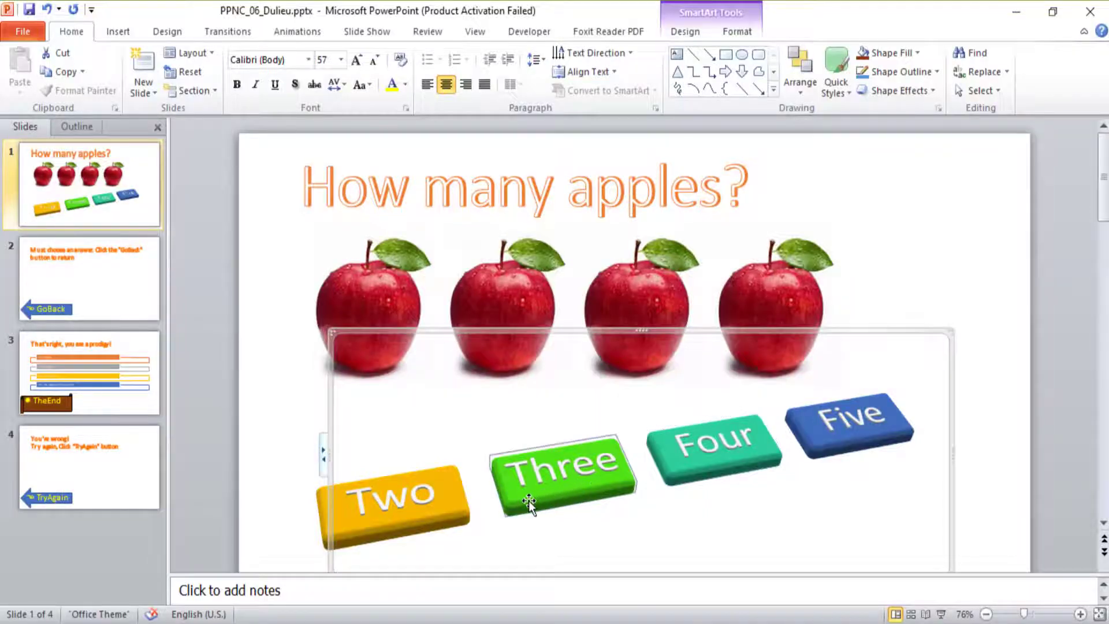
{"action": "right_click", "coordinate": [525, 501]}
{"action": "left_click", "coordinate": [578, 408]}
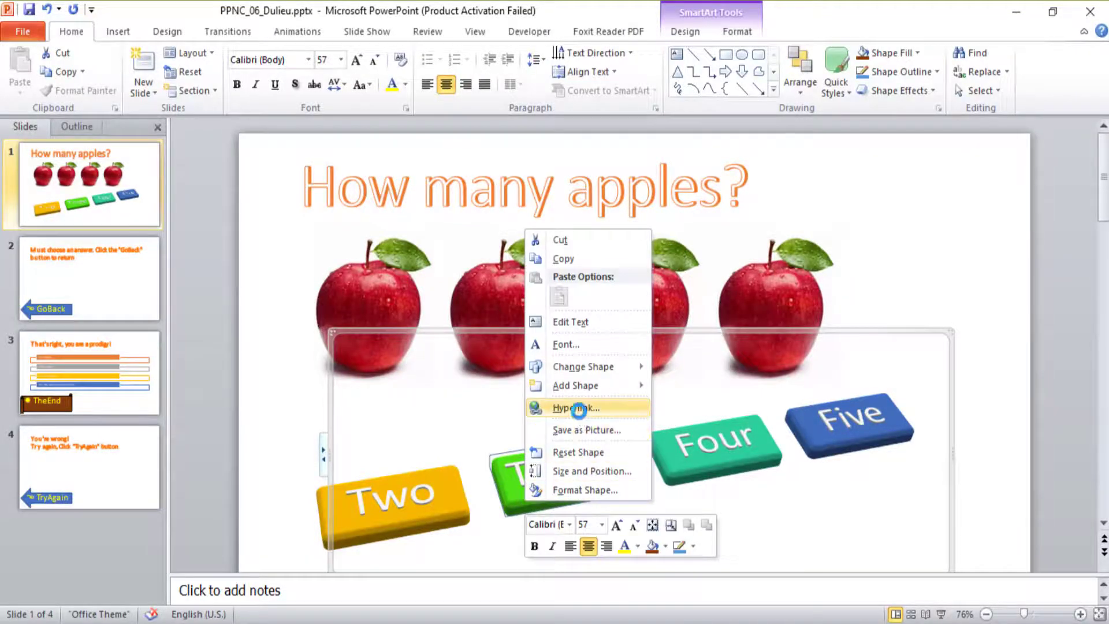
{"action": "left_click", "coordinate": [429, 348]}
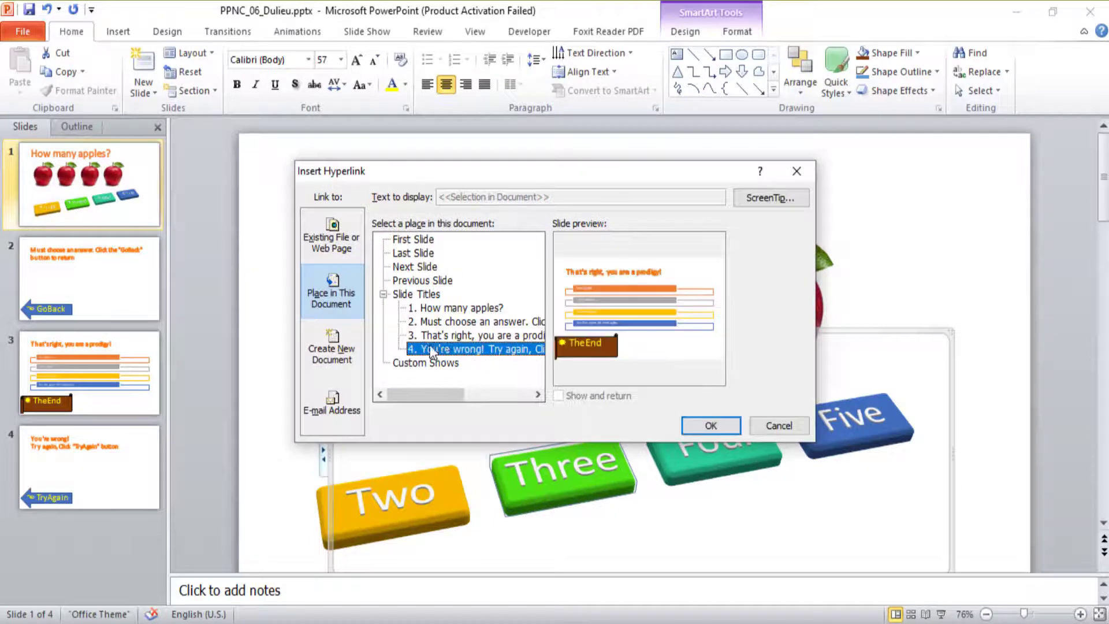
{"action": "left_click", "coordinate": [716, 426]}
{"action": "right_click", "coordinate": [410, 527]}
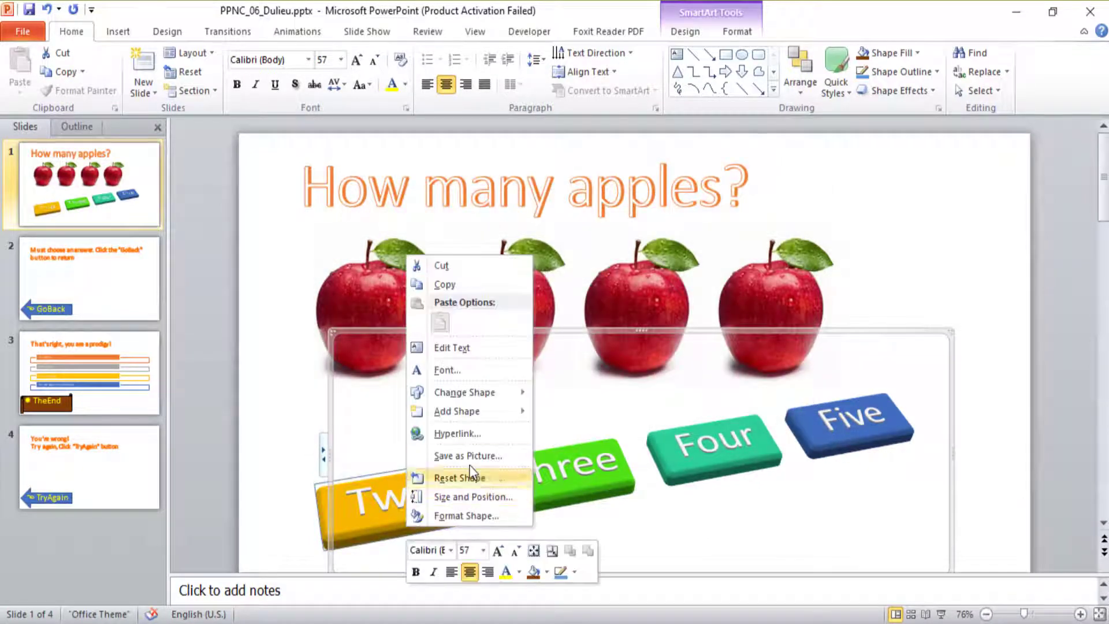
{"action": "left_click", "coordinate": [473, 435]}
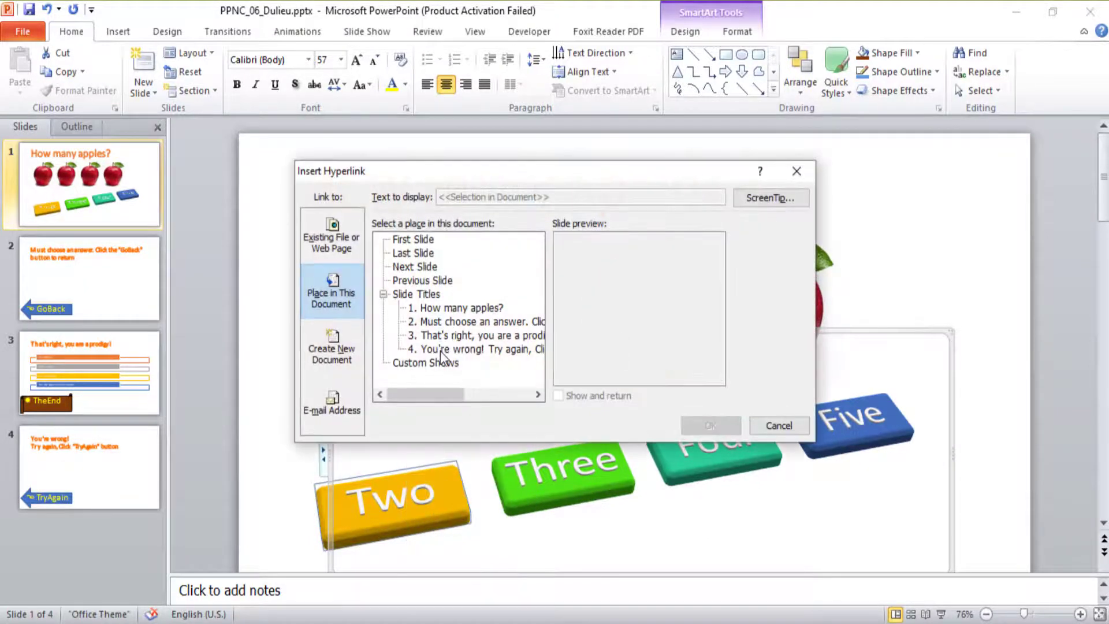
{"action": "left_click", "coordinate": [442, 349]}
{"action": "left_click", "coordinate": [710, 426]}
- Hyperlink the Five button to slide 4, undoing an accidental nudge first
{"action": "left_click", "coordinate": [802, 401]}
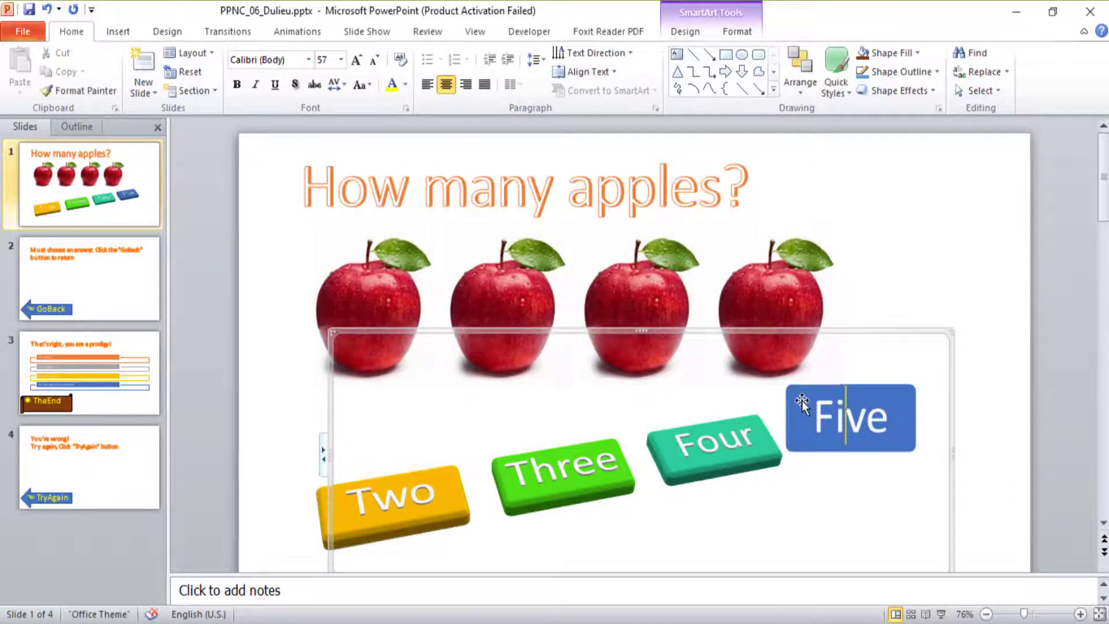
{"action": "left_click", "coordinate": [795, 432]}
{"action": "left_click_drag", "start_coordinate": [811, 414], "coordinate": [816, 418]}
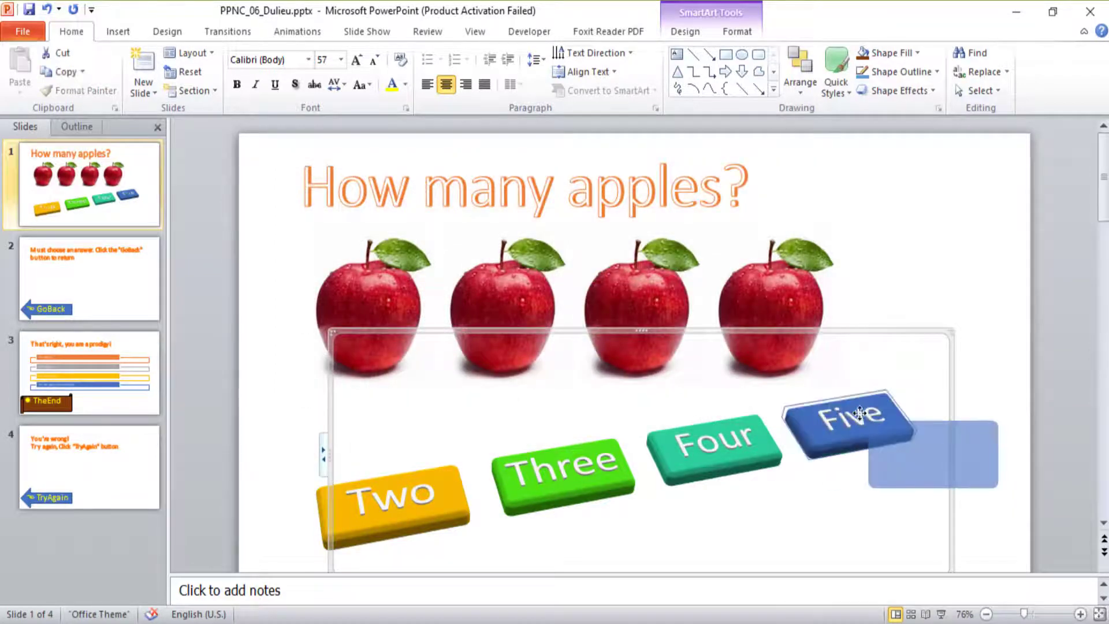
{"action": "key", "text": "ctrl+z"}
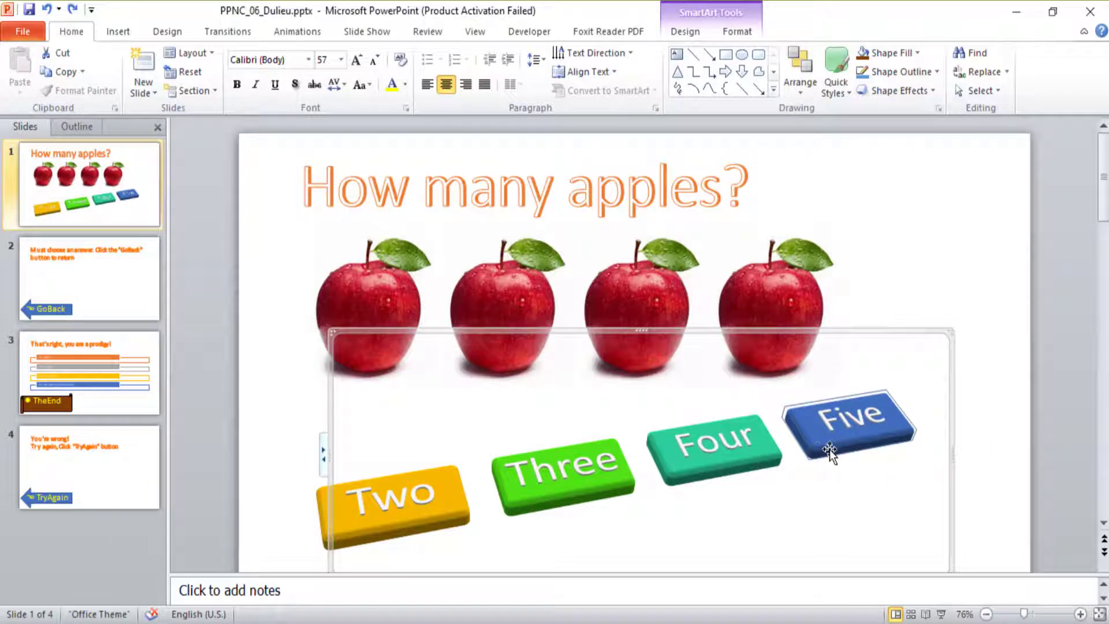
{"action": "right_click", "coordinate": [816, 446]}
{"action": "left_click", "coordinate": [866, 354]}
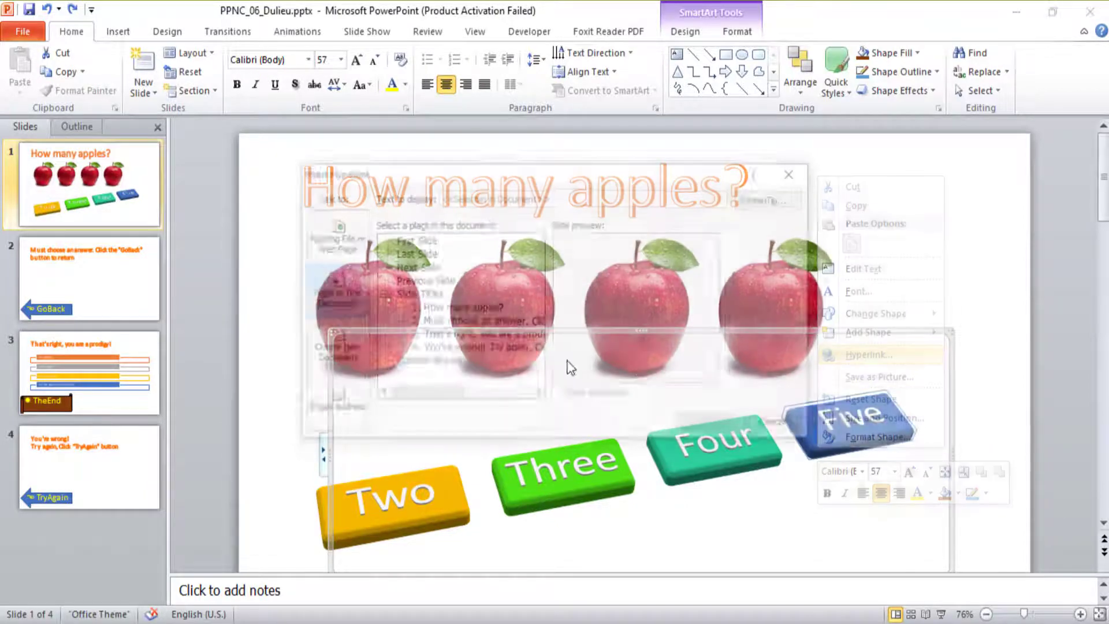
{"action": "left_click", "coordinate": [459, 347]}
{"action": "left_click", "coordinate": [720, 423]}
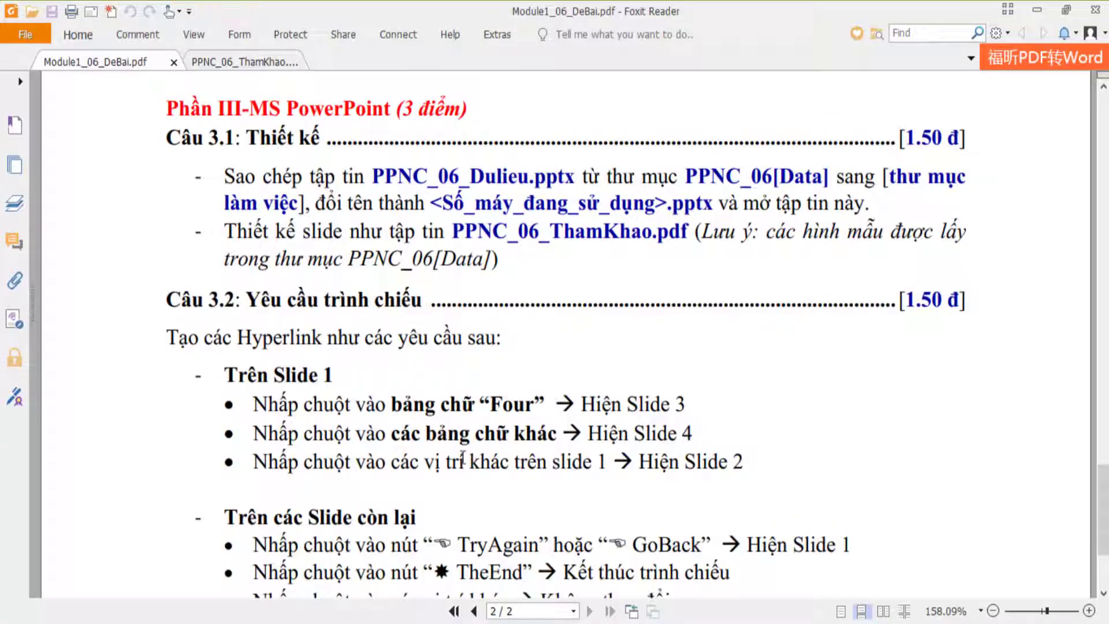
- Open the Transitions tab's advance settings, check the PDF, then go to slide 2
{"action": "scroll", "coordinate": [463, 458], "scroll_direction": "down", "scroll_amount": 1}
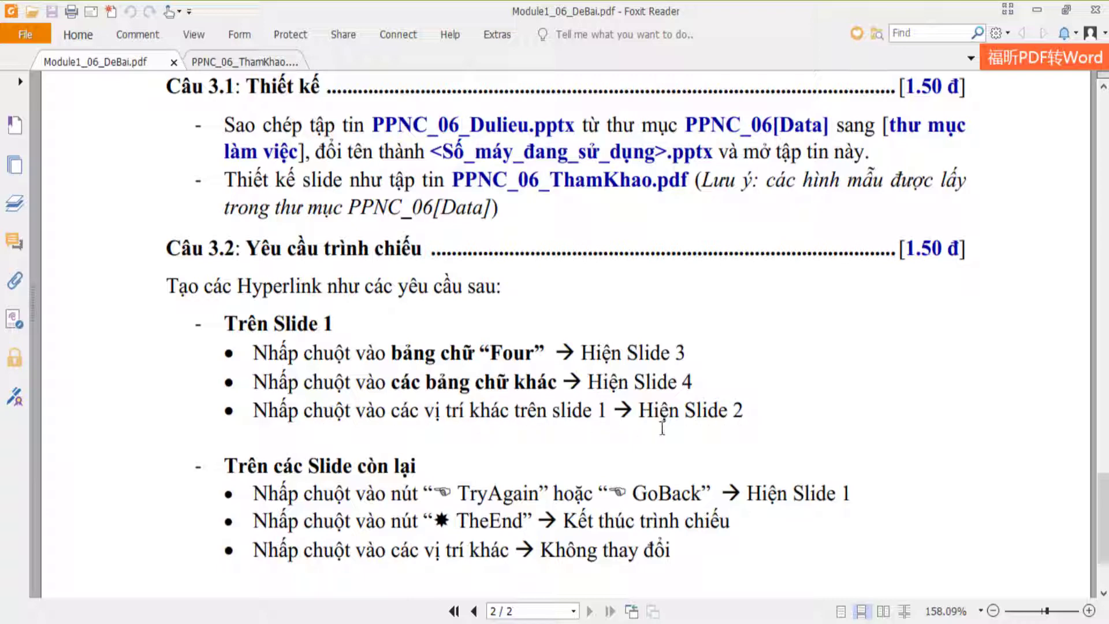
{"action": "key", "text": "alt+Tab"}
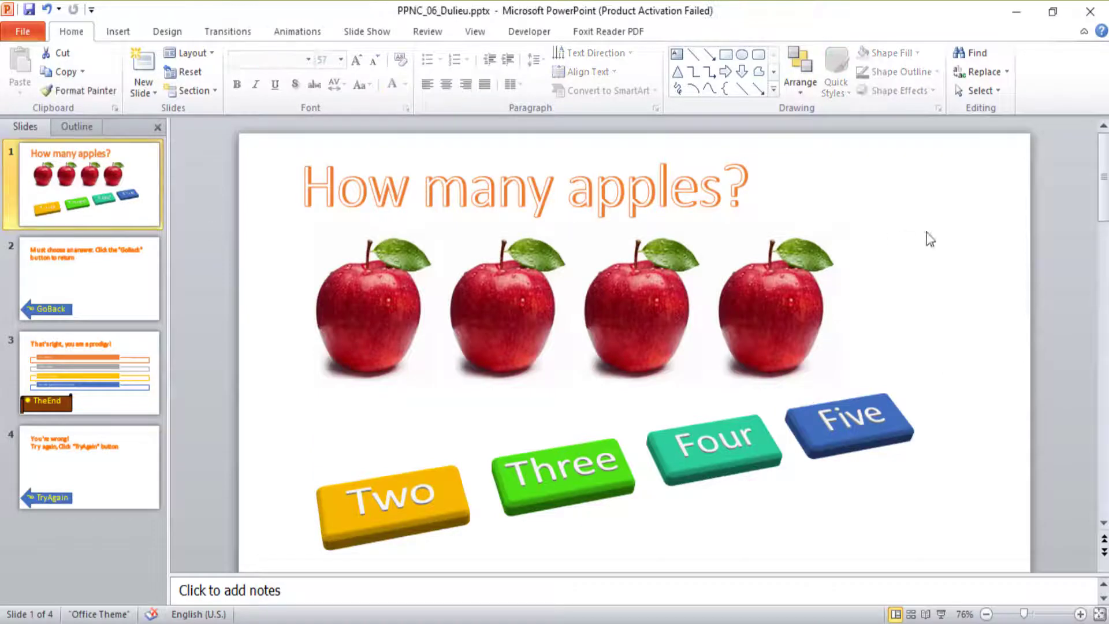
{"action": "left_click", "coordinate": [951, 223]}
{"action": "left_click", "coordinate": [939, 291]}
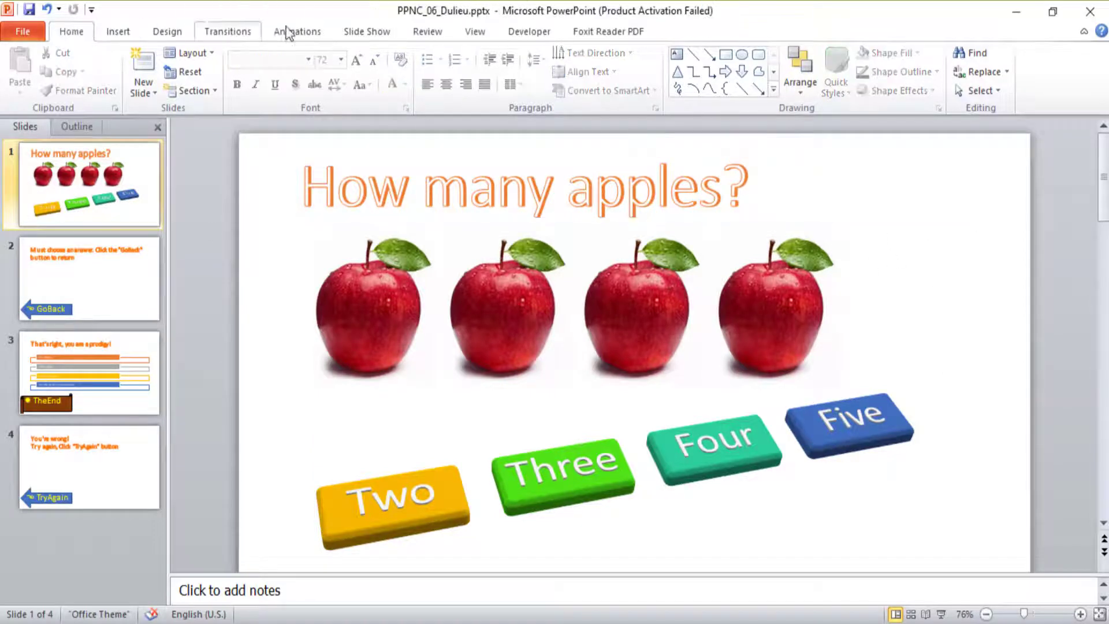
{"action": "left_click", "coordinate": [227, 33]}
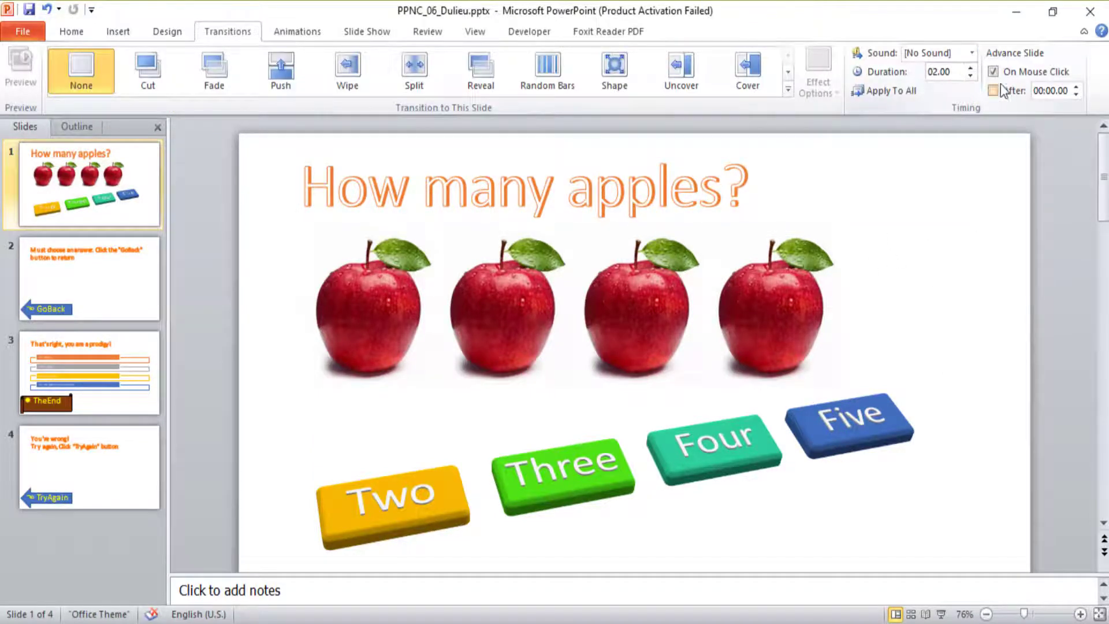
{"action": "key", "text": "alt+Tab"}
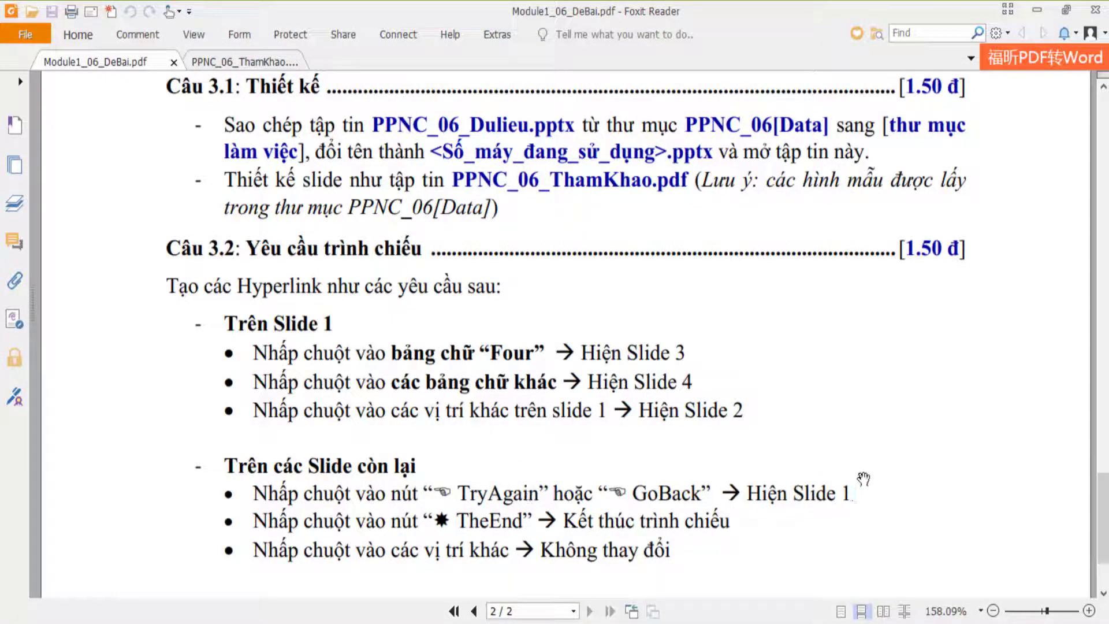
{"action": "key", "text": "alt+Tab"}
{"action": "left_click", "coordinate": [65, 282]}
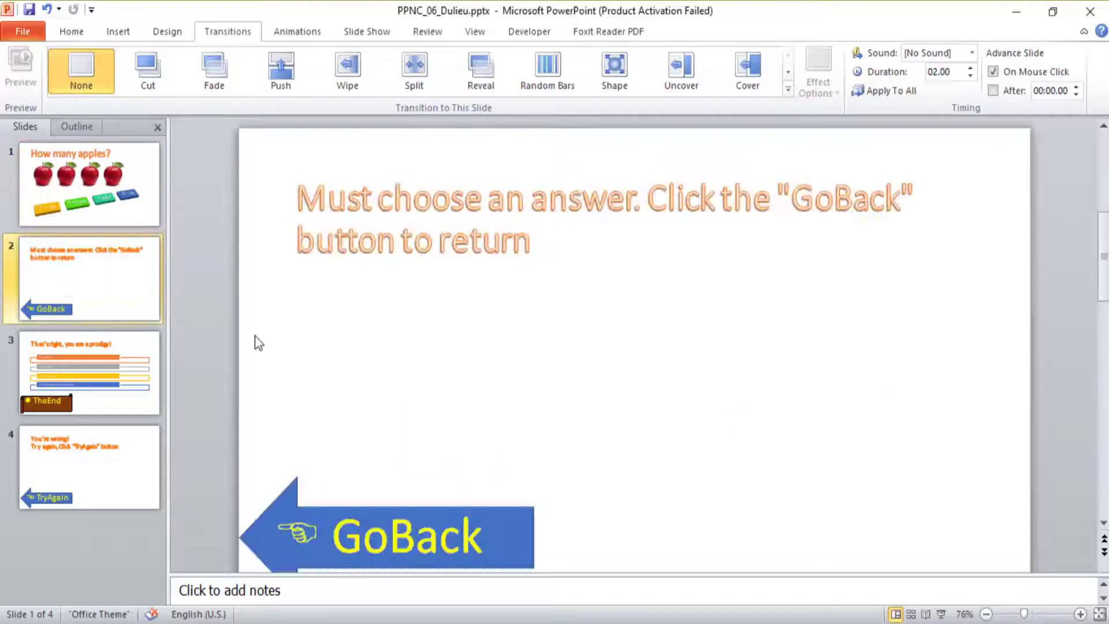
- Hyperlink the GoBack arrow on slide 2 to slide 1, 'How many apples?'
{"action": "left_click", "coordinate": [335, 516]}
{"action": "scroll", "coordinate": [324, 509], "scroll_direction": "down", "scroll_amount": 1}
{"action": "left_click_drag", "start_coordinate": [495, 495], "coordinate": [479, 494]}
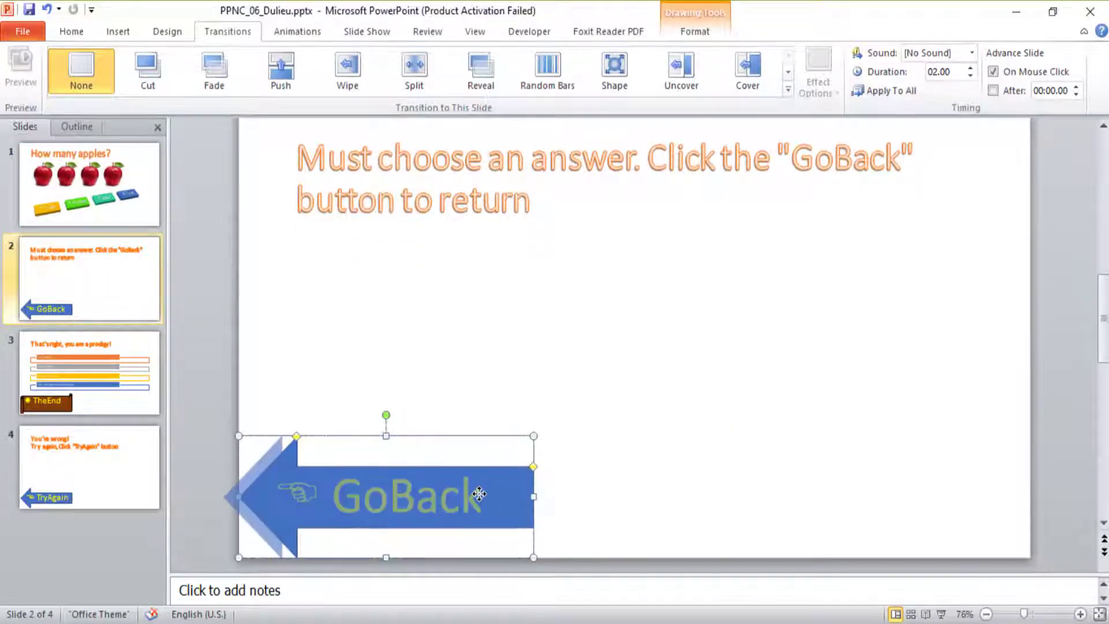
{"action": "key", "text": "ctrl+z"}
{"action": "left_click", "coordinate": [413, 494]}
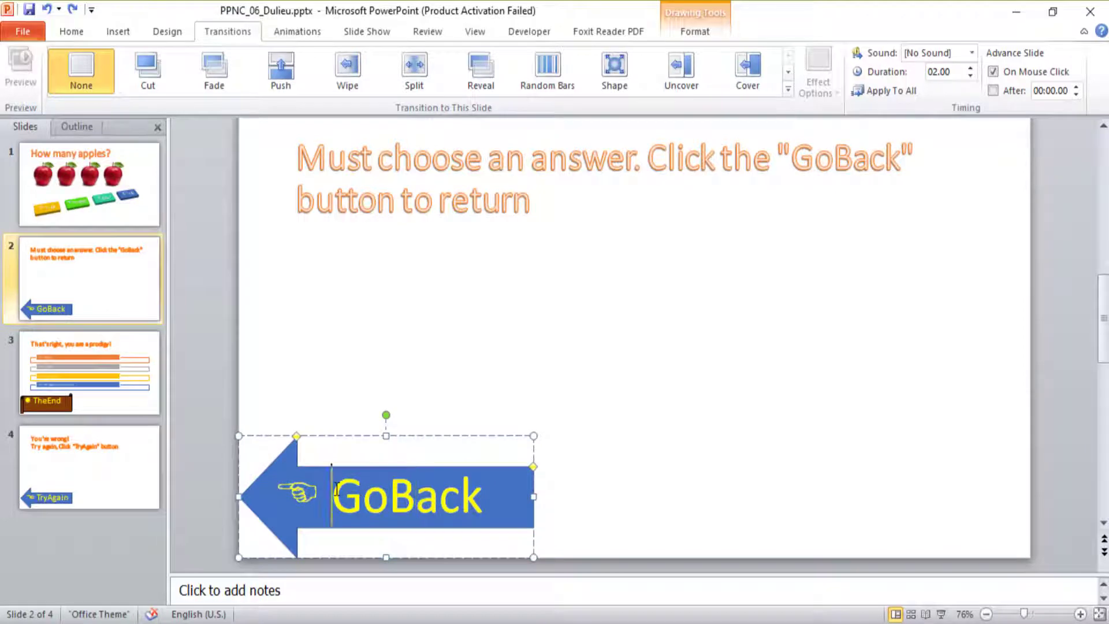
{"action": "left_click_drag", "start_coordinate": [336, 490], "coordinate": [496, 498]}
{"action": "left_click", "coordinate": [621, 315]}
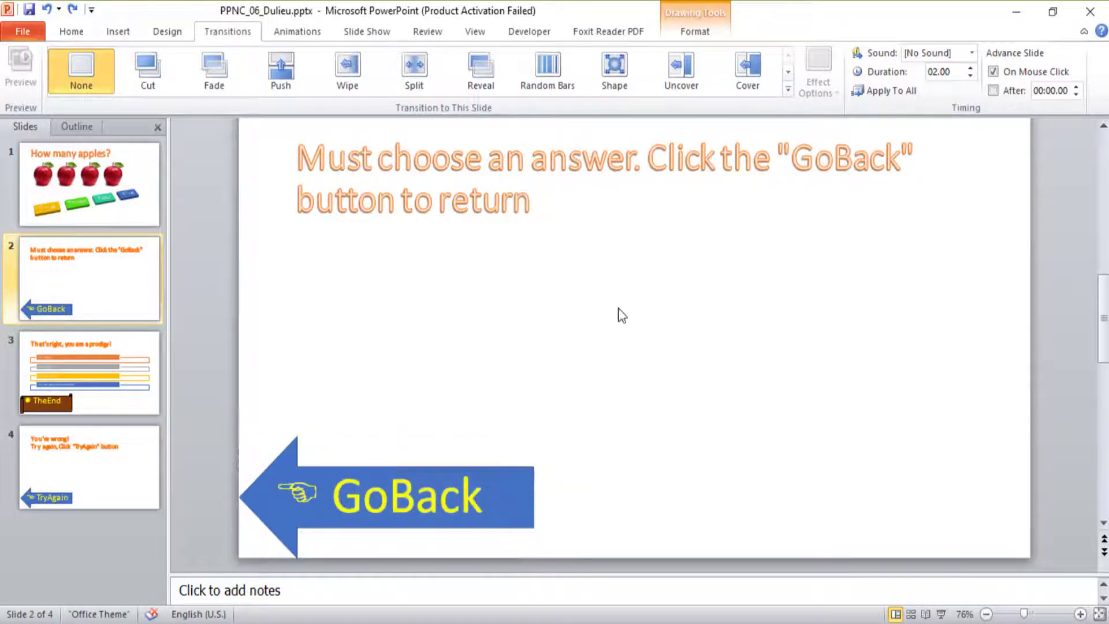
{"action": "left_click", "coordinate": [526, 469]}
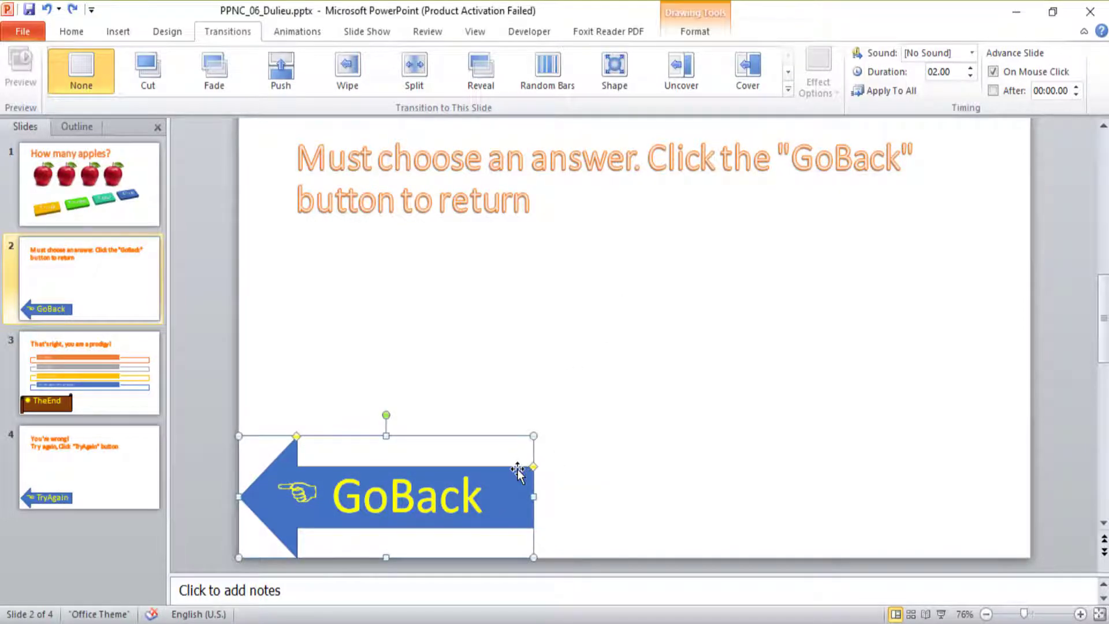
{"action": "right_click", "coordinate": [517, 469]}
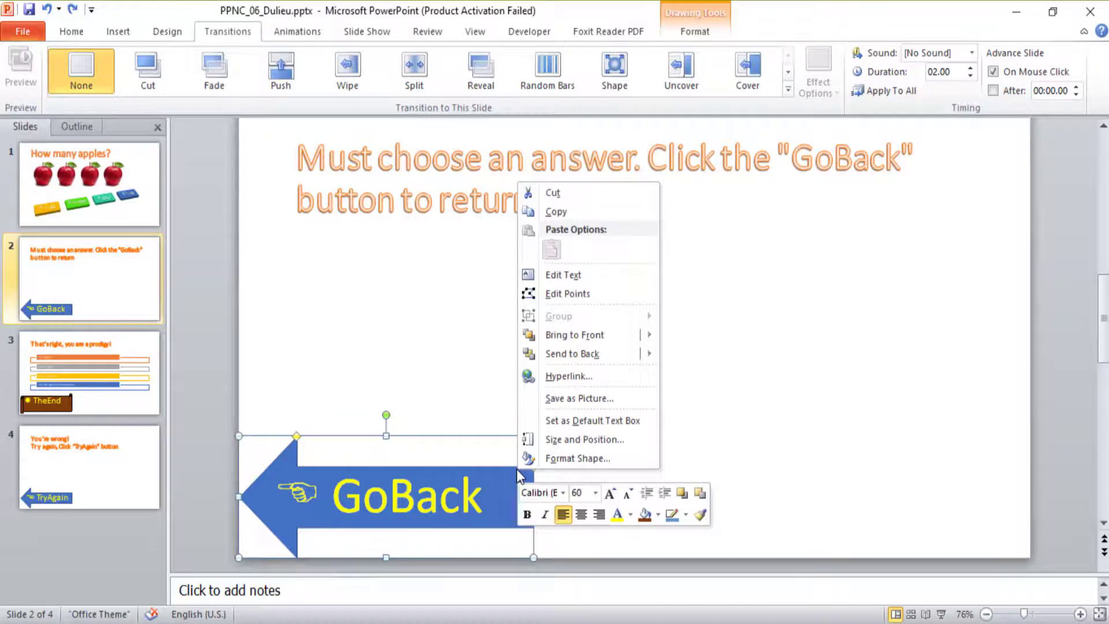
{"action": "left_click", "coordinate": [573, 376]}
{"action": "left_click", "coordinate": [417, 310]}
{"action": "left_click", "coordinate": [702, 426]}
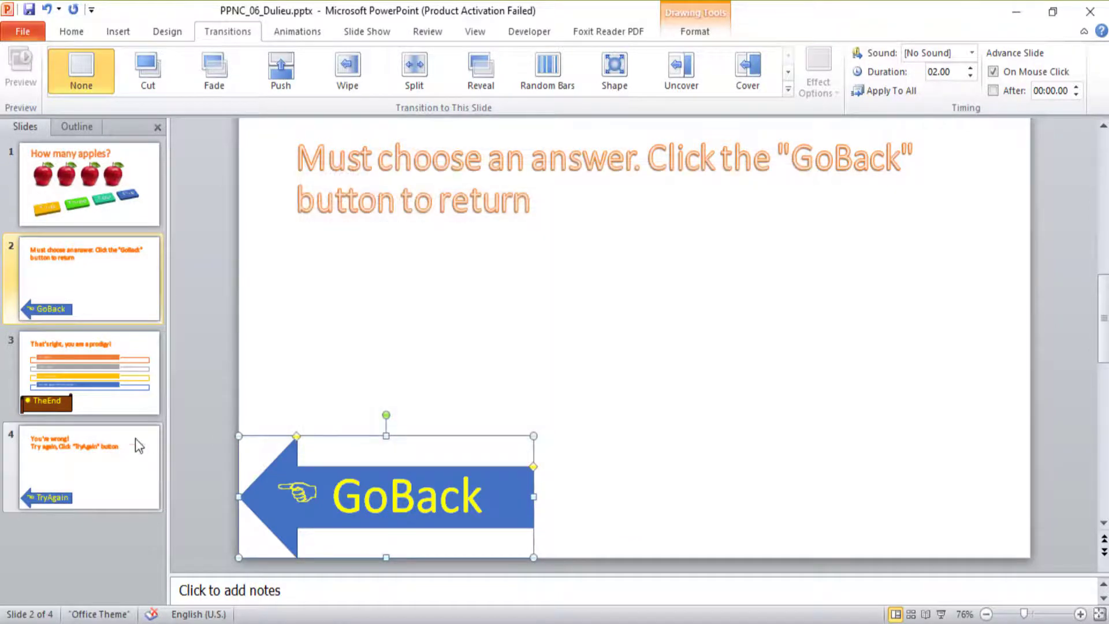
- Hyperlink the TryAgain arrow on slide 4 to slide 1, 'How many apples?'
{"action": "left_click", "coordinate": [94, 471]}
{"action": "left_click", "coordinate": [308, 469]}
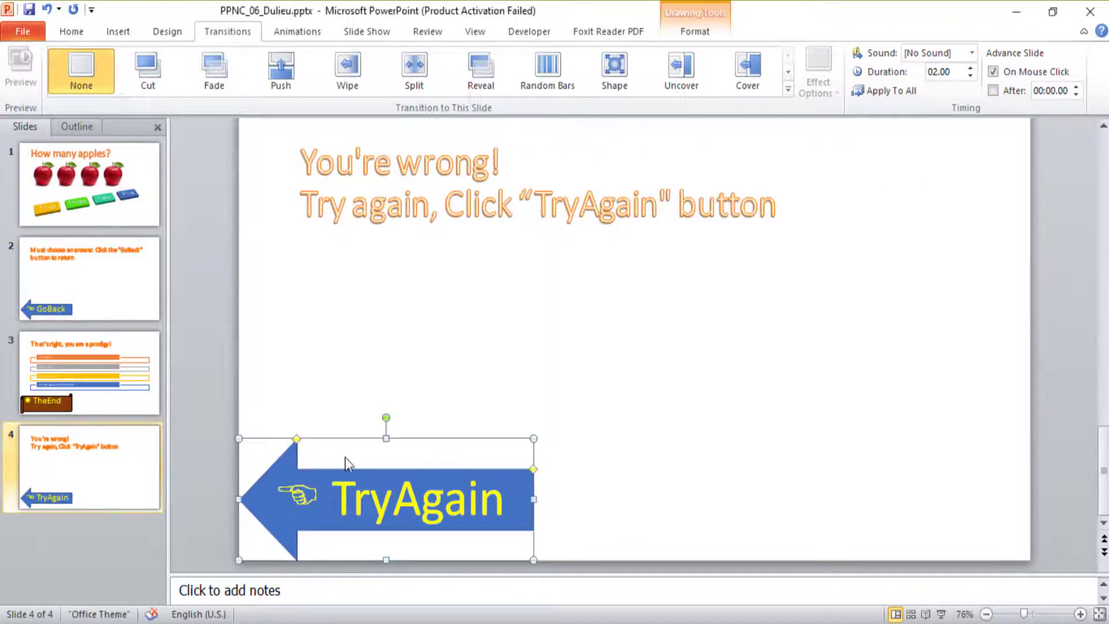
{"action": "right_click", "coordinate": [323, 471]}
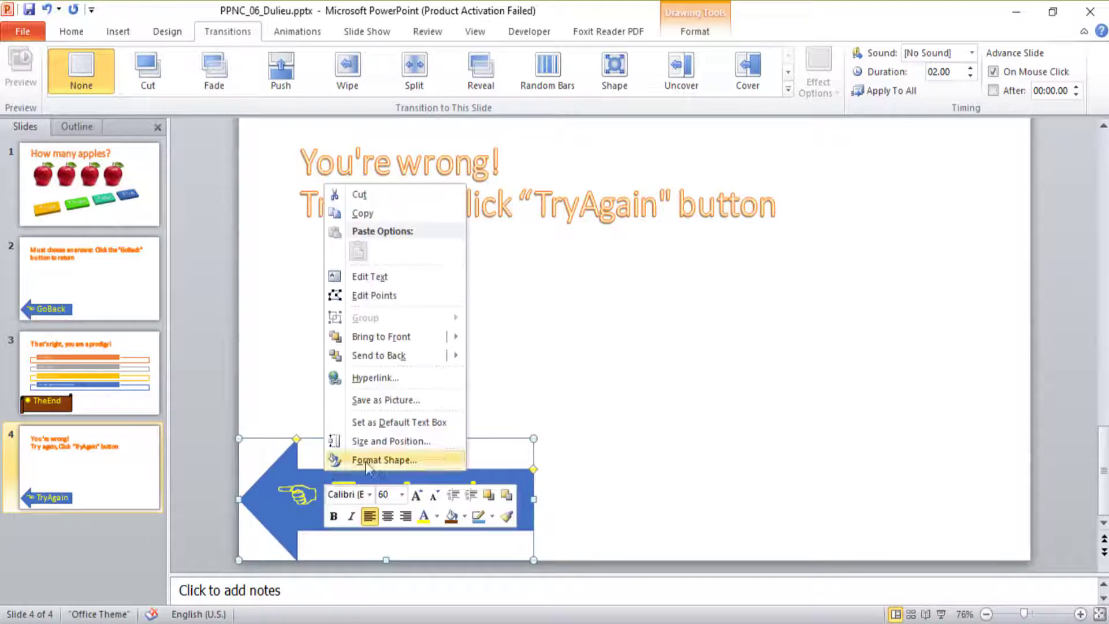
{"action": "left_click", "coordinate": [393, 376]}
{"action": "left_click", "coordinate": [439, 308]}
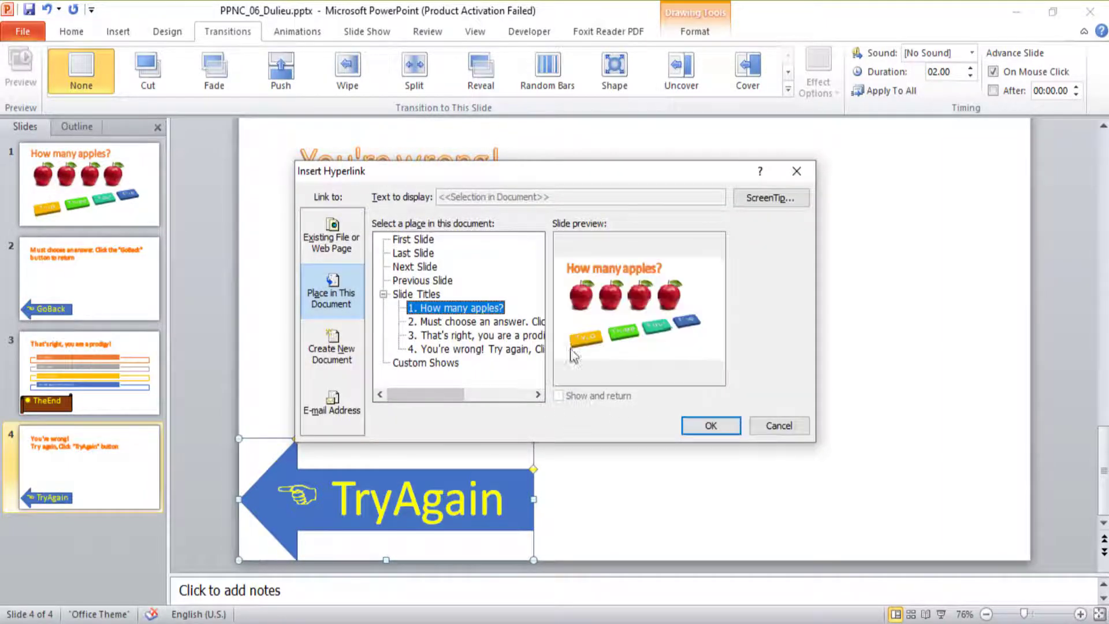
{"action": "left_click", "coordinate": [705, 426]}
- Recheck the task instructions in the PDF, then bring up slide 3
{"action": "key", "text": "alt+Tab"}
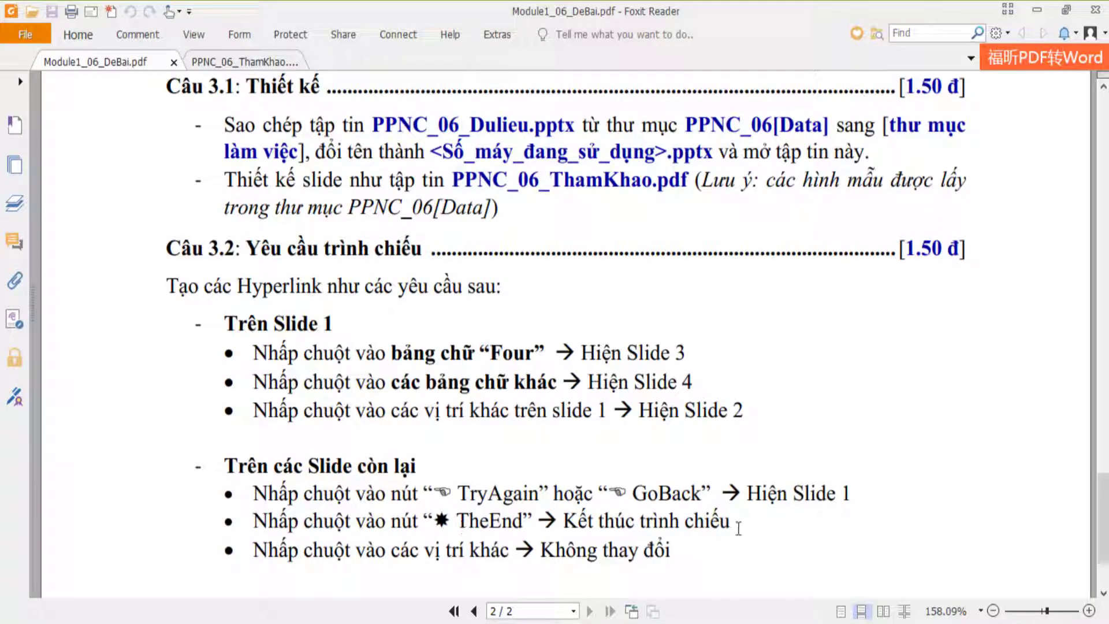
{"action": "key", "text": "alt+Tab"}
{"action": "left_click", "coordinate": [67, 335]}
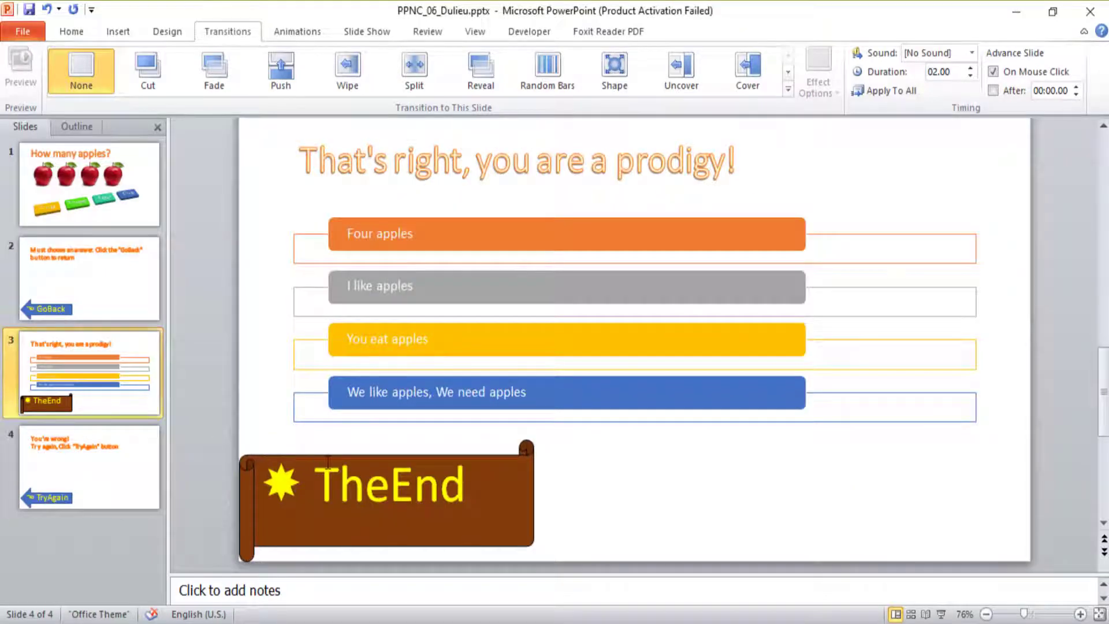
- Give the TheEnd scroll an Insert > Action hyperlink to End Show
{"action": "left_click", "coordinate": [327, 461]}
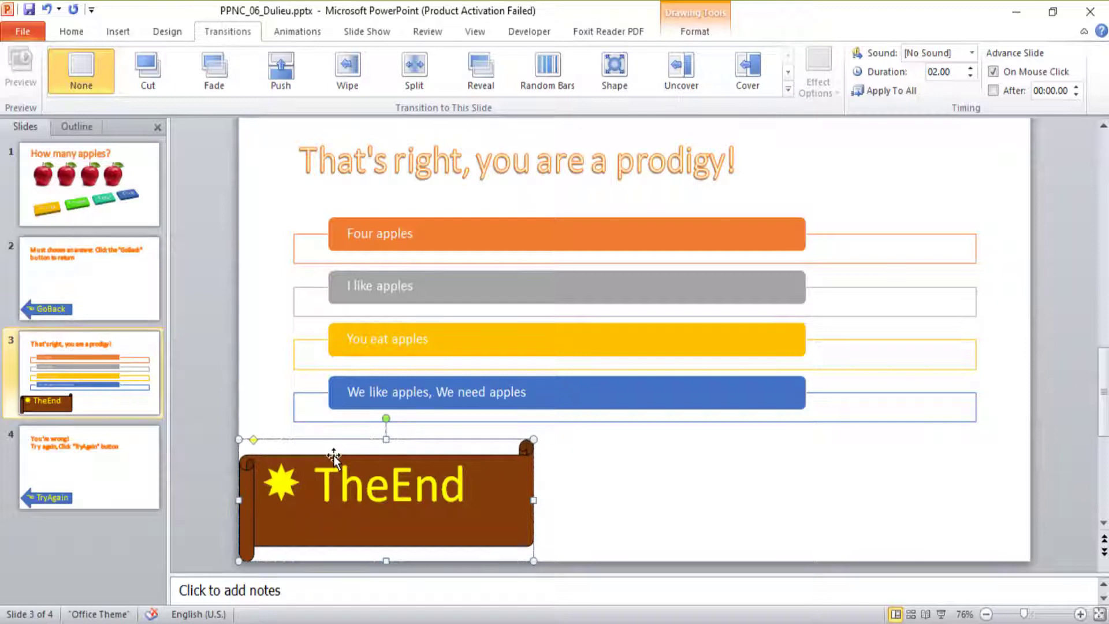
{"action": "right_click", "coordinate": [334, 459]}
{"action": "left_click", "coordinate": [310, 460]}
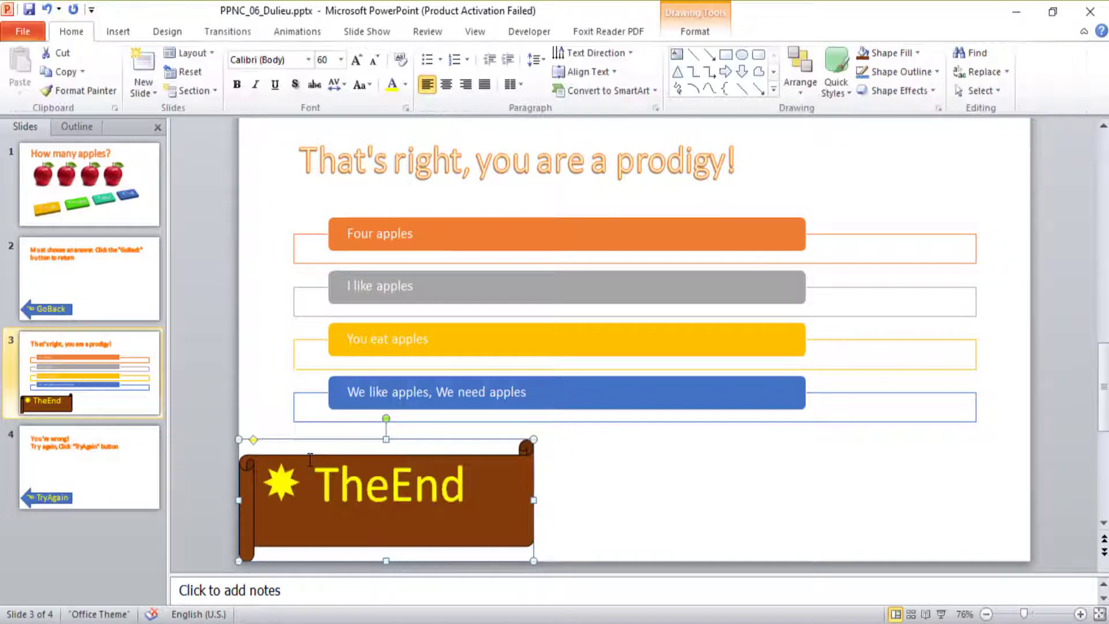
{"action": "left_click", "coordinate": [118, 32]}
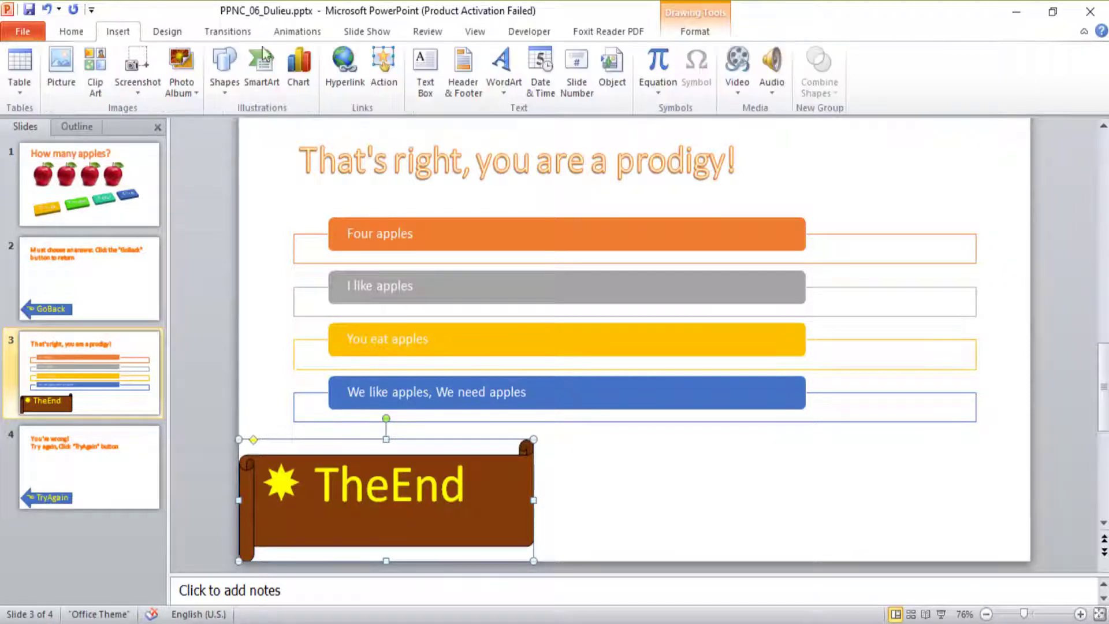
{"action": "left_click", "coordinate": [384, 64]}
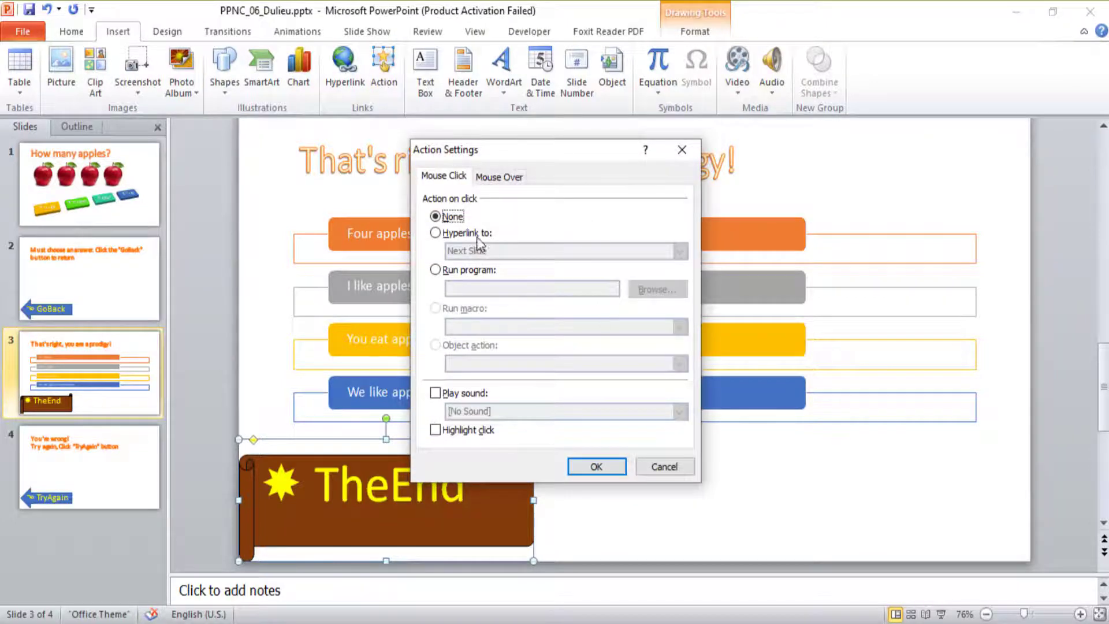
{"action": "left_click", "coordinate": [460, 233]}
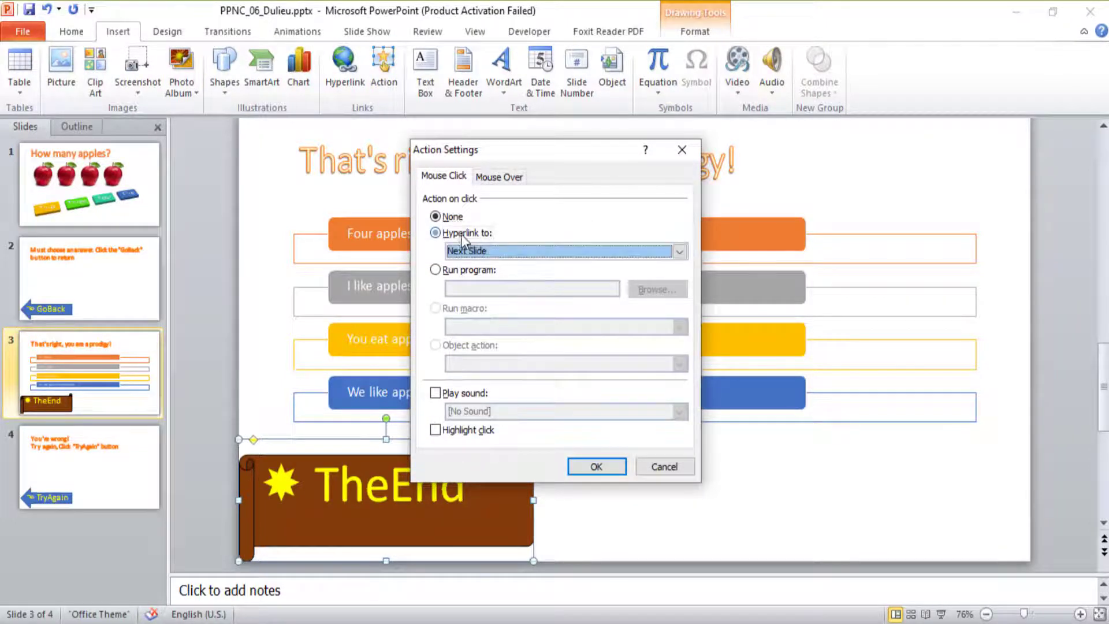
{"action": "left_click", "coordinate": [482, 253]}
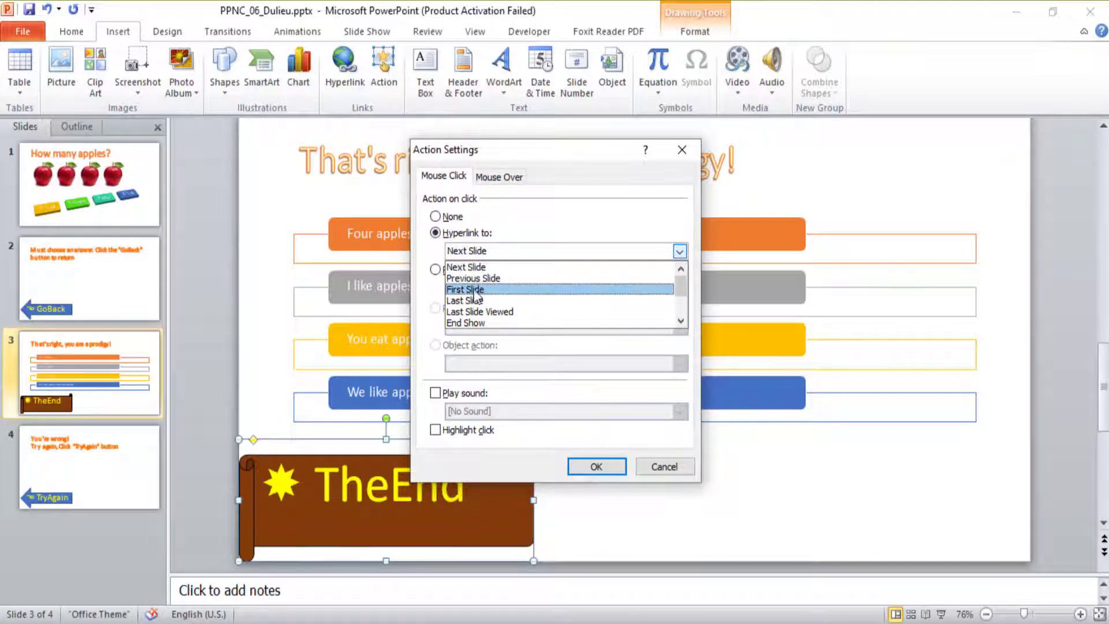
{"action": "left_click", "coordinate": [469, 322]}
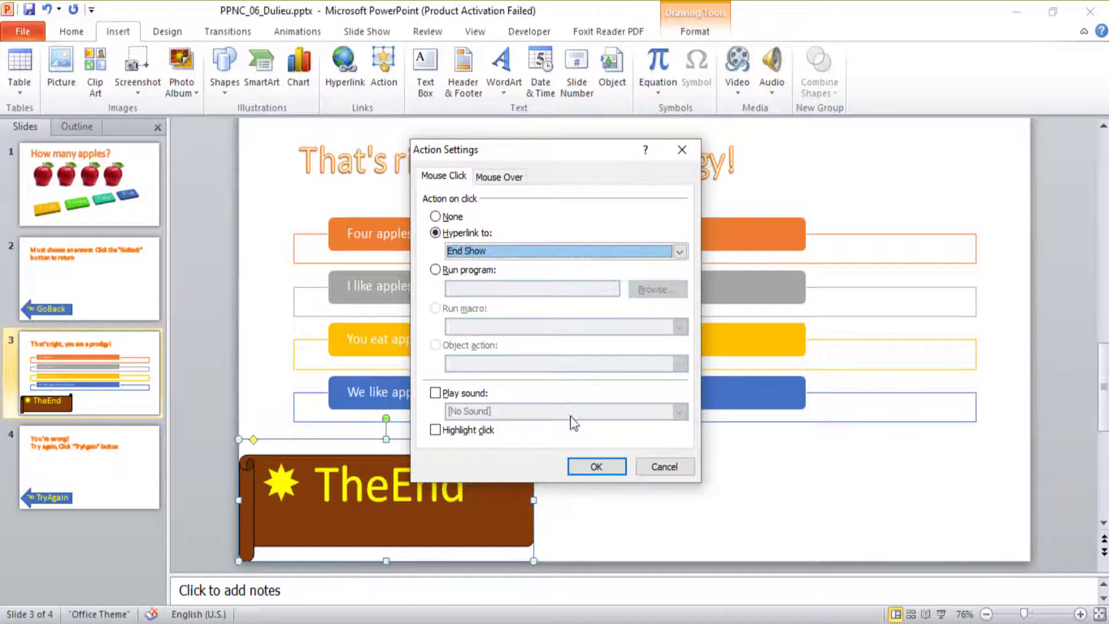
{"action": "left_click", "coordinate": [601, 465]}
{"action": "key", "text": "alt+Tab"}
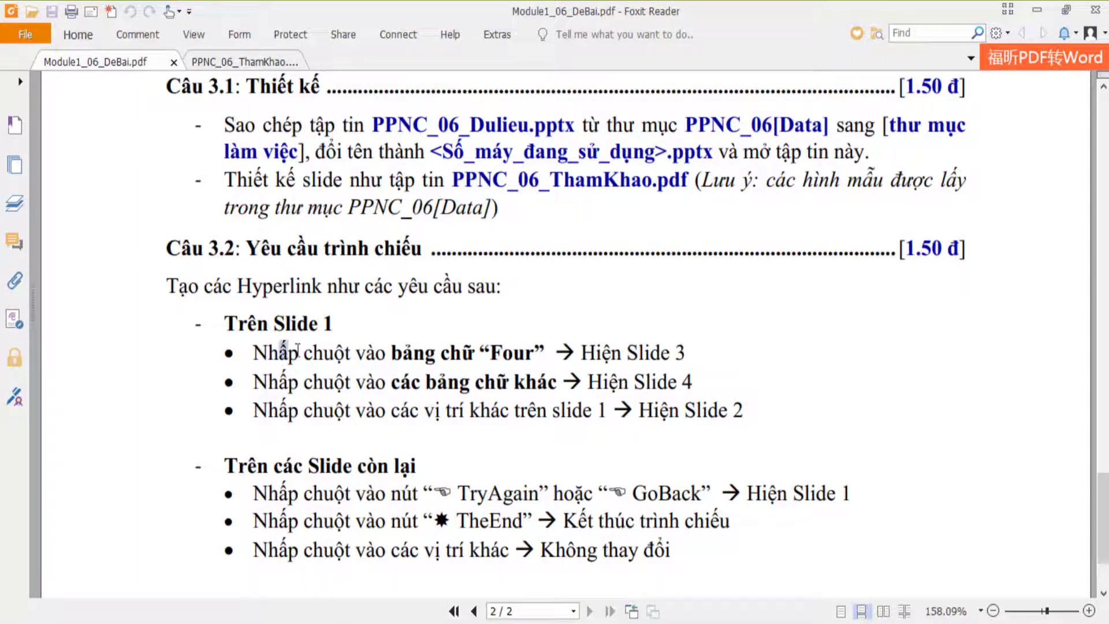
- Reread the PDF requirements for the Four answer and for clicks elsewhere on slide 1
{"action": "left_click_drag", "start_coordinate": [279, 352], "coordinate": [681, 353]}
{"action": "left_click_drag", "start_coordinate": [439, 413], "coordinate": [634, 411]}
{"action": "left_click", "coordinate": [770, 412]}
- Select slides 2–4 and uncheck On Mouse Click under Advance Slide in Transitions
{"action": "key", "text": "alt+Tab"}
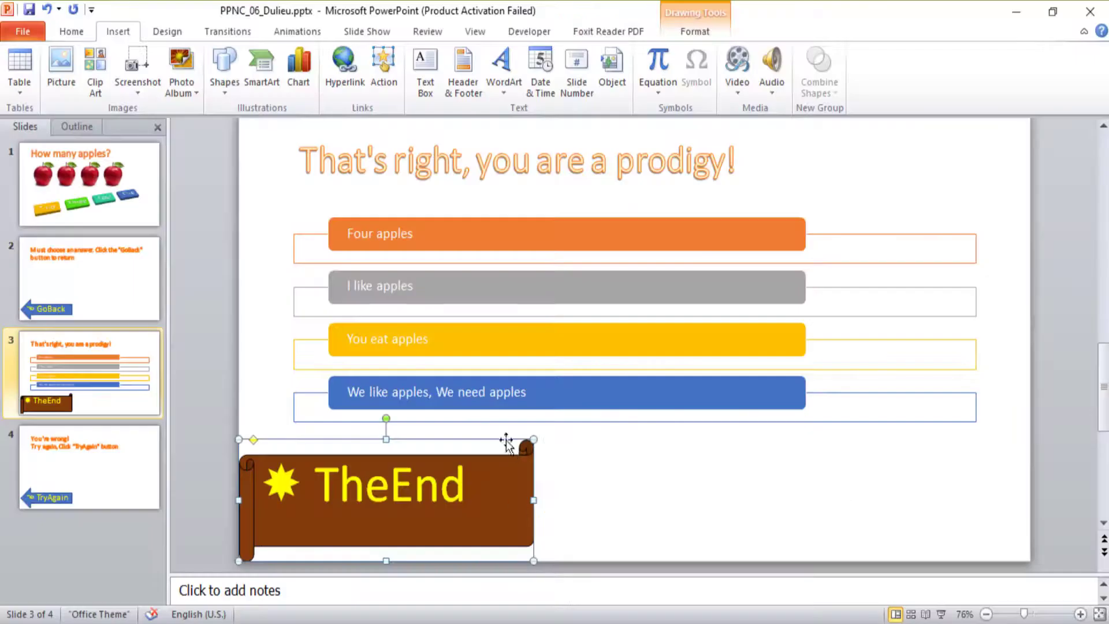
{"action": "left_click", "coordinate": [76, 271]}
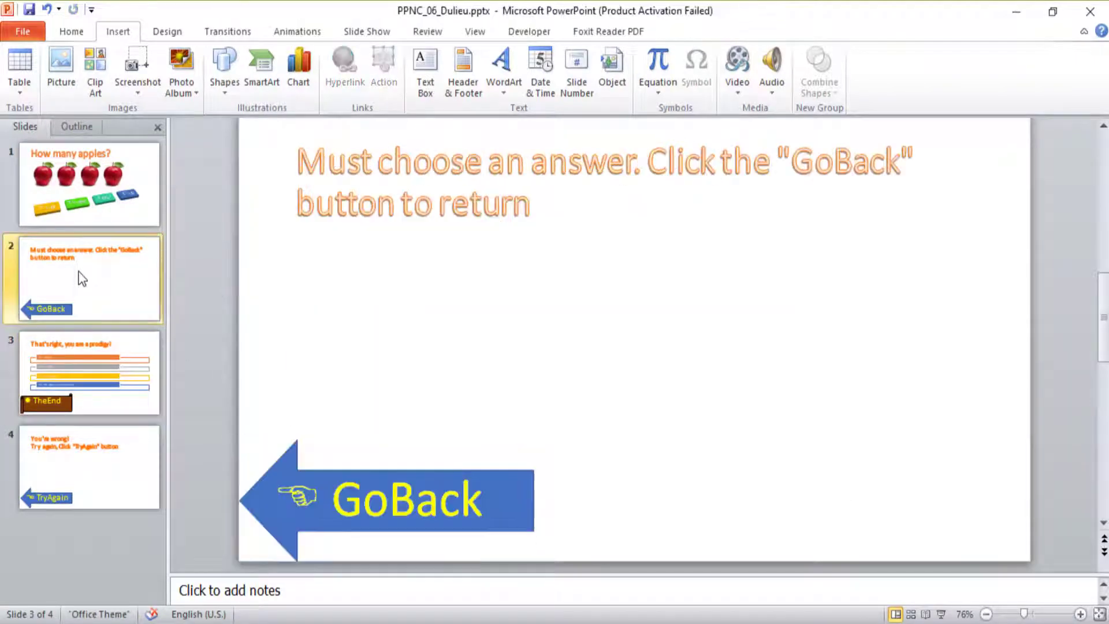
{"action": "key", "text": "Down"}
{"action": "key", "text": "Down"}
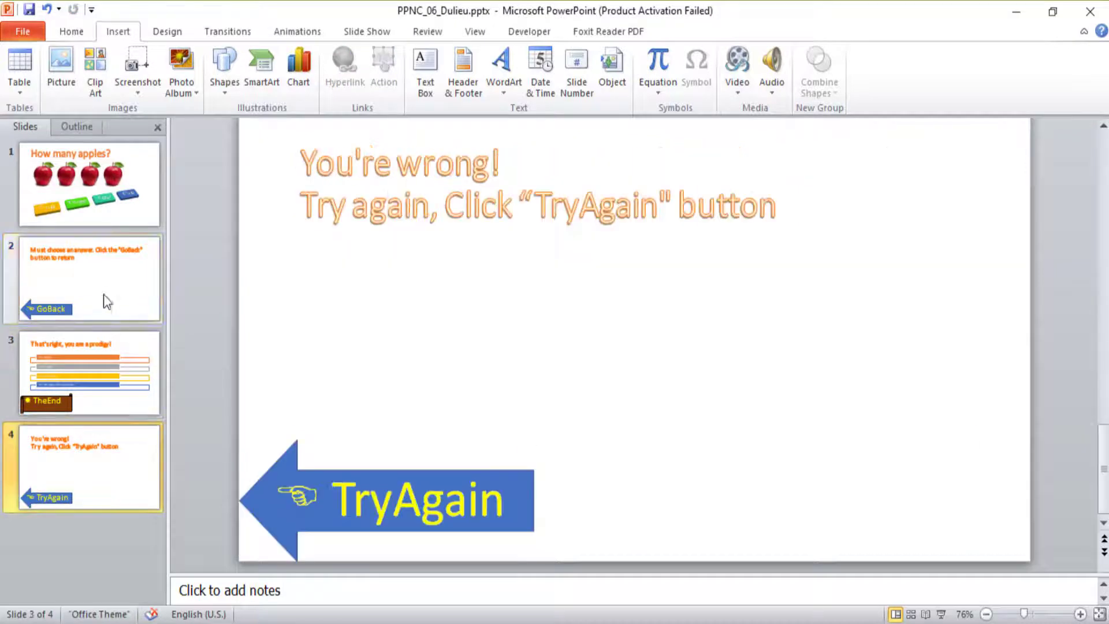
{"action": "left_click", "coordinate": [107, 306]}
{"action": "left_click", "coordinate": [112, 371], "text": "shift"}
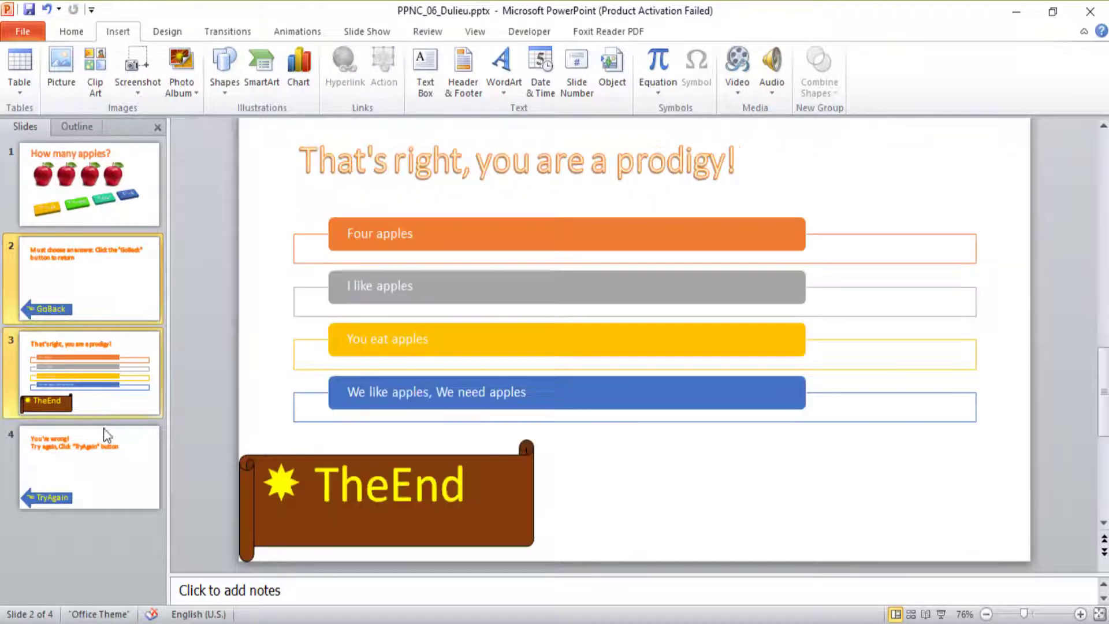
{"action": "left_click", "coordinate": [104, 442], "text": "shift"}
{"action": "left_click", "coordinate": [97, 275]}
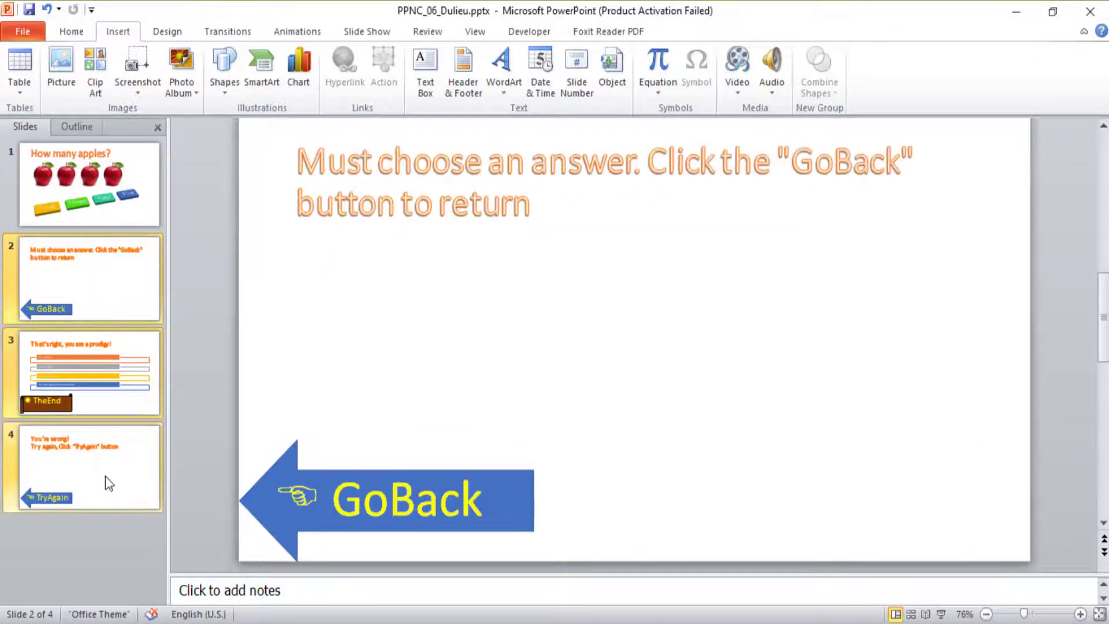
{"action": "left_click", "coordinate": [225, 33]}
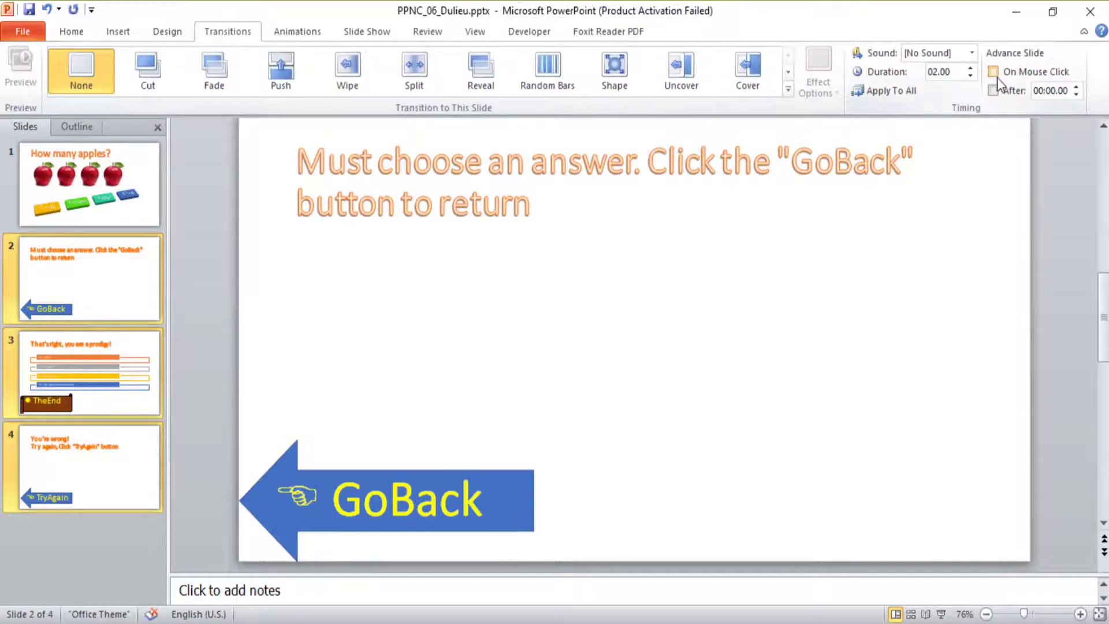
{"action": "left_click", "coordinate": [876, 336]}
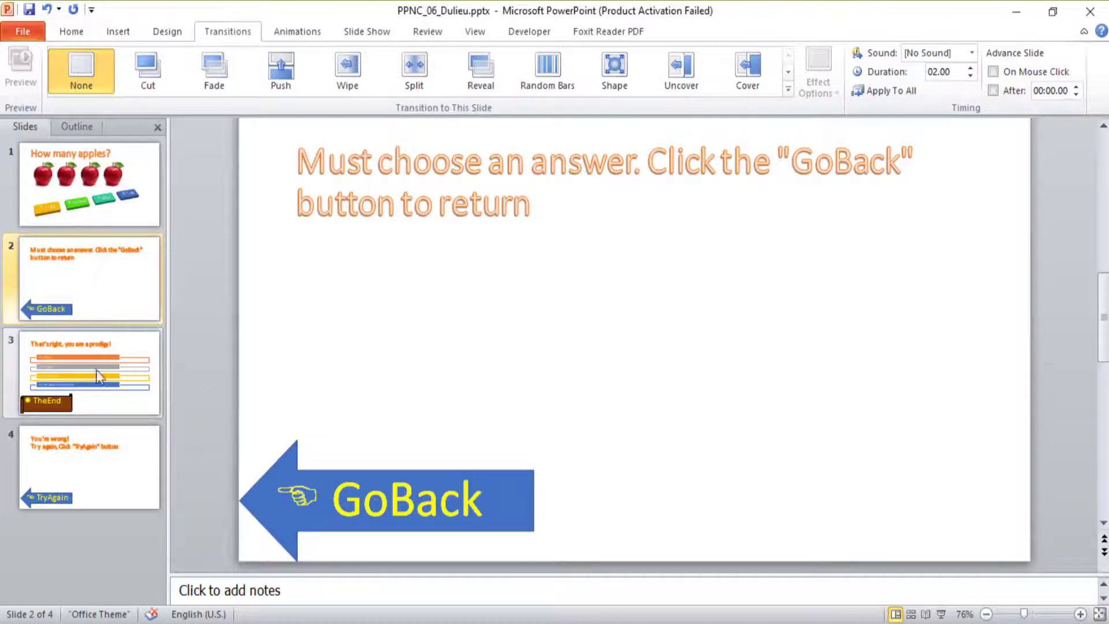
- Check slide 1's advance setting and the PDF, then start the slide show with F5
{"action": "left_click", "coordinate": [121, 214]}
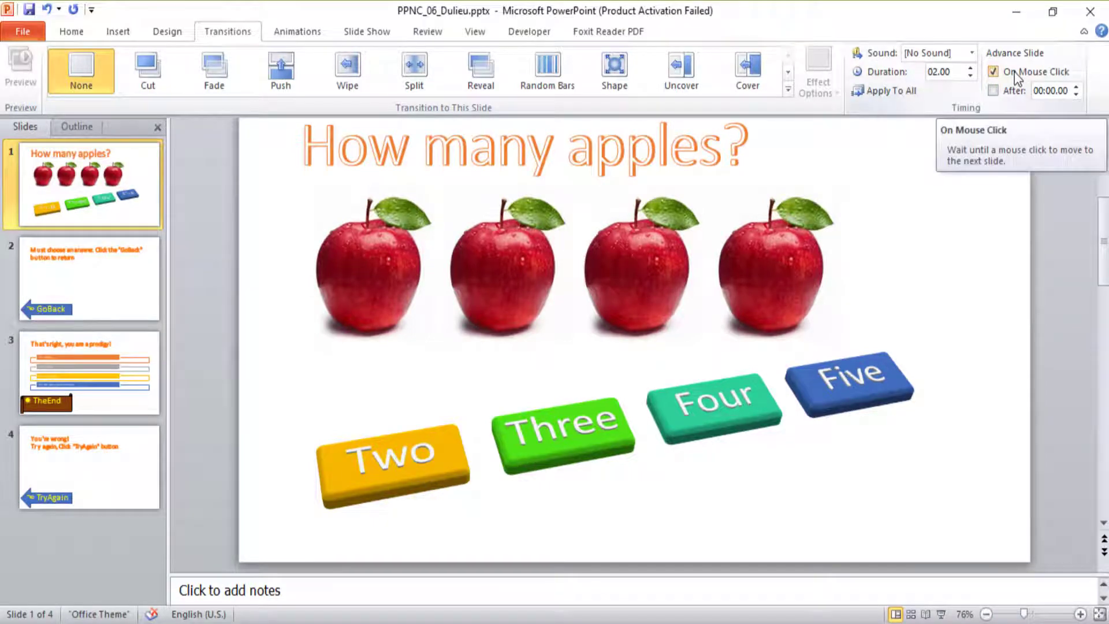
{"action": "key", "text": "alt+Tab"}
{"action": "scroll", "coordinate": [471, 347], "scroll_direction": "down", "scroll_amount": 3}
{"action": "key", "text": "alt+Tab"}
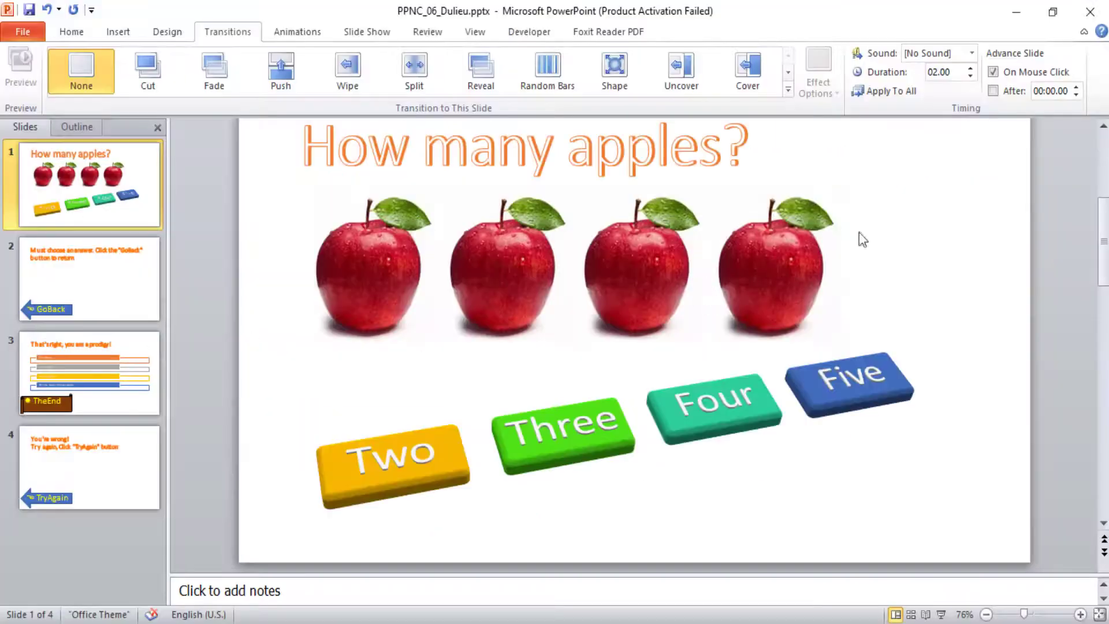
{"action": "key", "text": "F5"}
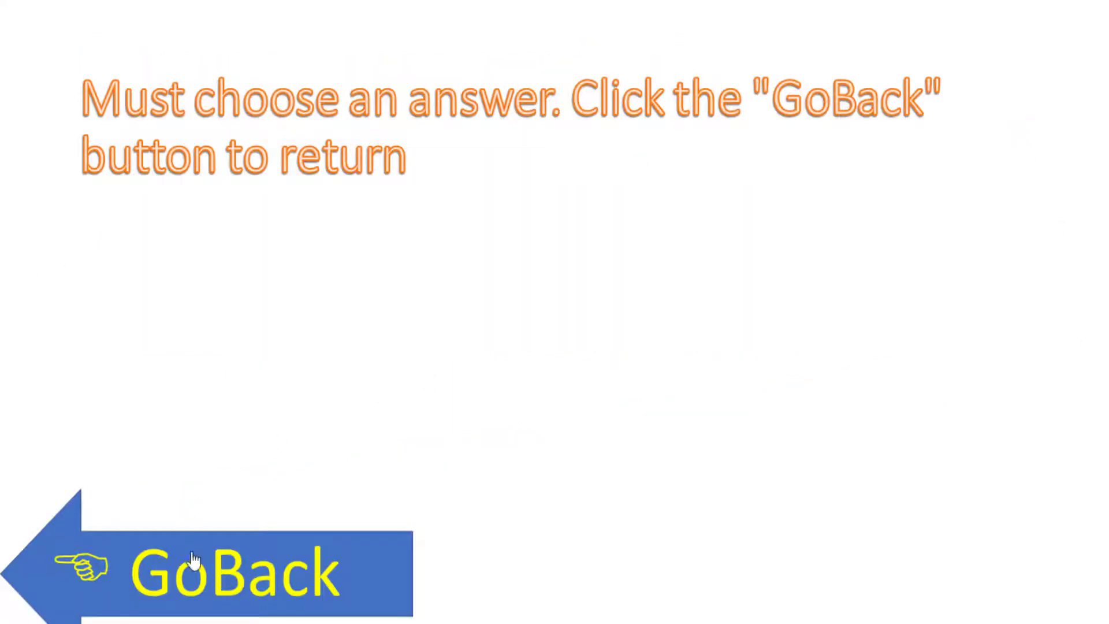
- Test the show: click a blank area, GoBack, the correct answer Four, then TheEnd to exit
{"action": "left_click", "coordinate": [193, 560]}
{"action": "left_click", "coordinate": [139, 572]}
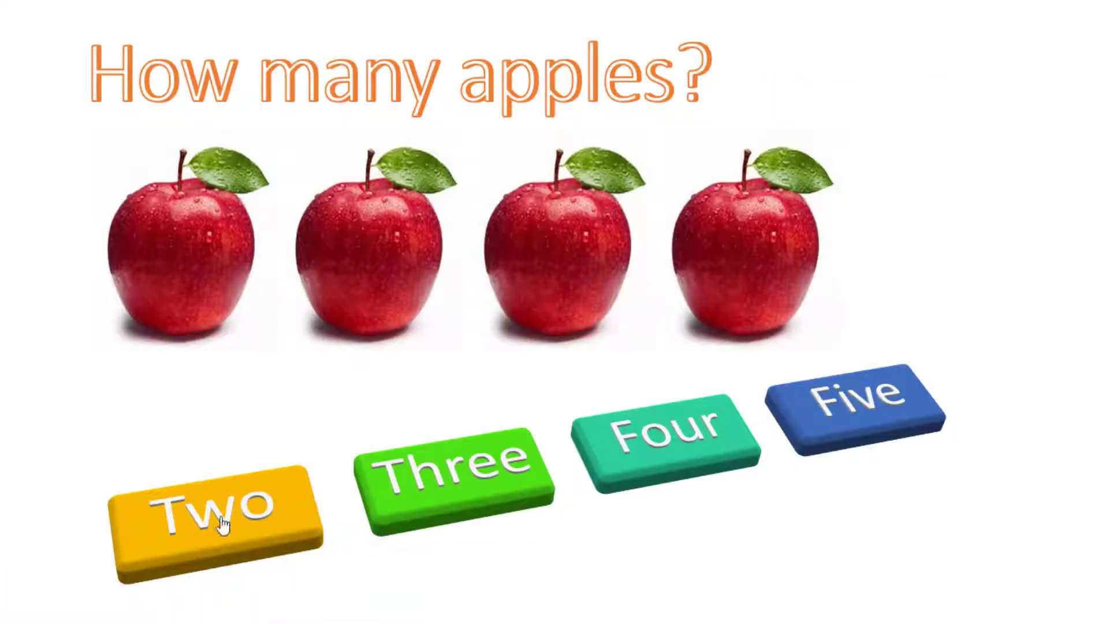
{"action": "left_click", "coordinate": [668, 451]}
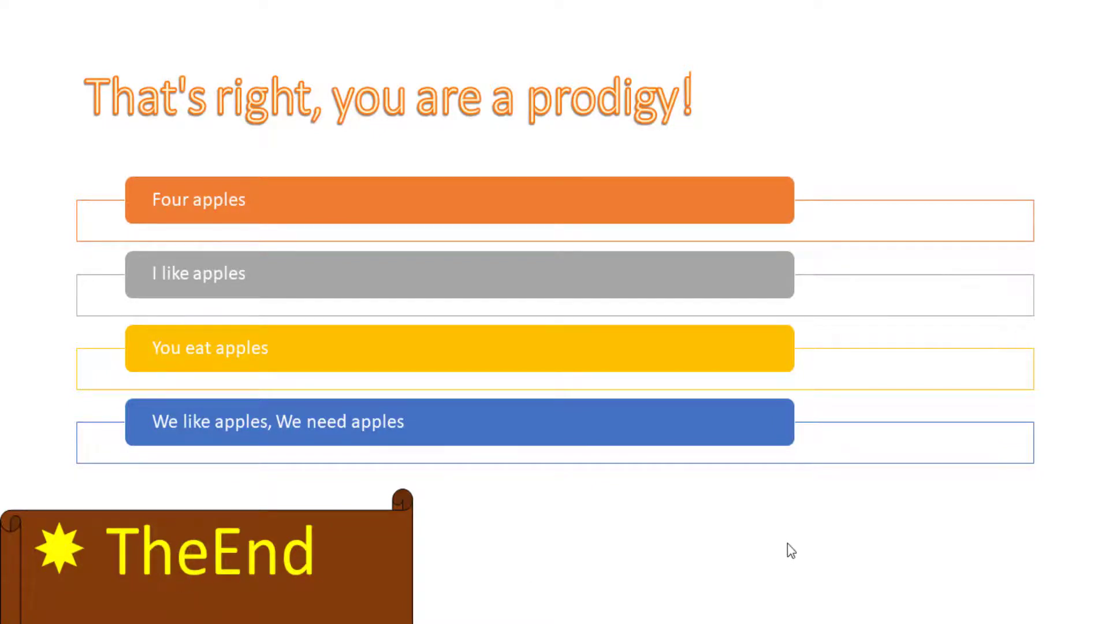
{"action": "left_click", "coordinate": [257, 561]}
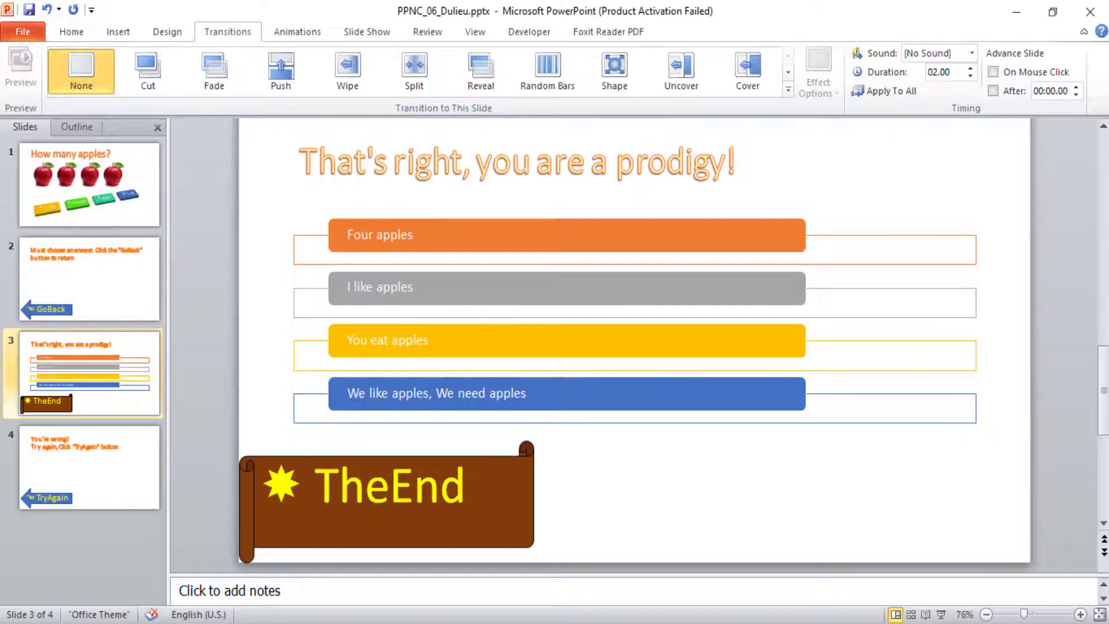
- Step through slides 1–4 checking each On Mouse Click setting, then start the show with F5
{"action": "left_click", "coordinate": [85, 192]}
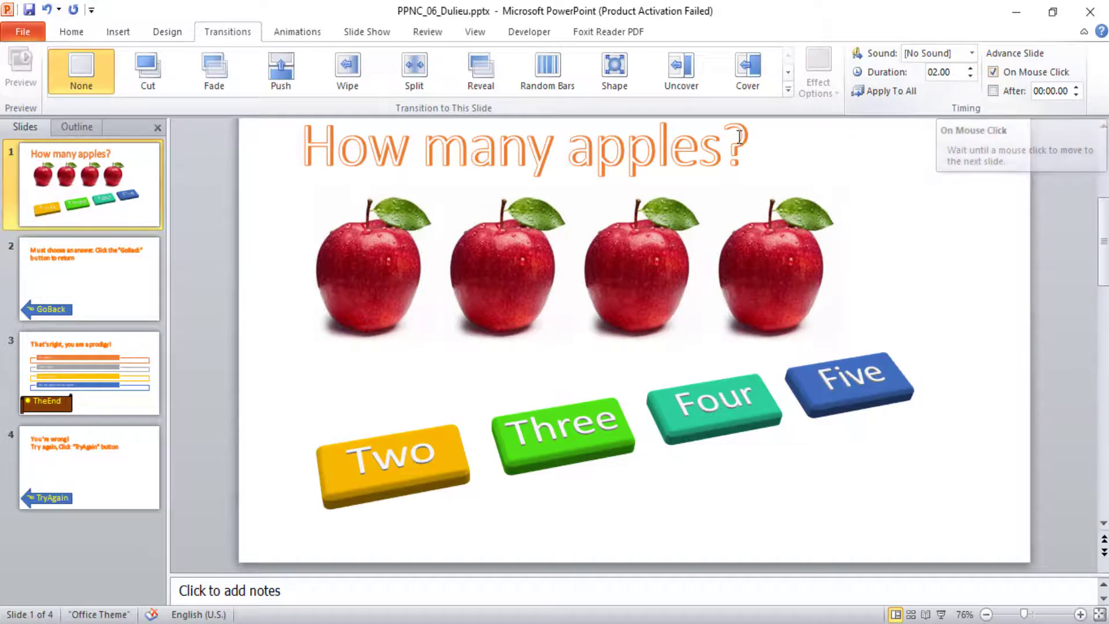
{"action": "left_click", "coordinate": [115, 295]}
{"action": "left_click", "coordinate": [99, 393]}
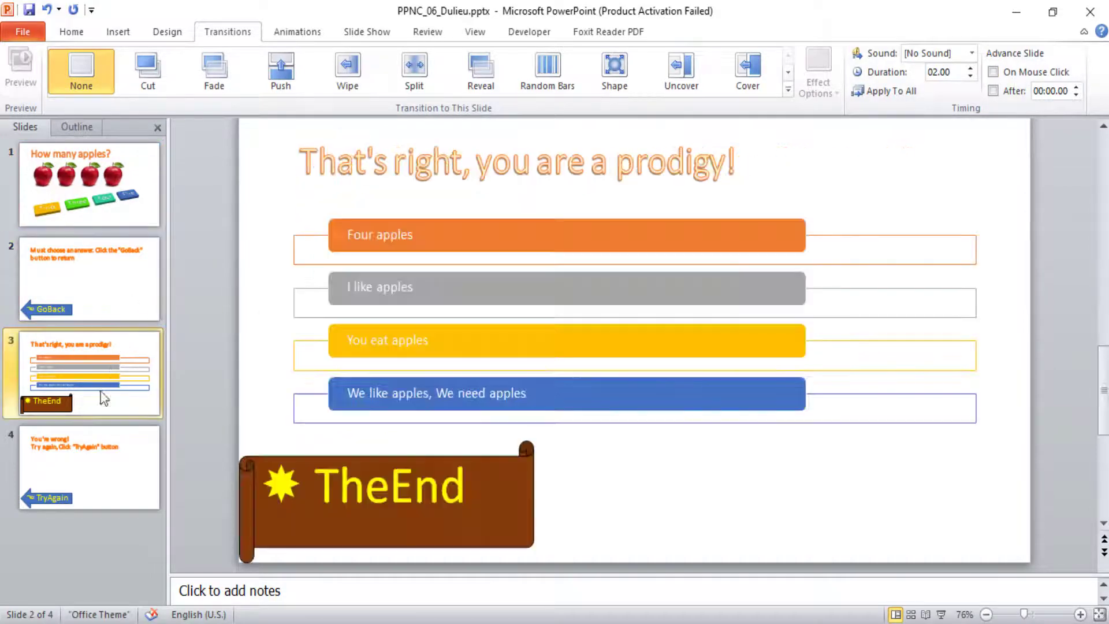
{"action": "key", "text": "Down"}
{"action": "left_click", "coordinate": [146, 256]}
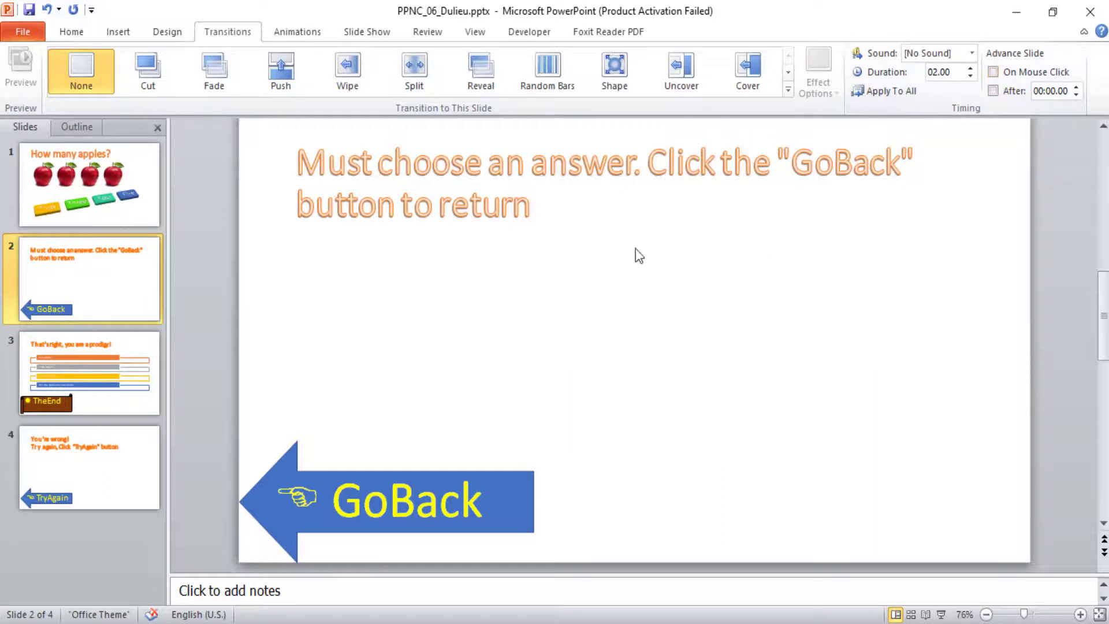
{"action": "left_click", "coordinate": [54, 365]}
{"action": "left_click", "coordinate": [126, 496]}
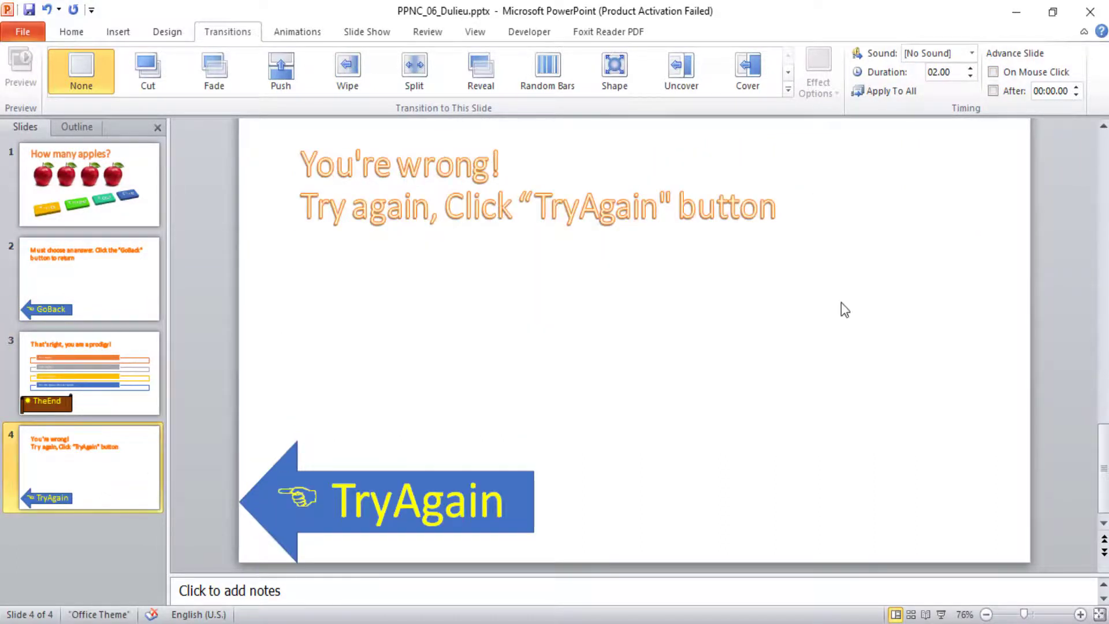
{"action": "key", "text": "F5"}
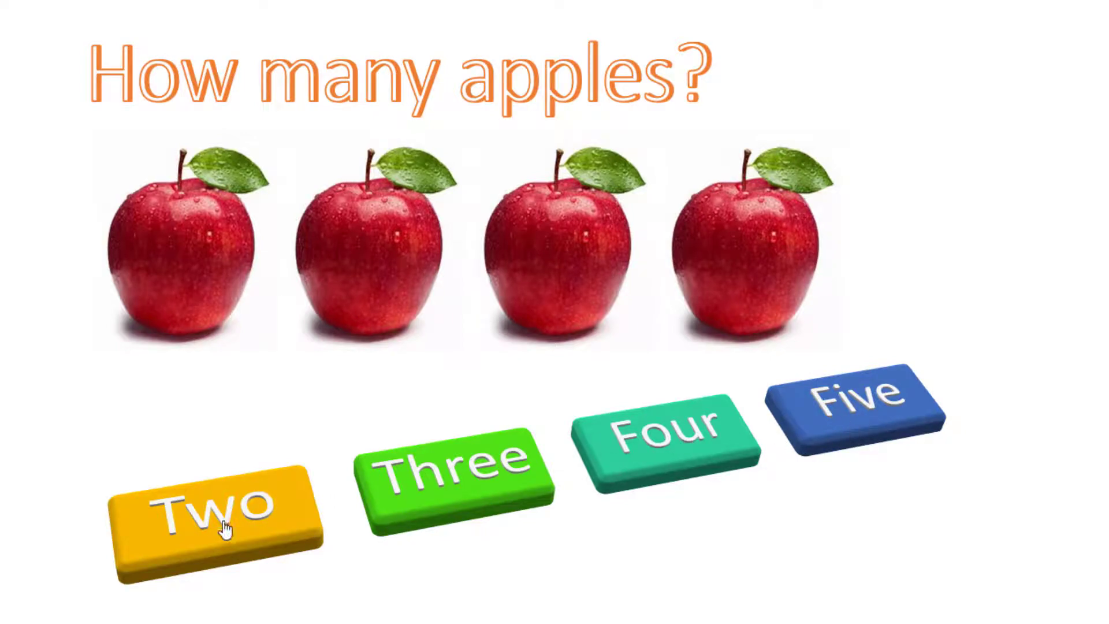
- Try each wrong answer, including Five, and return via TryAgain after each
{"action": "left_click", "coordinate": [410, 500]}
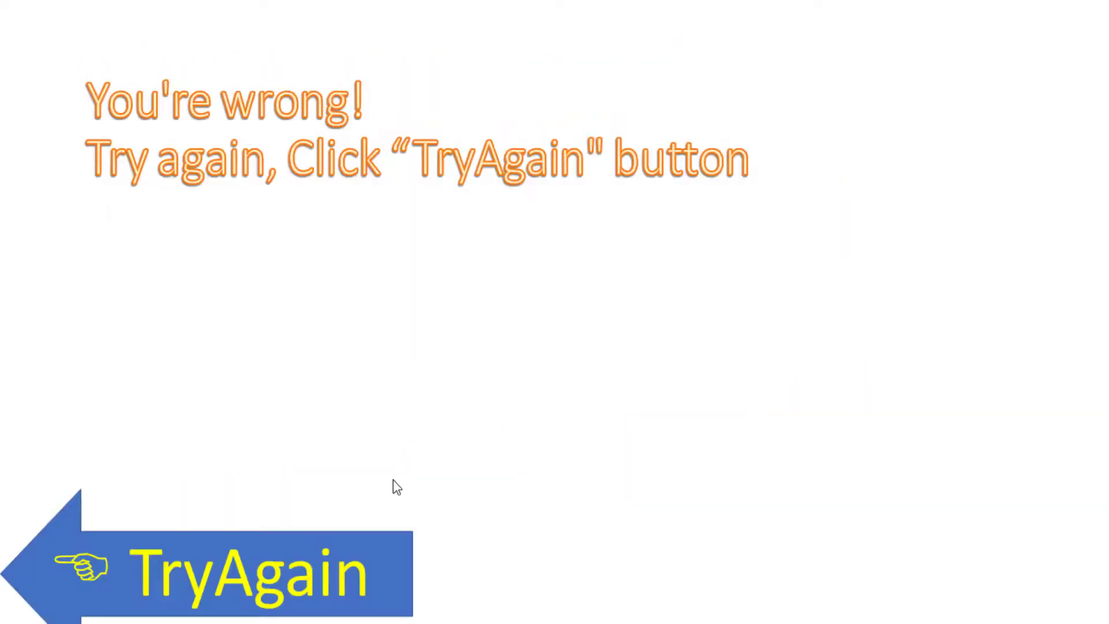
{"action": "left_click", "coordinate": [296, 567]}
{"action": "left_click", "coordinate": [258, 530]}
{"action": "left_click", "coordinate": [258, 585]}
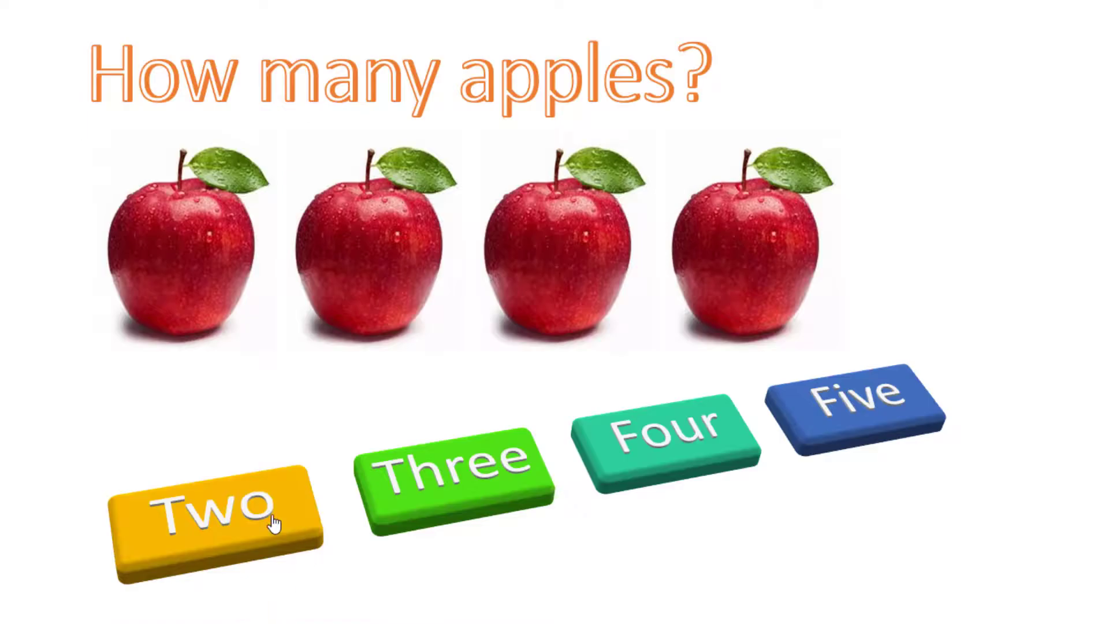
{"action": "left_click", "coordinate": [276, 523]}
{"action": "left_click", "coordinate": [314, 569]}
{"action": "left_click", "coordinate": [899, 406]}
{"action": "left_click", "coordinate": [316, 574]}
- Click a blank area, follow GoBack, pick Four, then end the show with TheEnd
{"action": "left_click", "coordinate": [974, 211]}
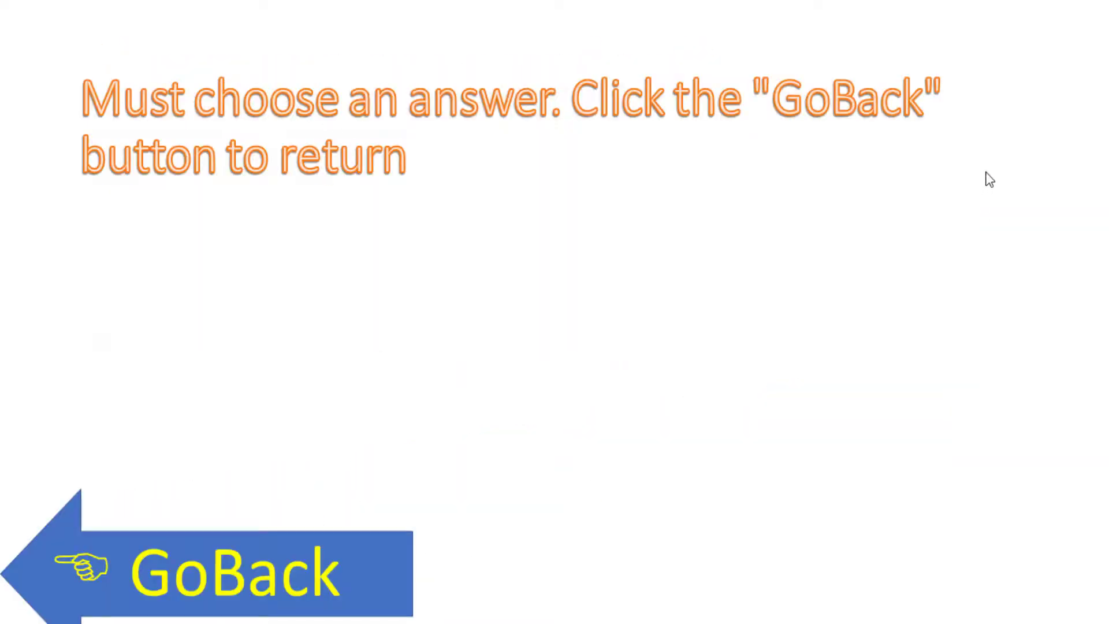
{"action": "left_click", "coordinate": [176, 606]}
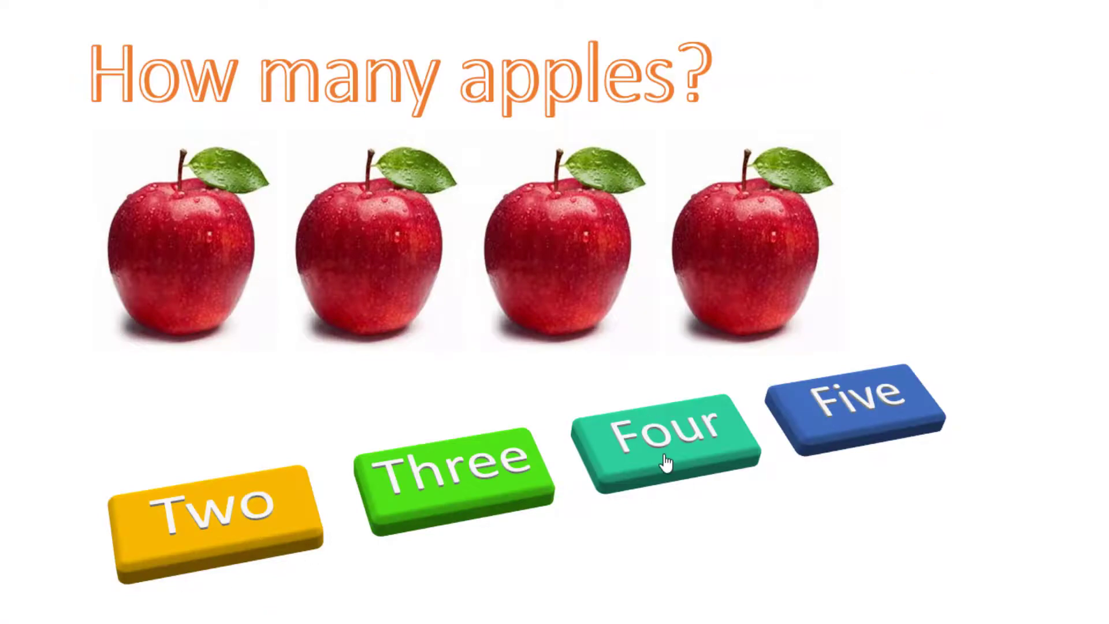
{"action": "left_click", "coordinate": [665, 460]}
{"action": "left_click", "coordinate": [174, 598]}
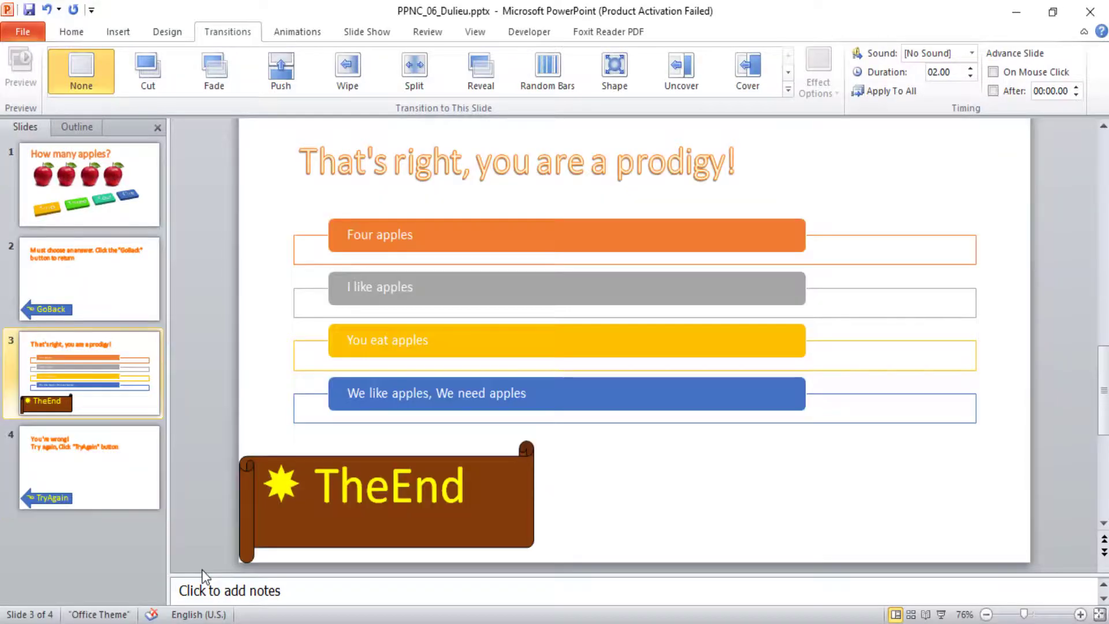